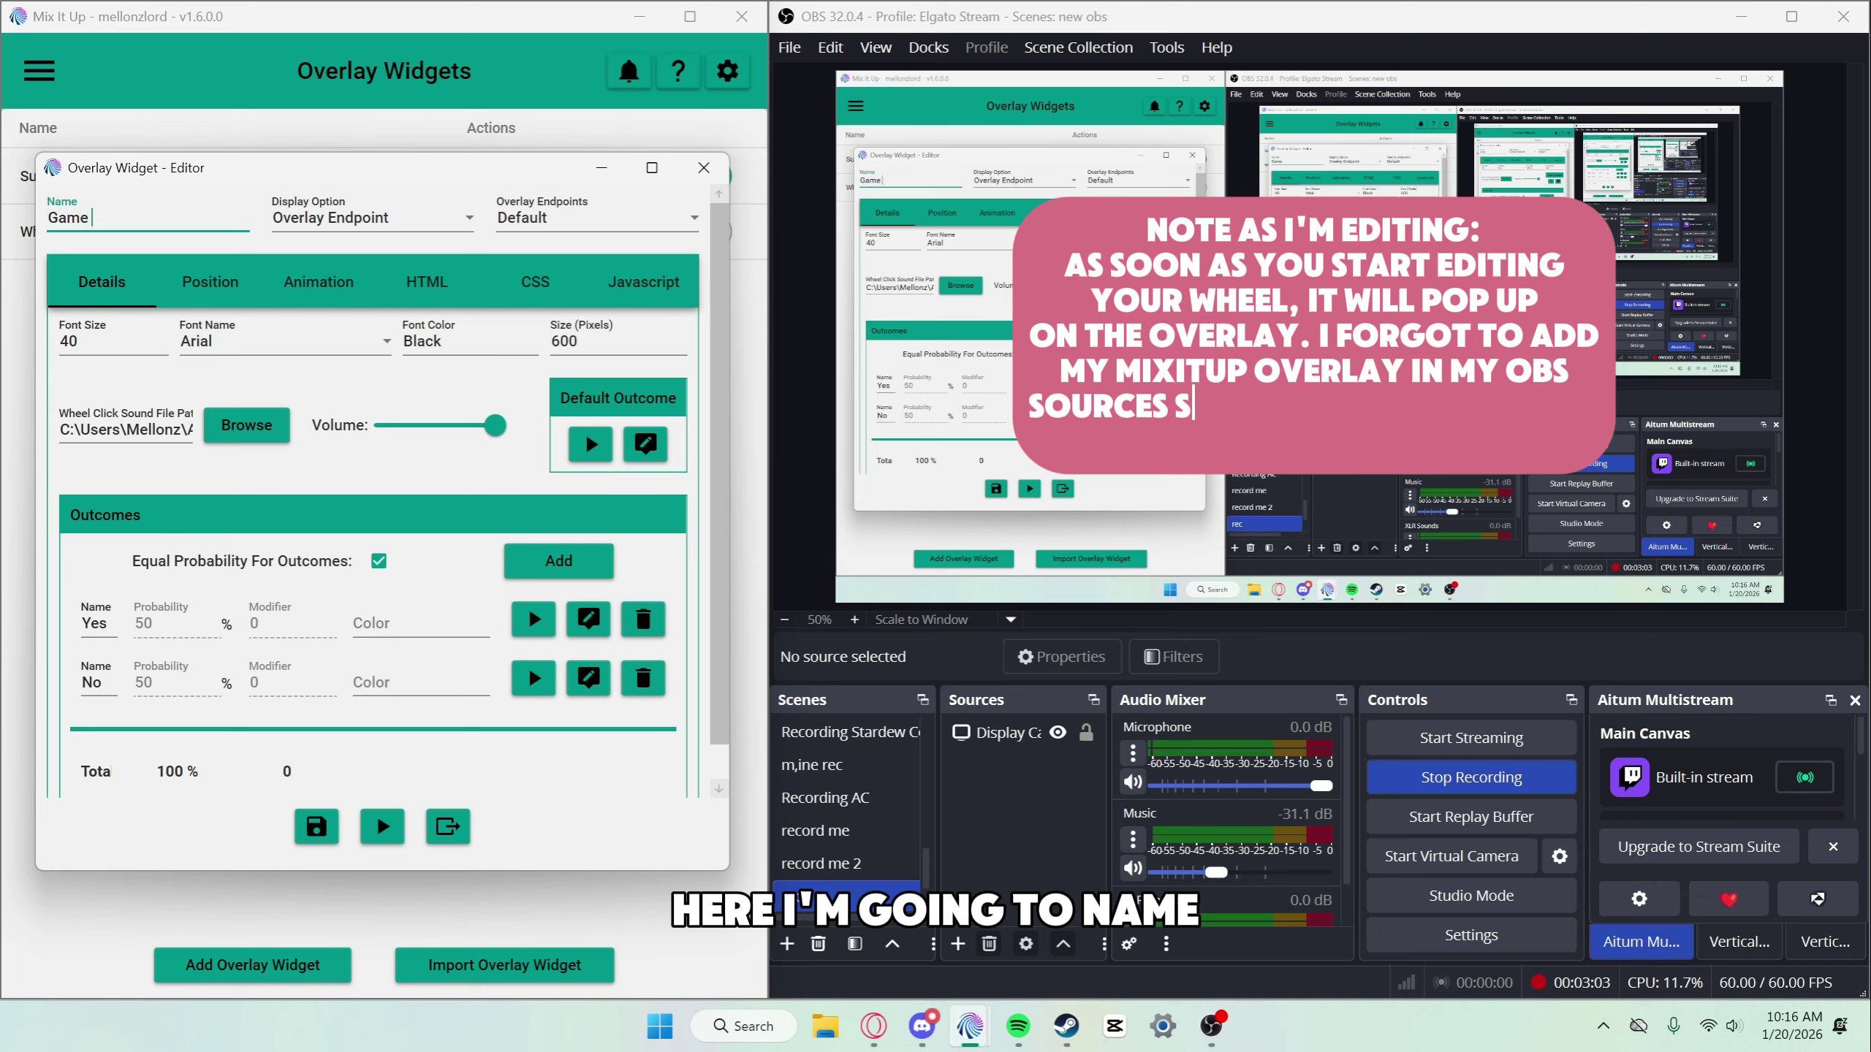
Step: Name the wheel widget Game Spin and set its font to Times New Roman at size 12
text(Spin)
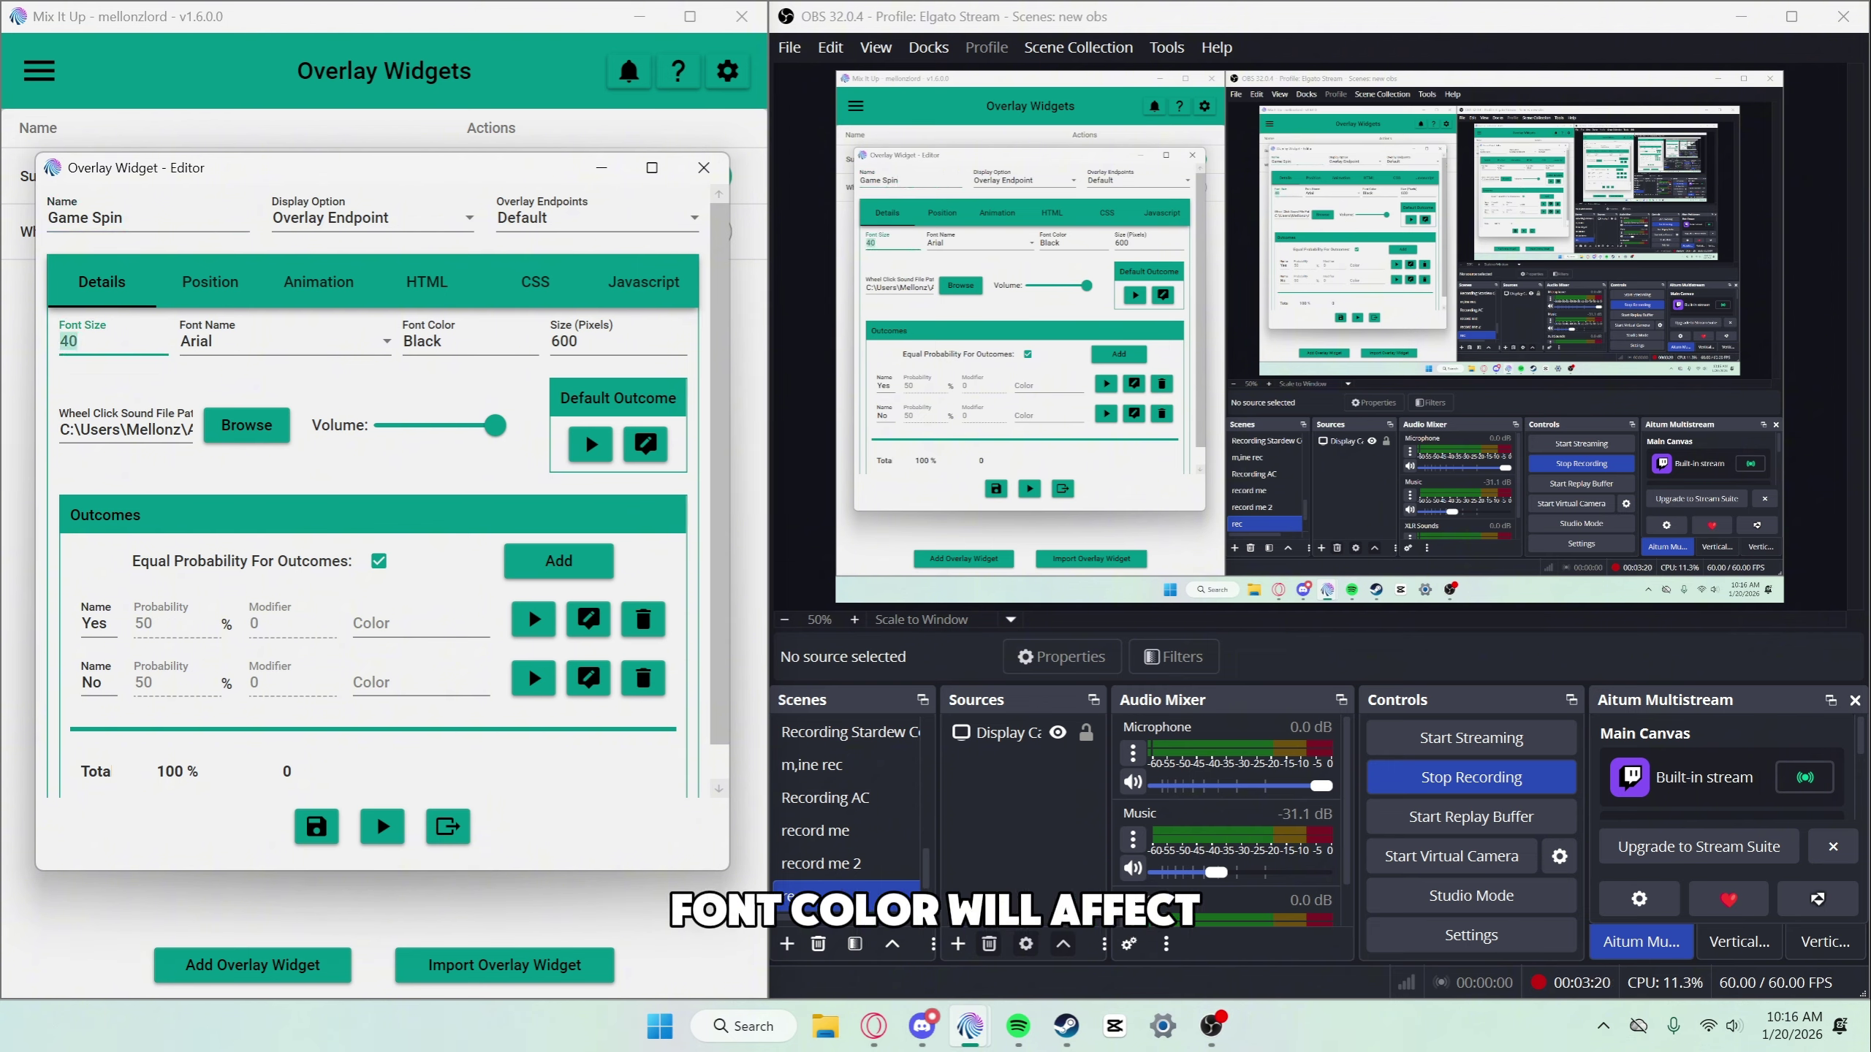
text(12)
key(Tab)
text(Time)
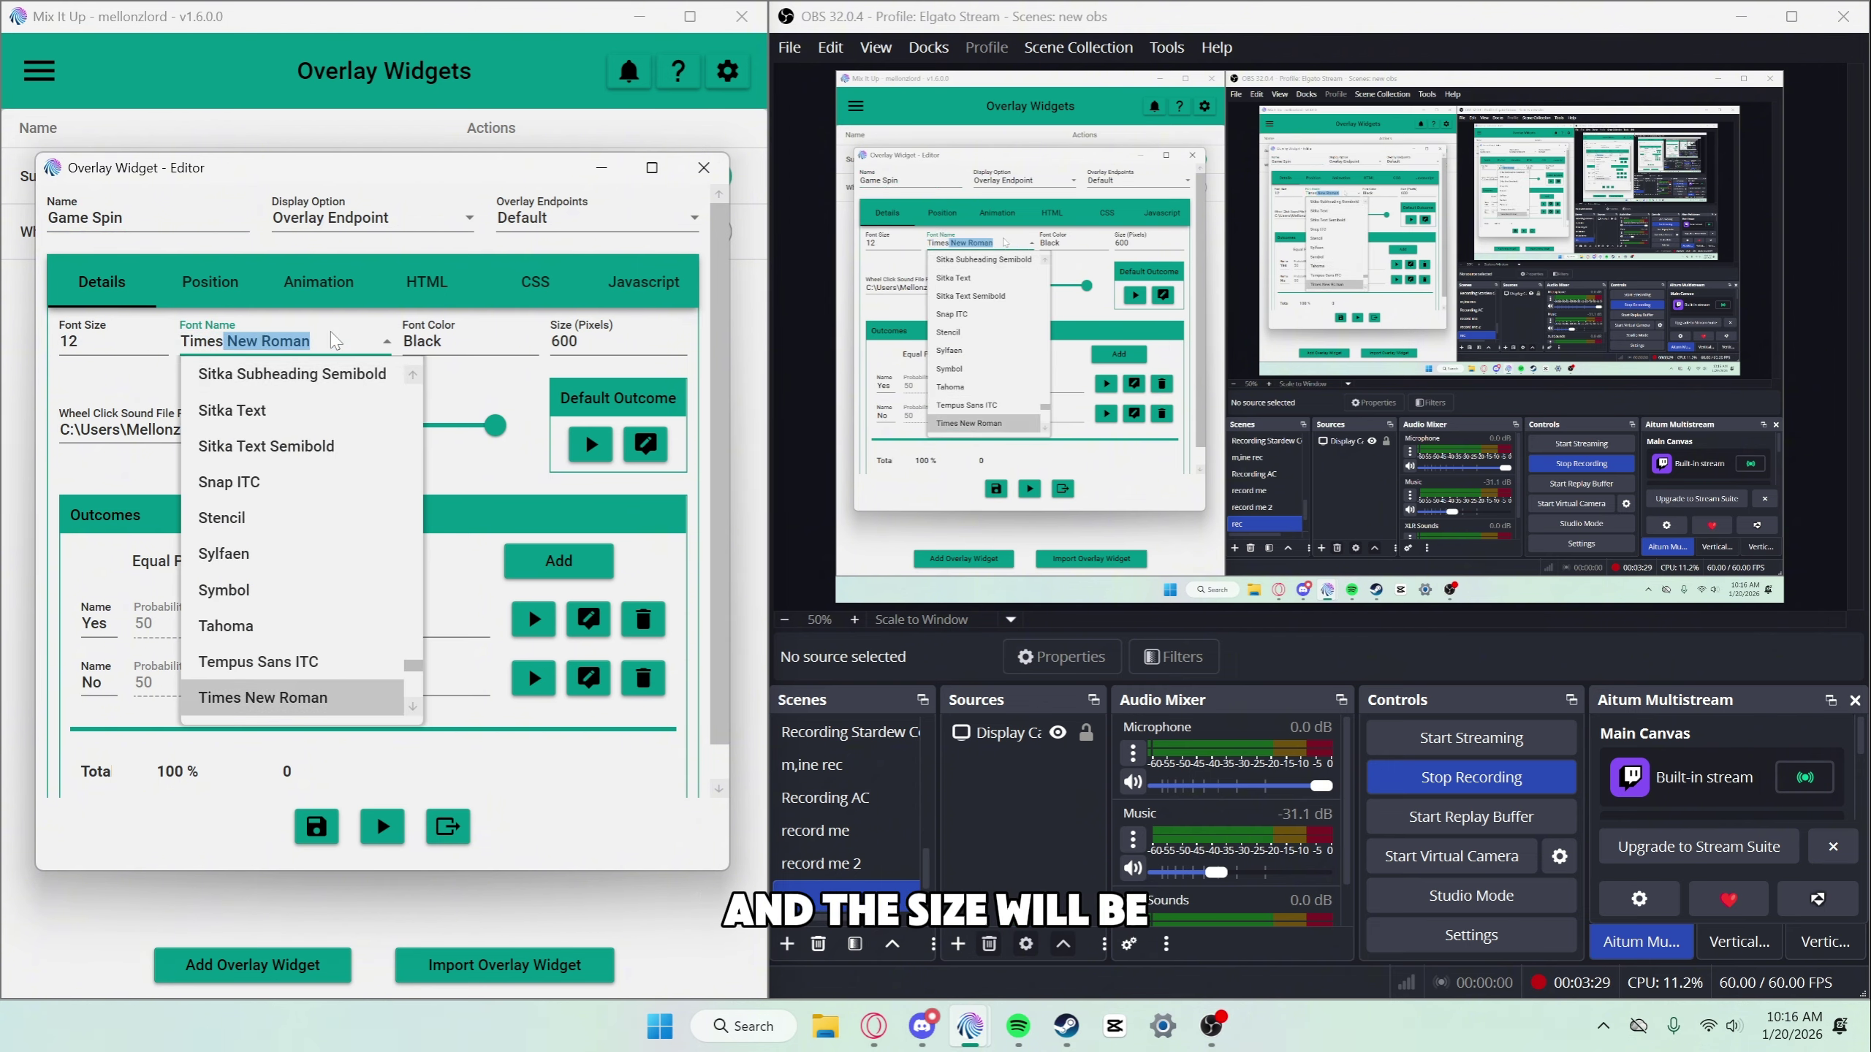
text(s)
click(549, 434)
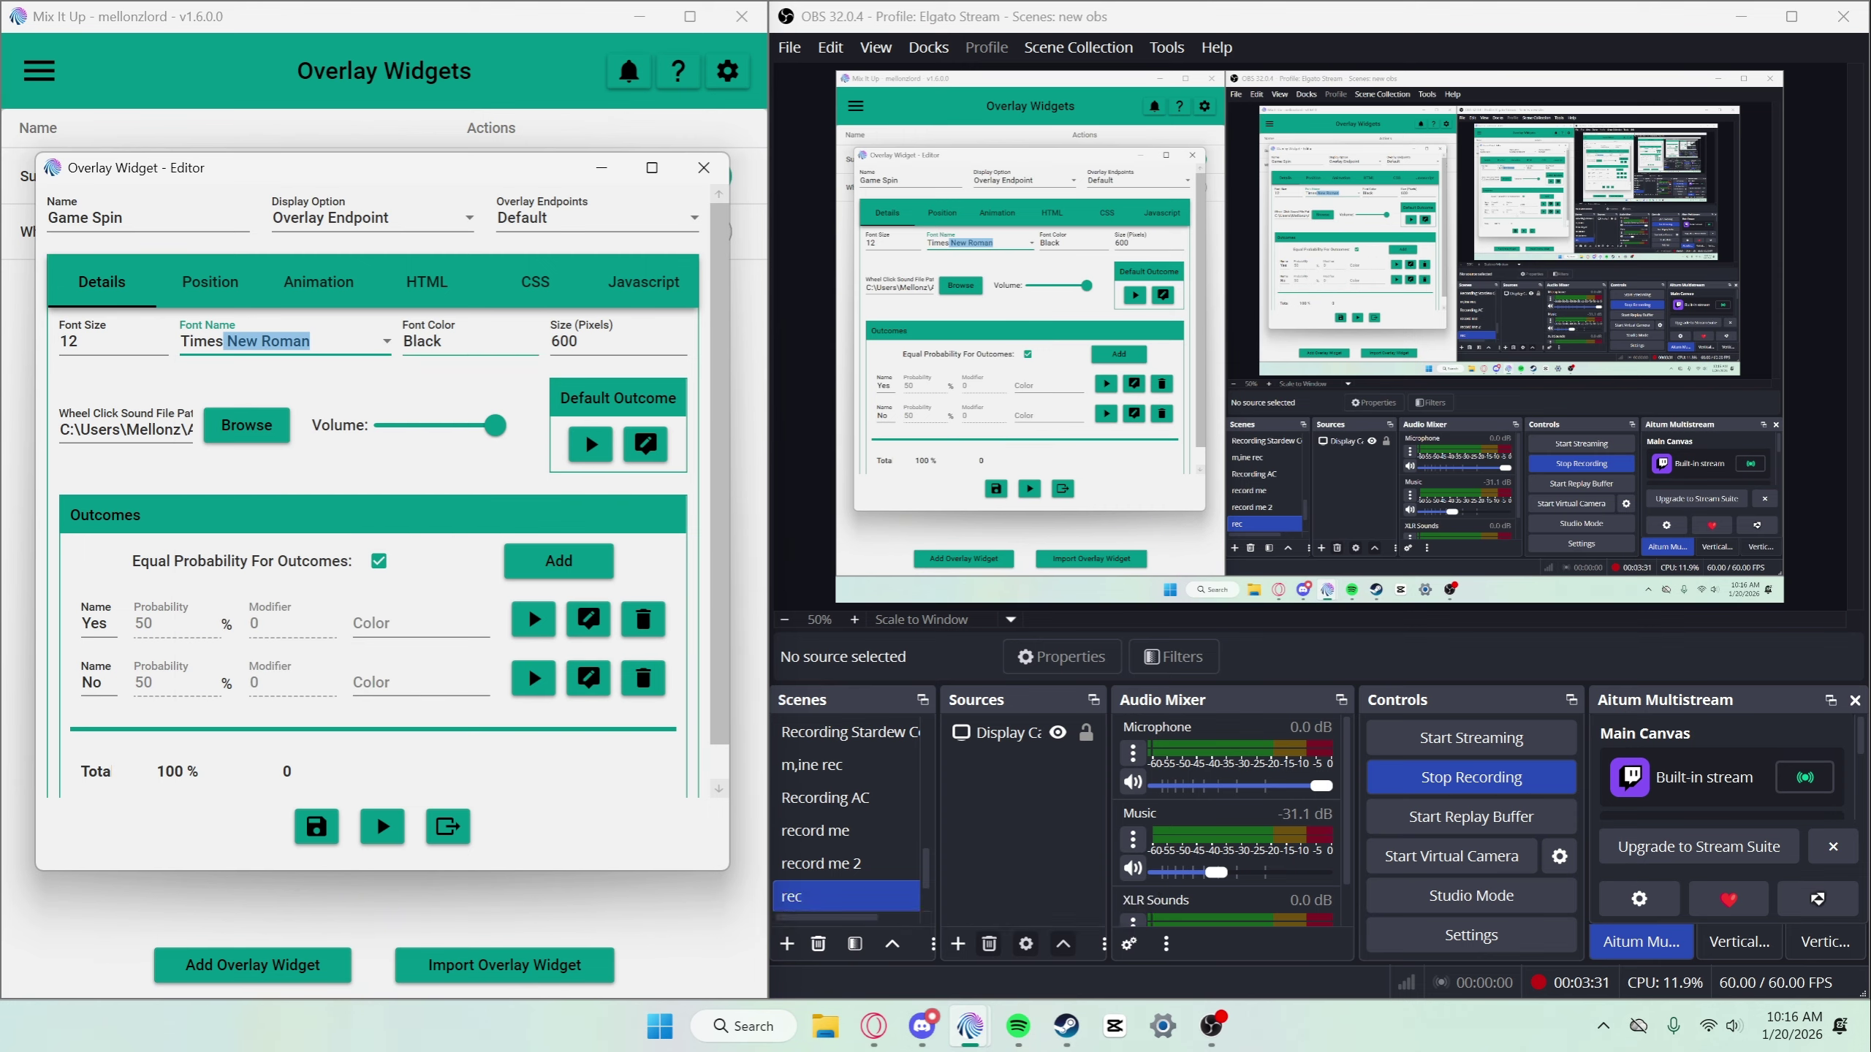
Step: Try several preset screen positions for the wheel and return it to the center
click(184, 295)
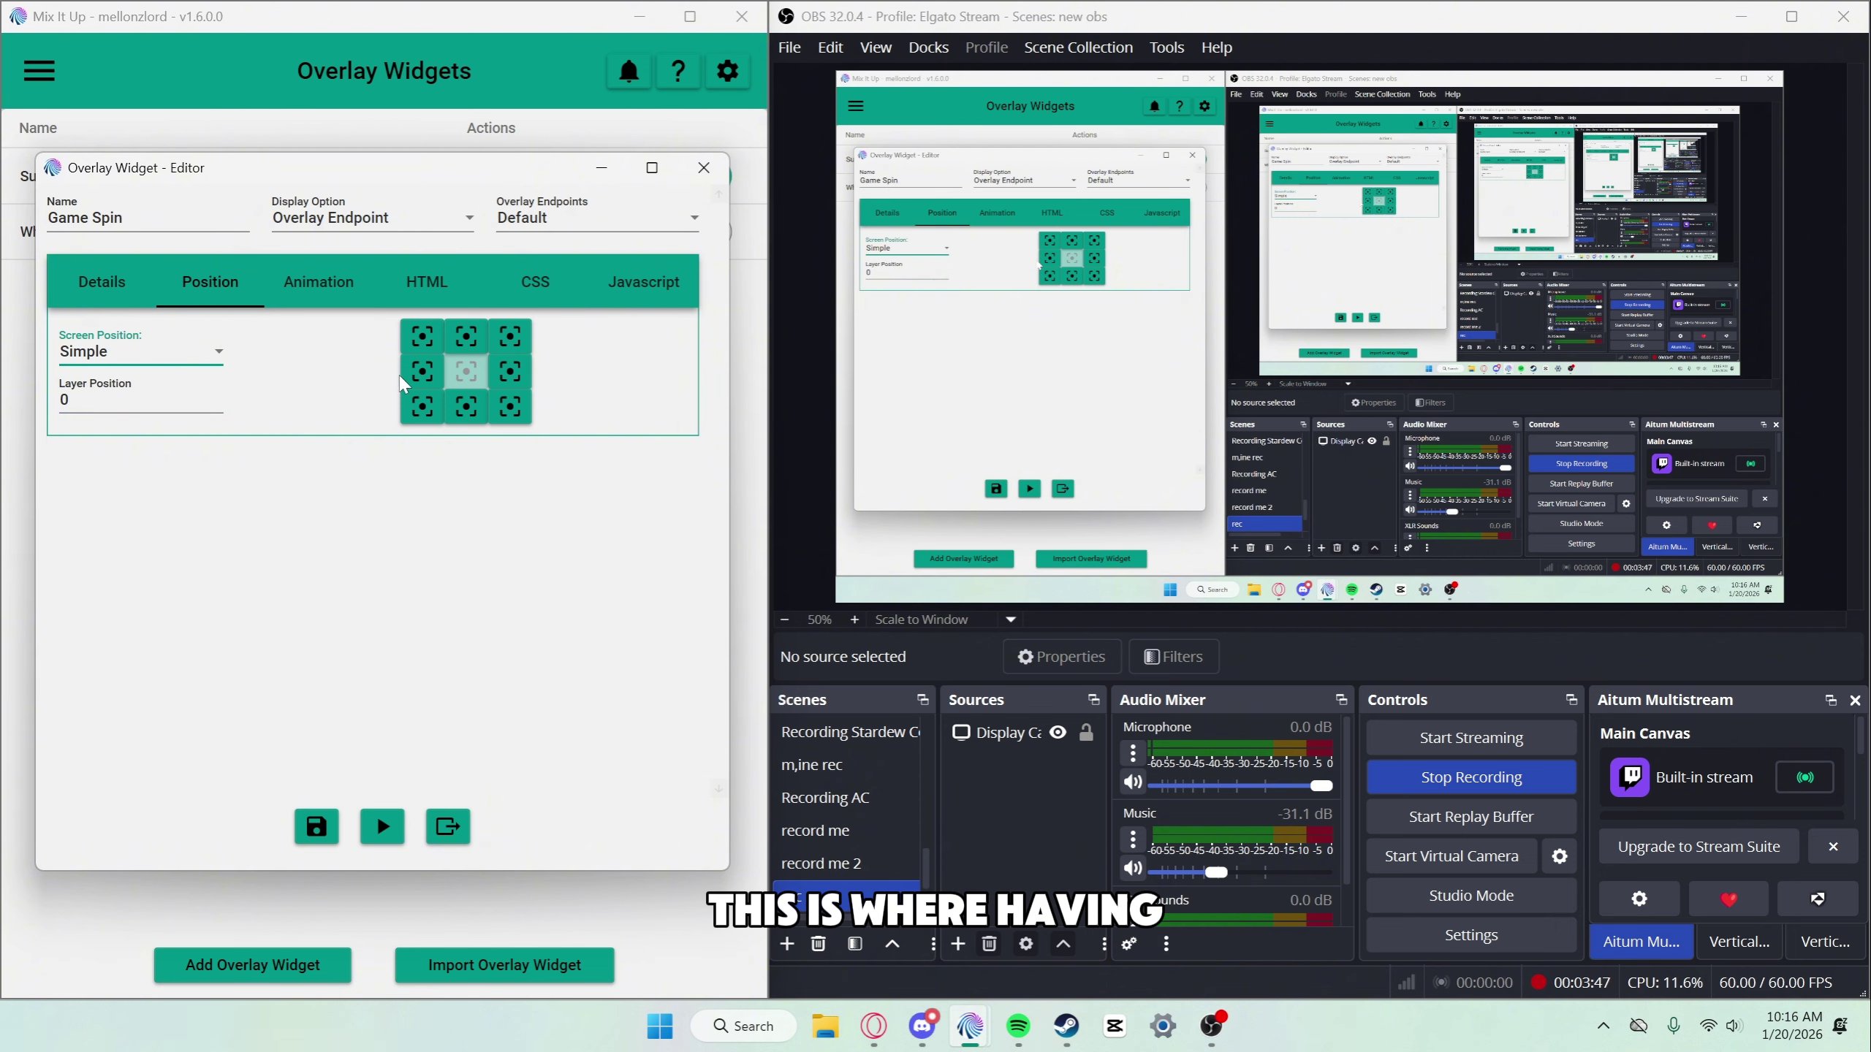
click(421, 371)
click(426, 338)
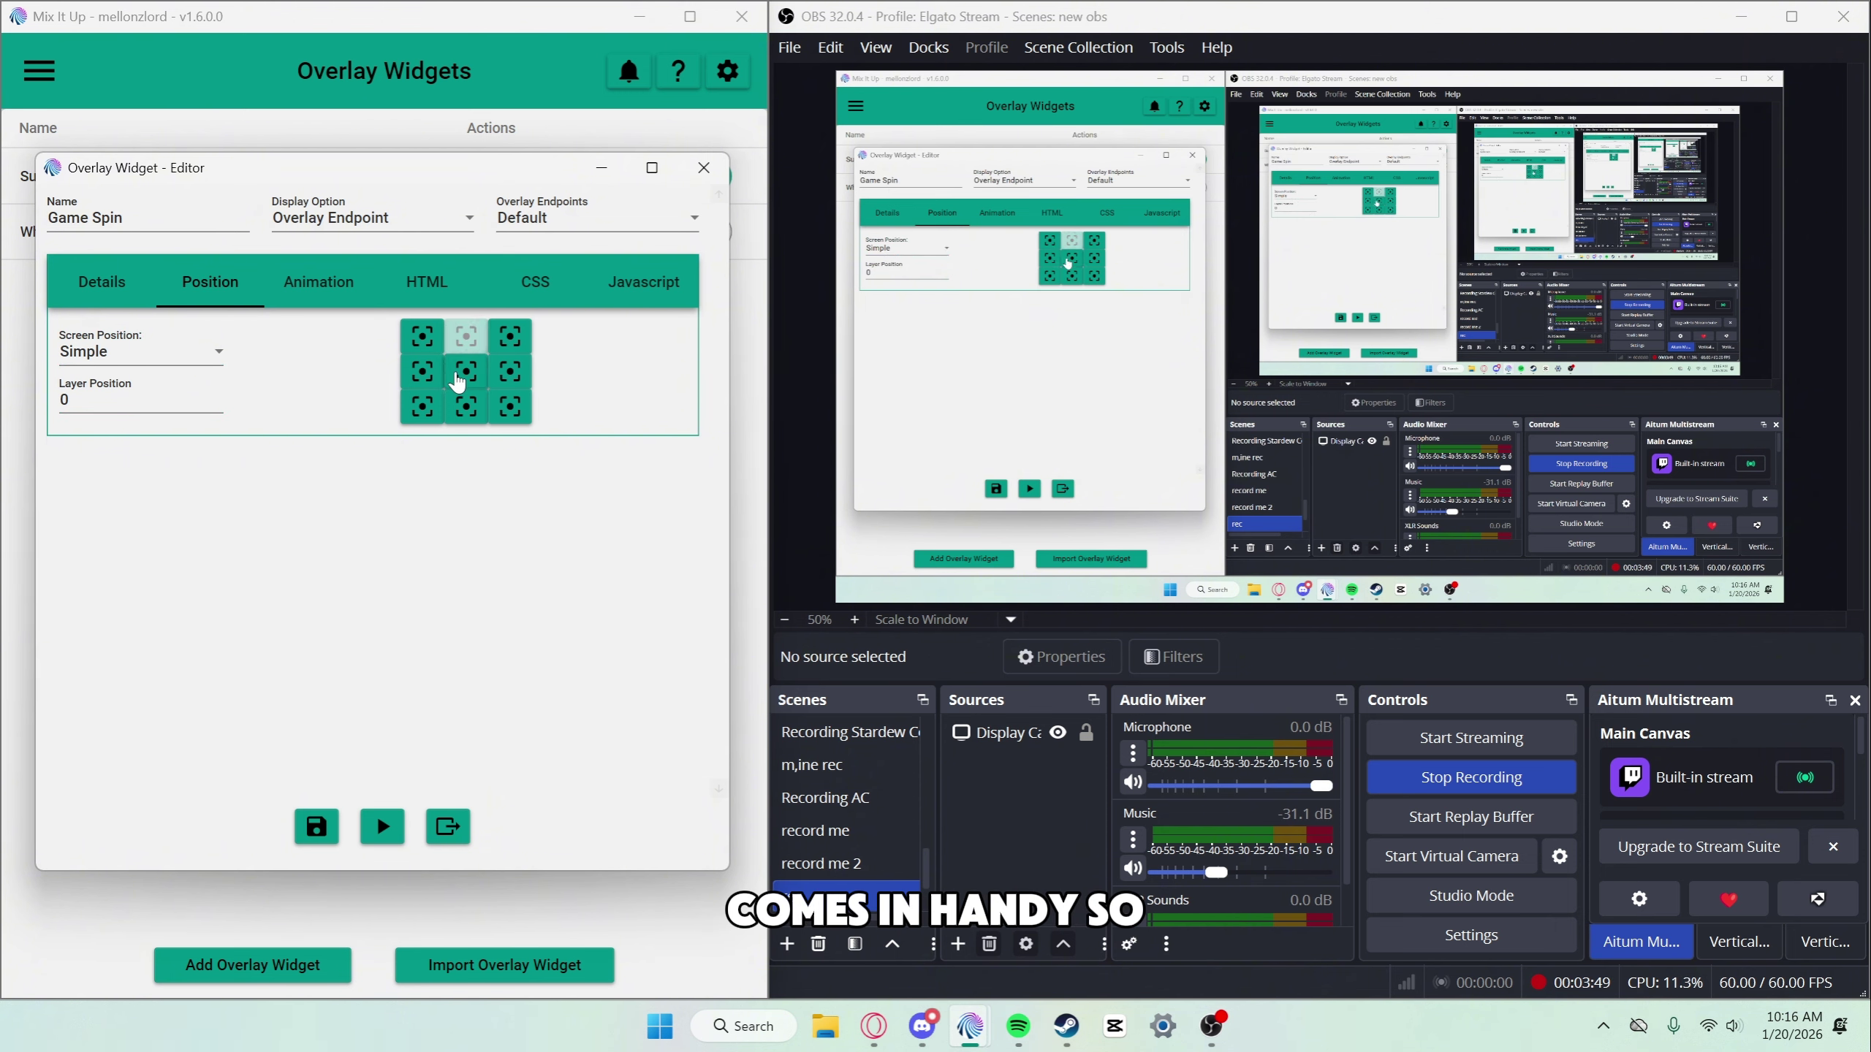
click(460, 376)
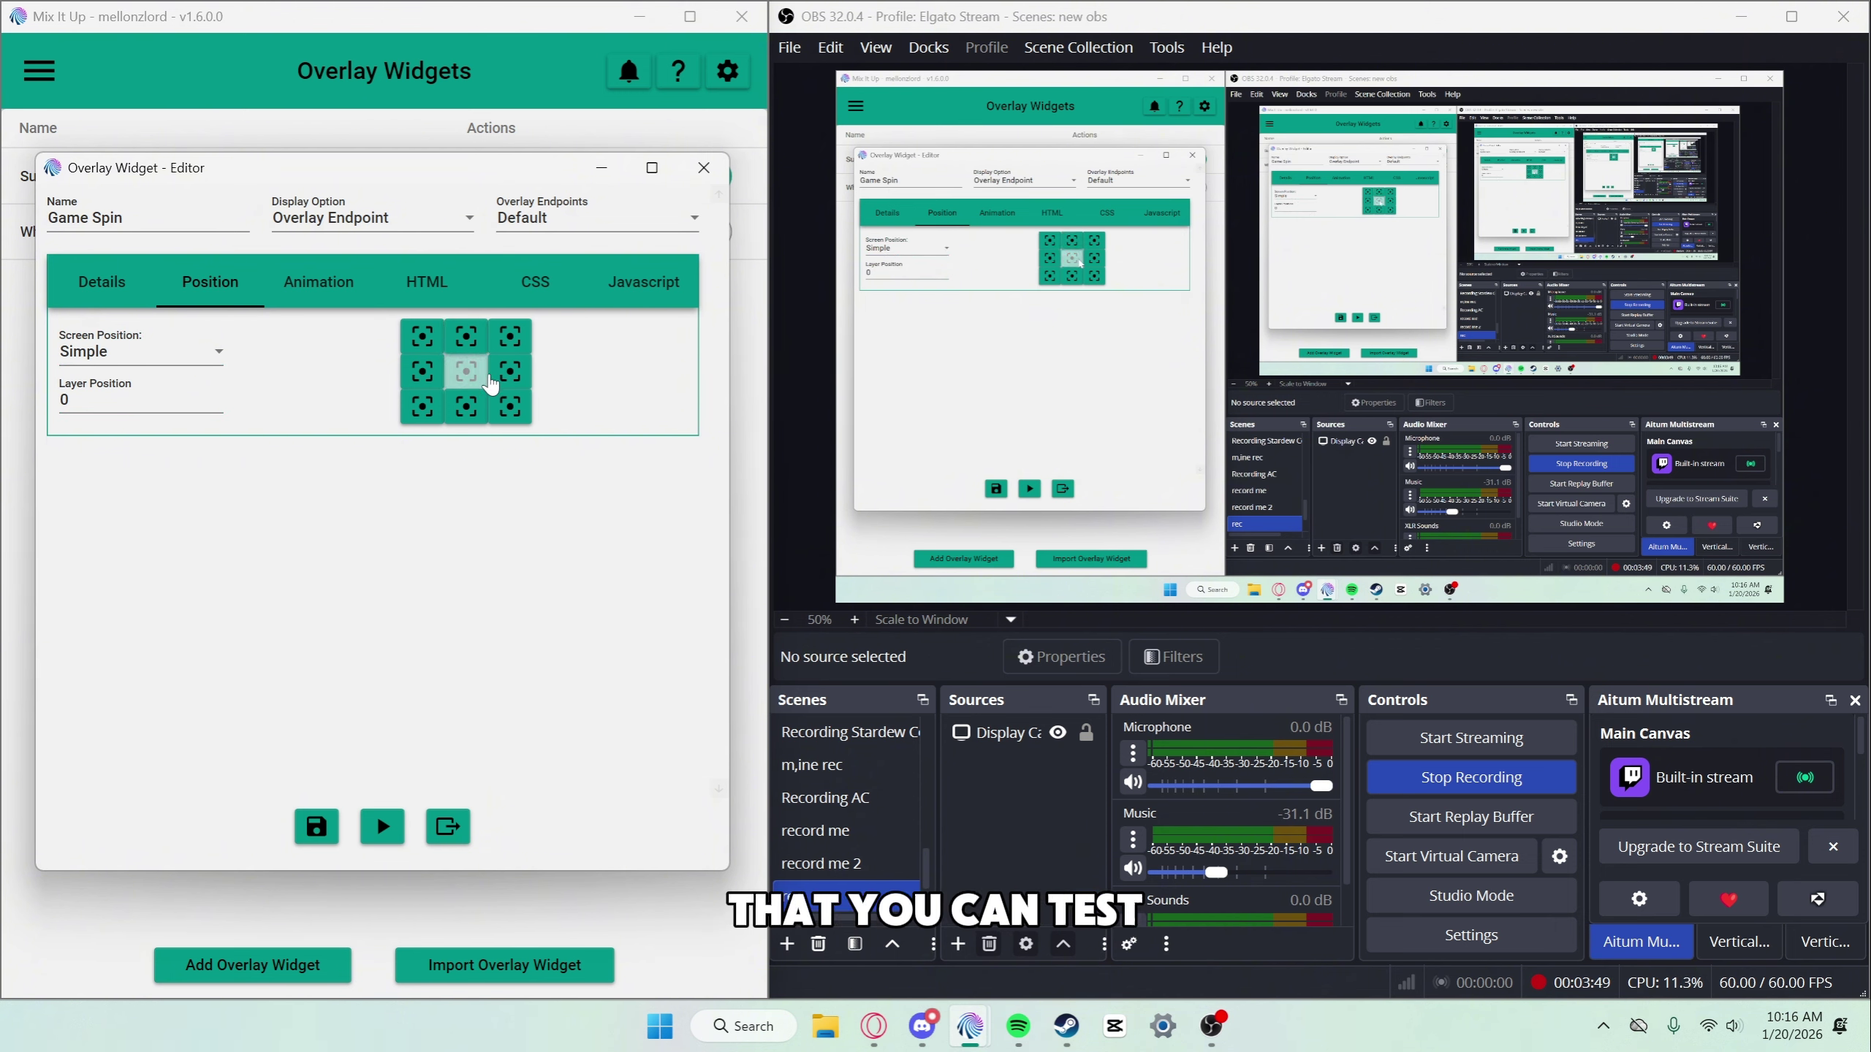
click(217, 354)
click(110, 390)
Step: Set the wheel click sound to fairy-sparkle from the MixItUp Alert Sounds folder
click(101, 281)
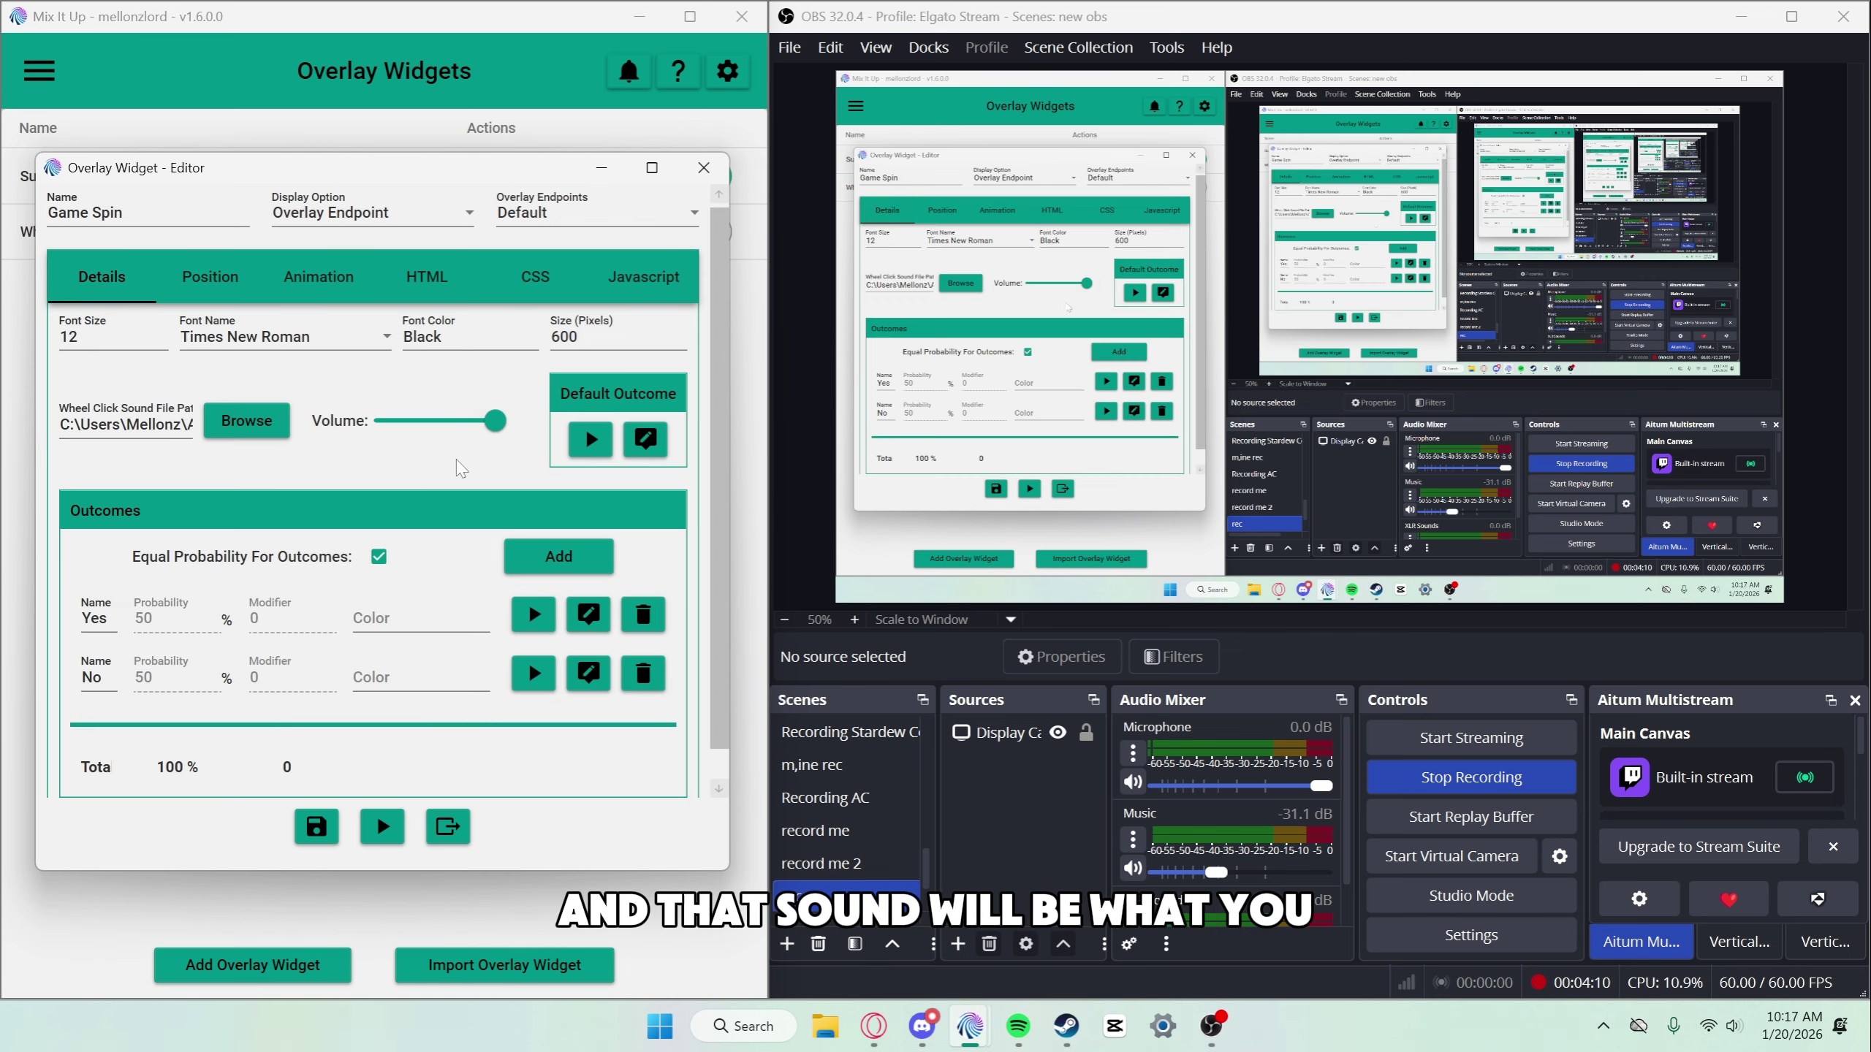
click(247, 421)
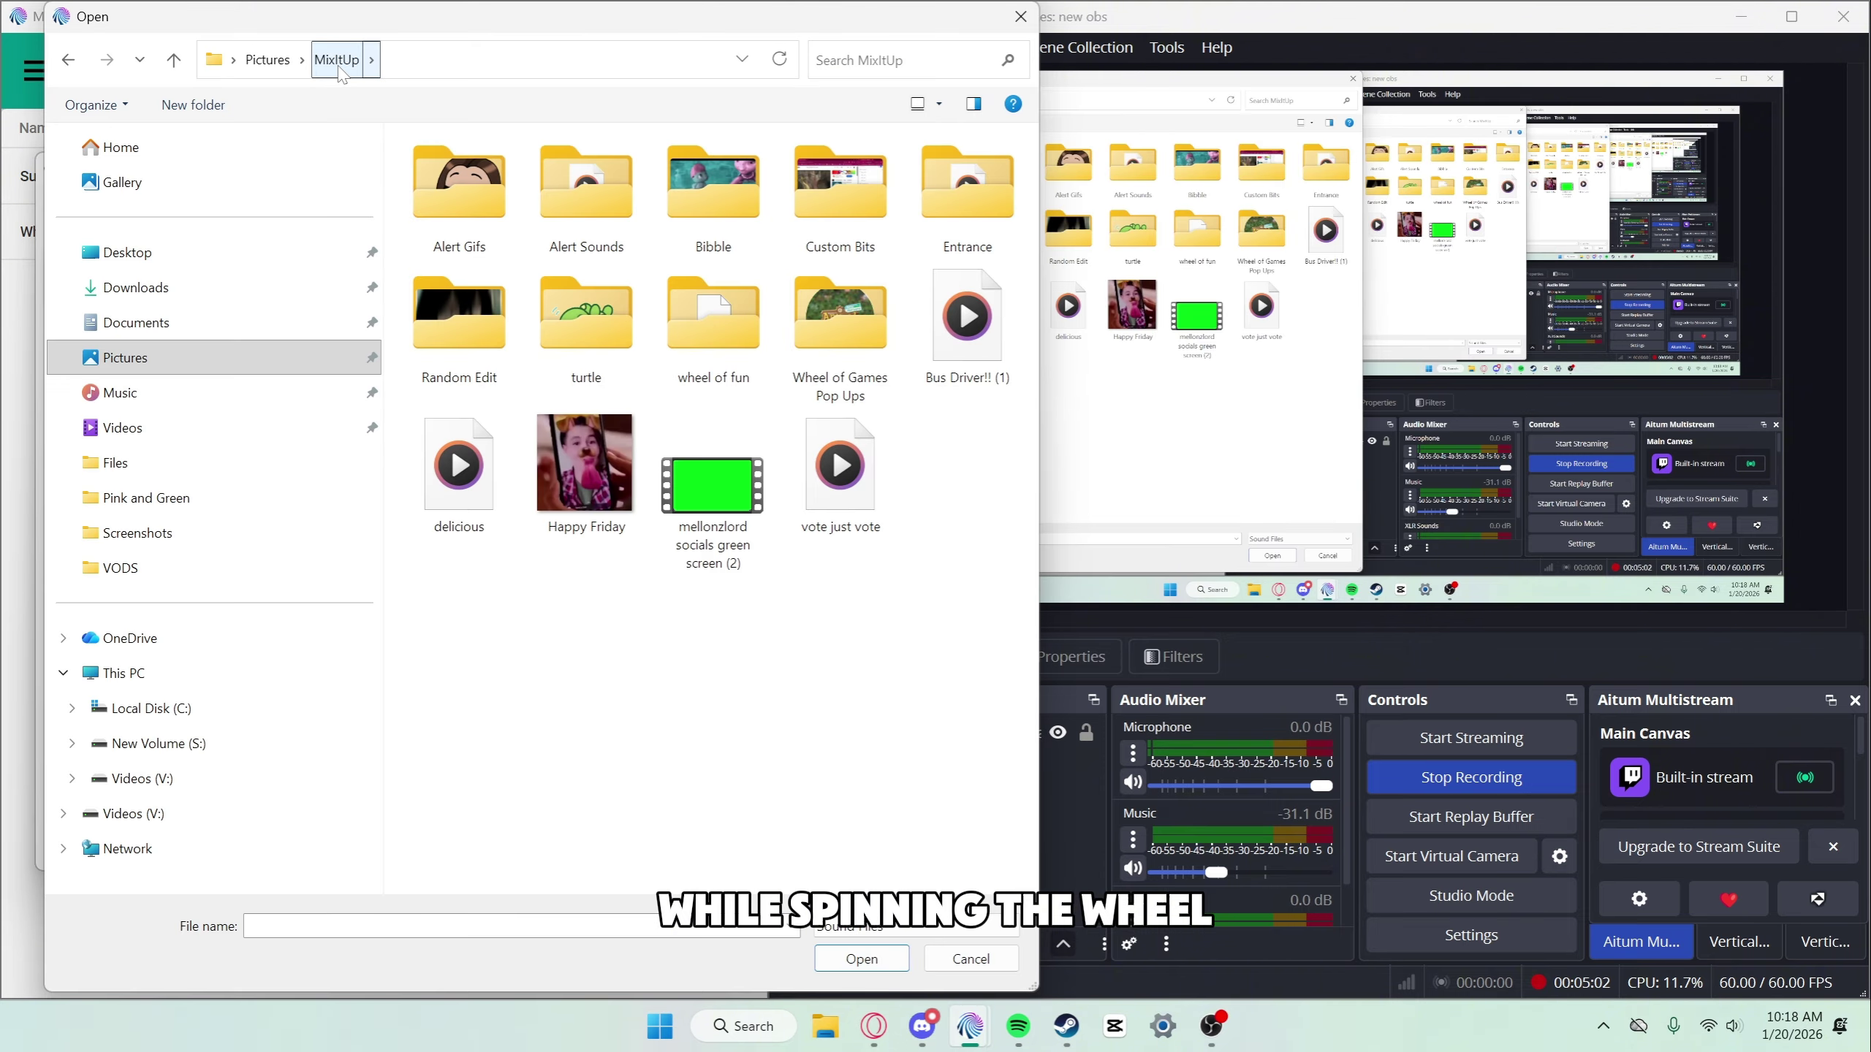
double_click(630, 236)
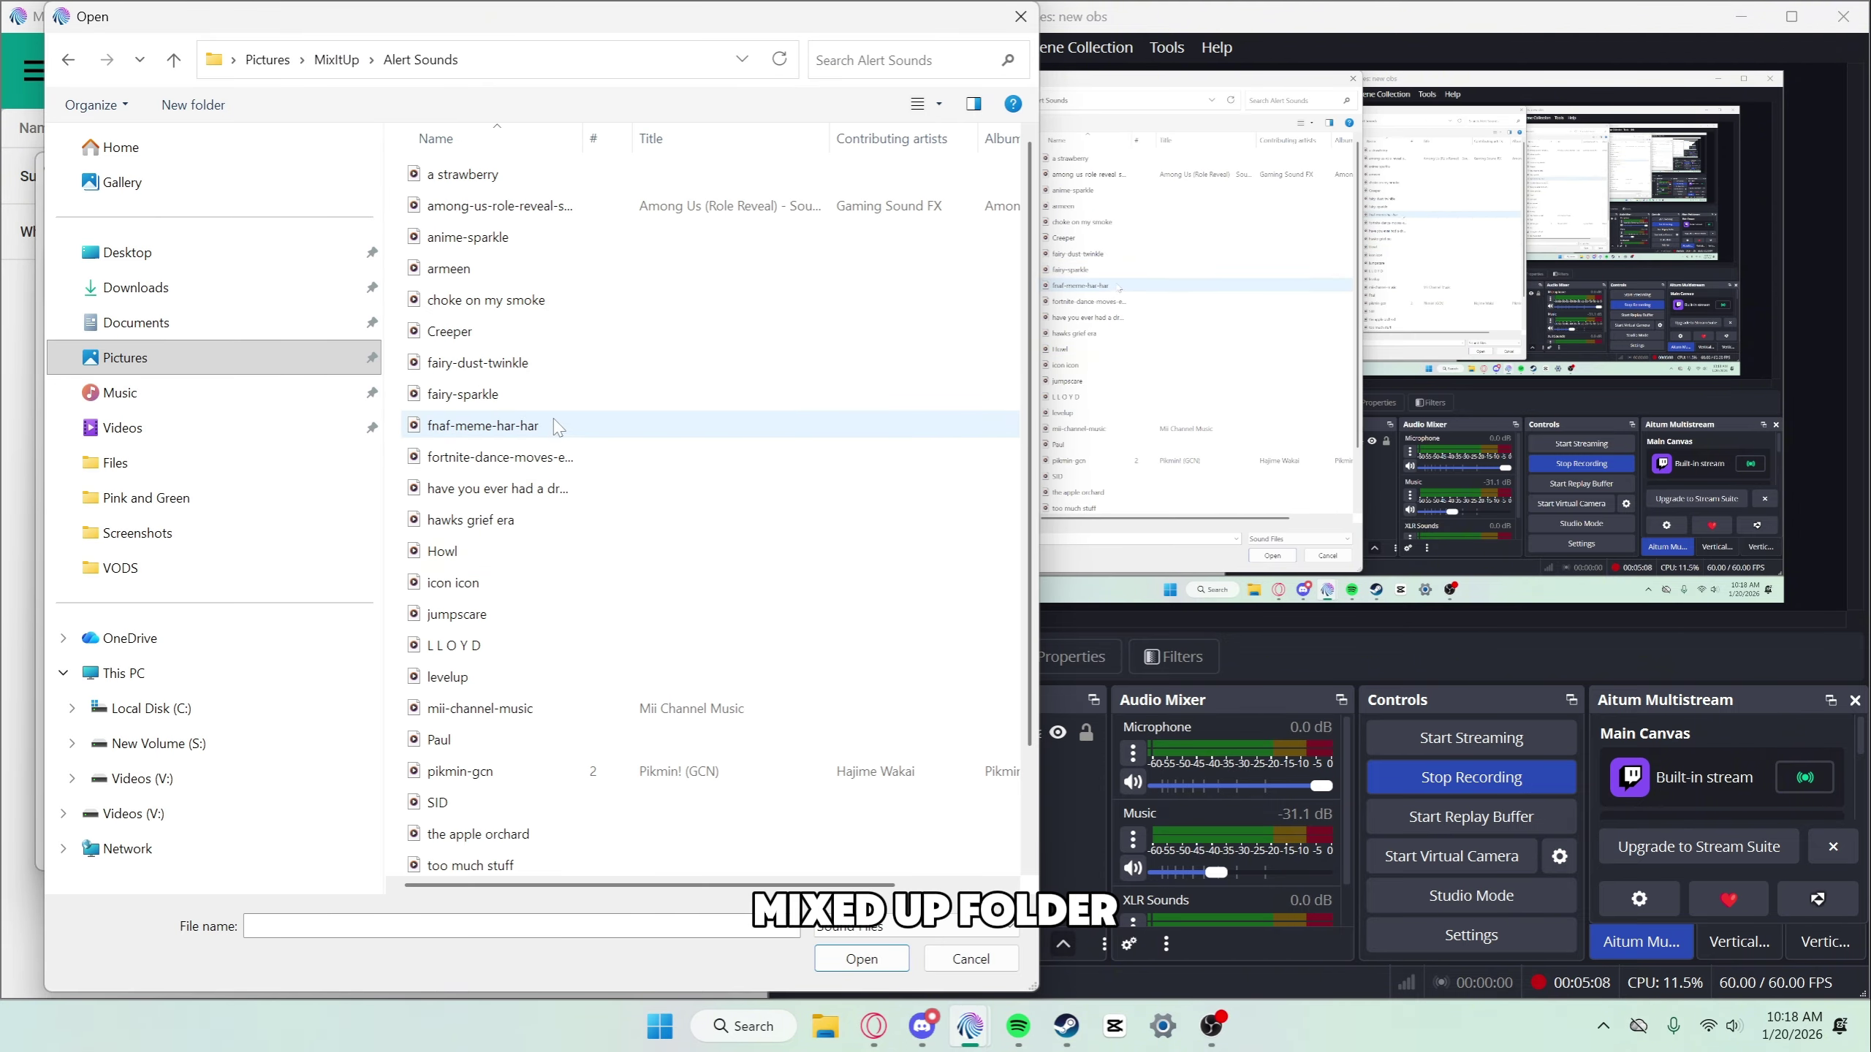
double_click(463, 394)
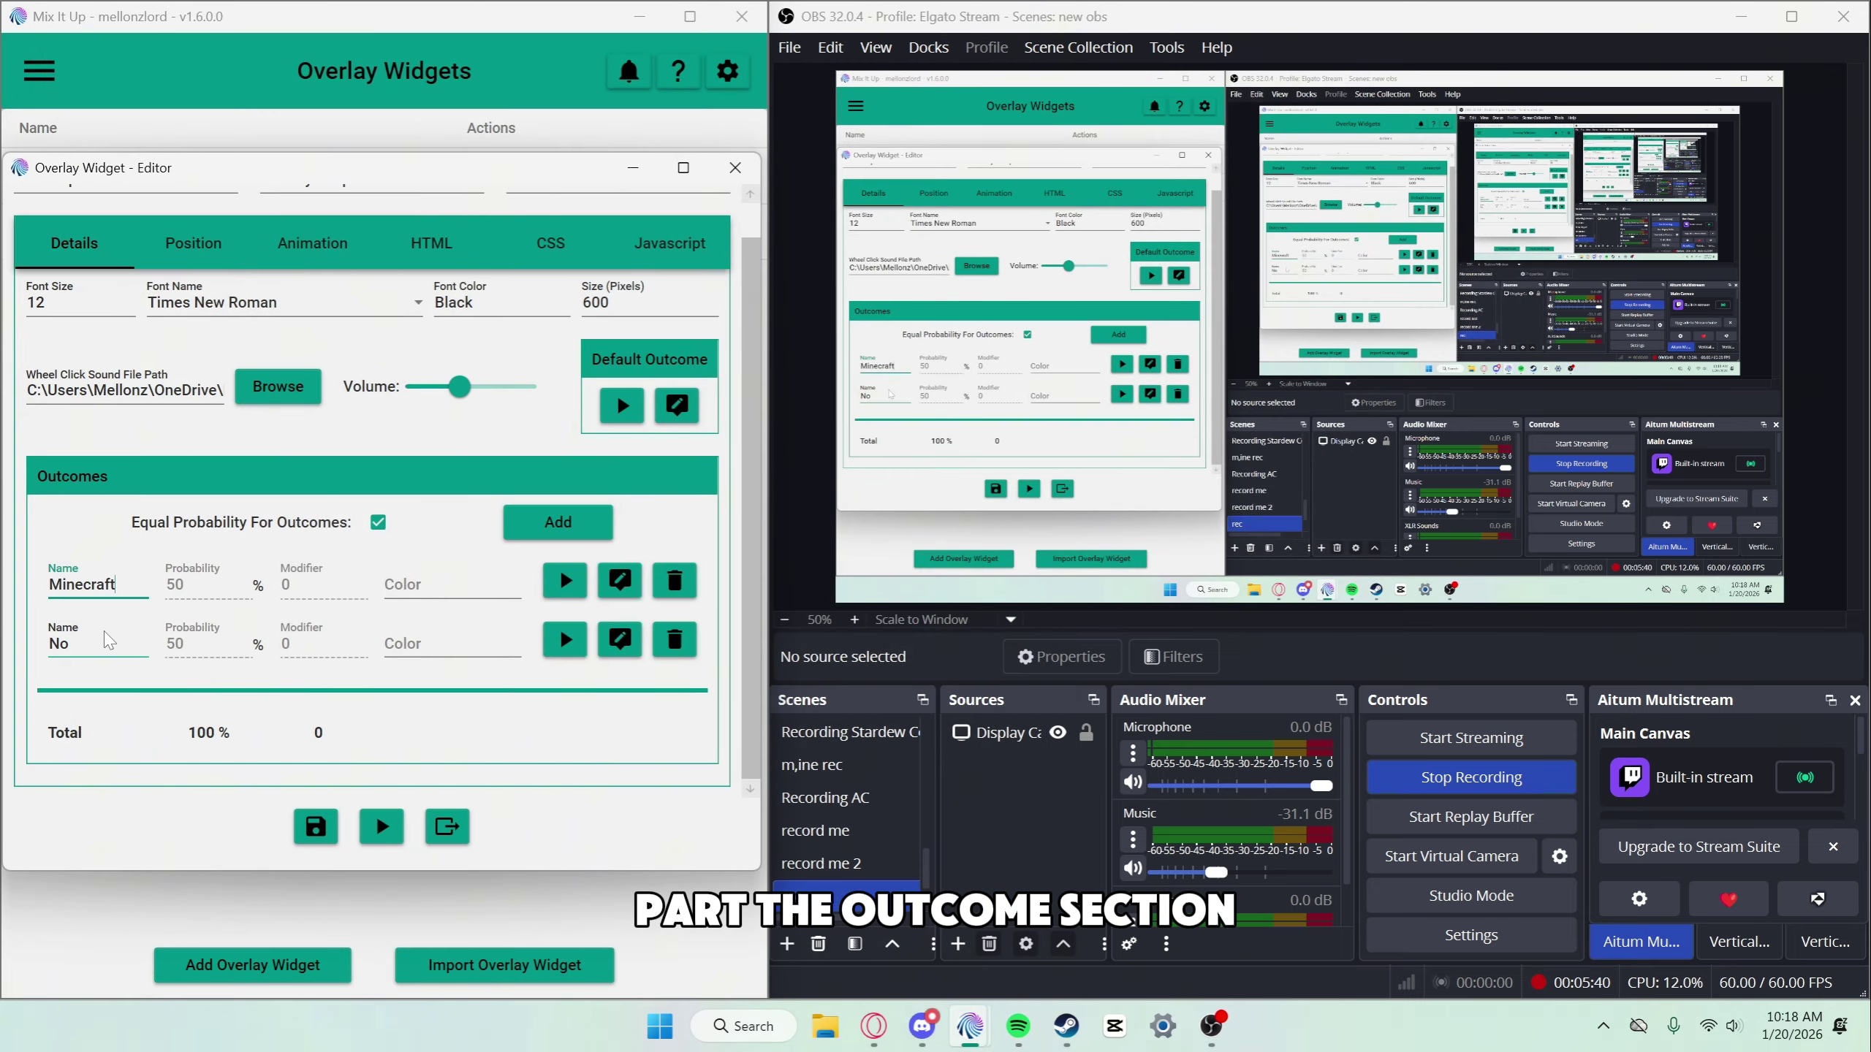
Step: Rename the No outcome to Stardew and add the outcomes Animal Crossing, Fields of Mistria and Fortnite
double_click(59, 643)
text(Stardew)
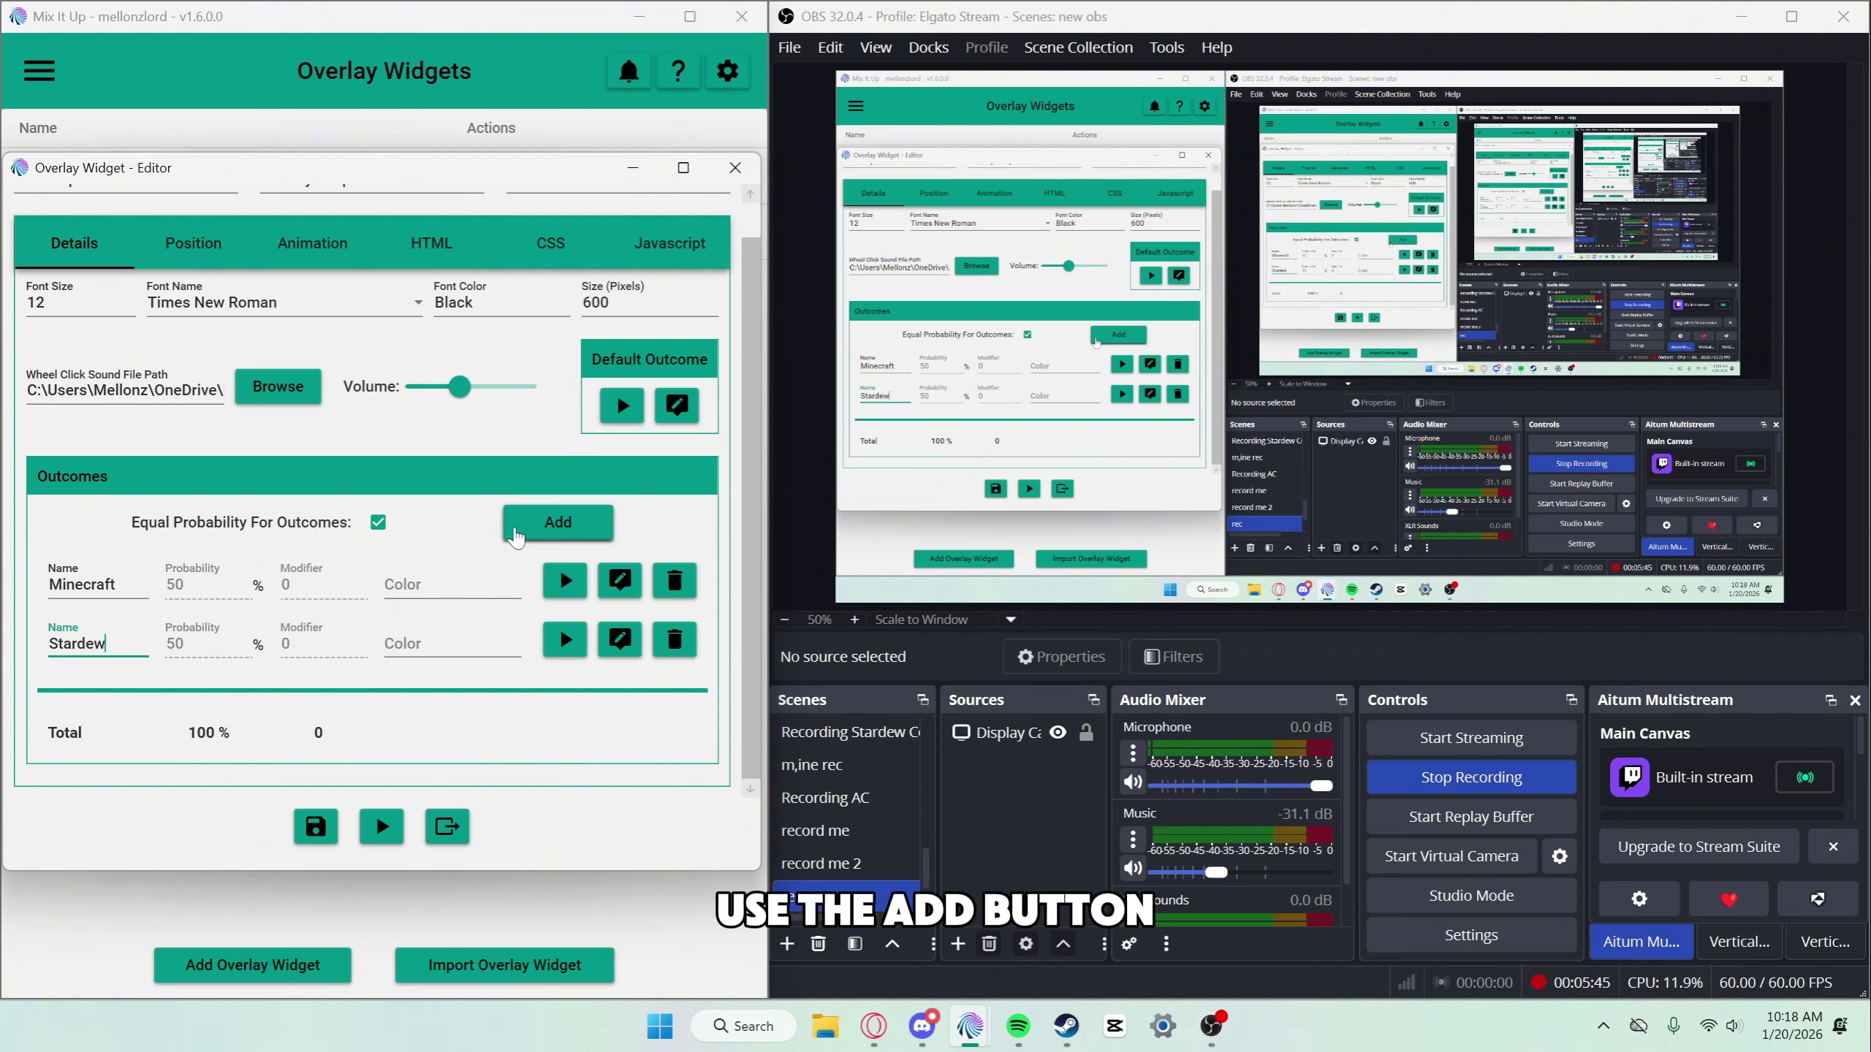
click(557, 522)
text(Animal Crossing)
click(557, 522)
text(Field)
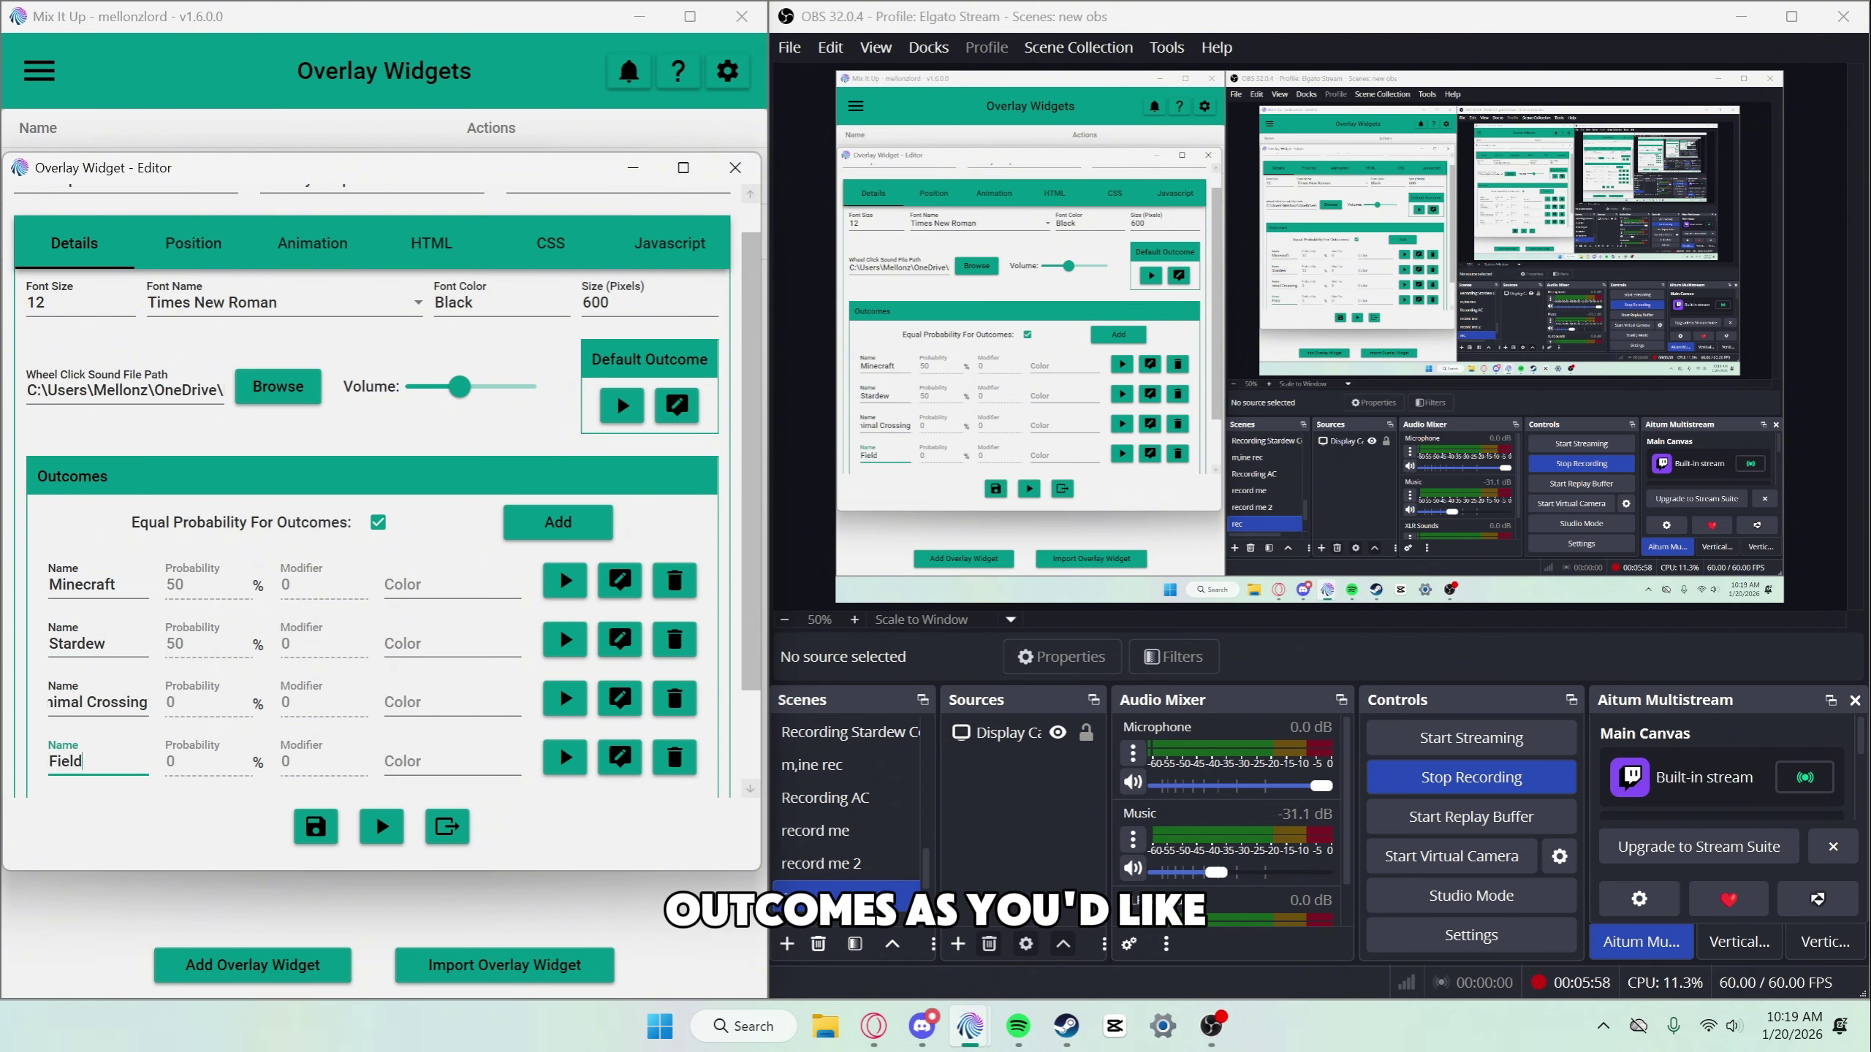
text(s of Mistria)
click(558, 522)
text(Fortnite)
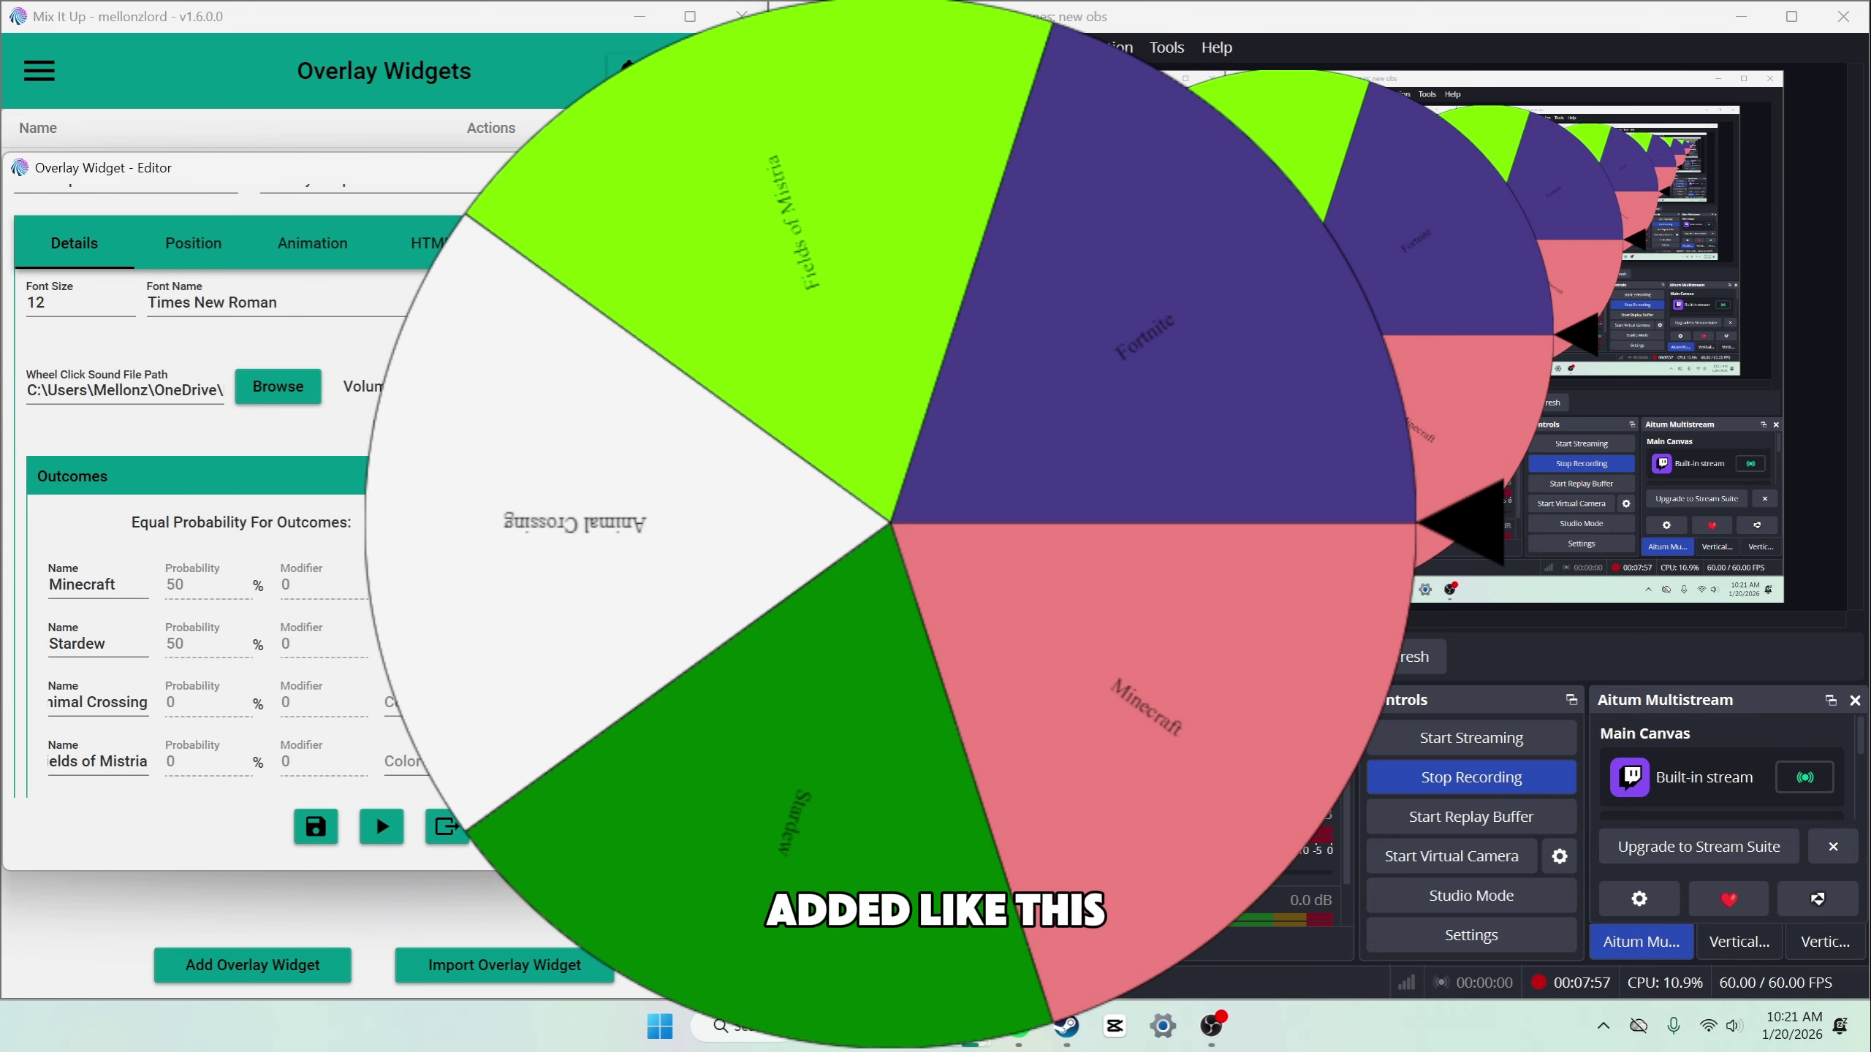
Step: Set the wheel's font size to 24
scroll(375, 813, up, 1)
key(ctrl+a)
text(2)
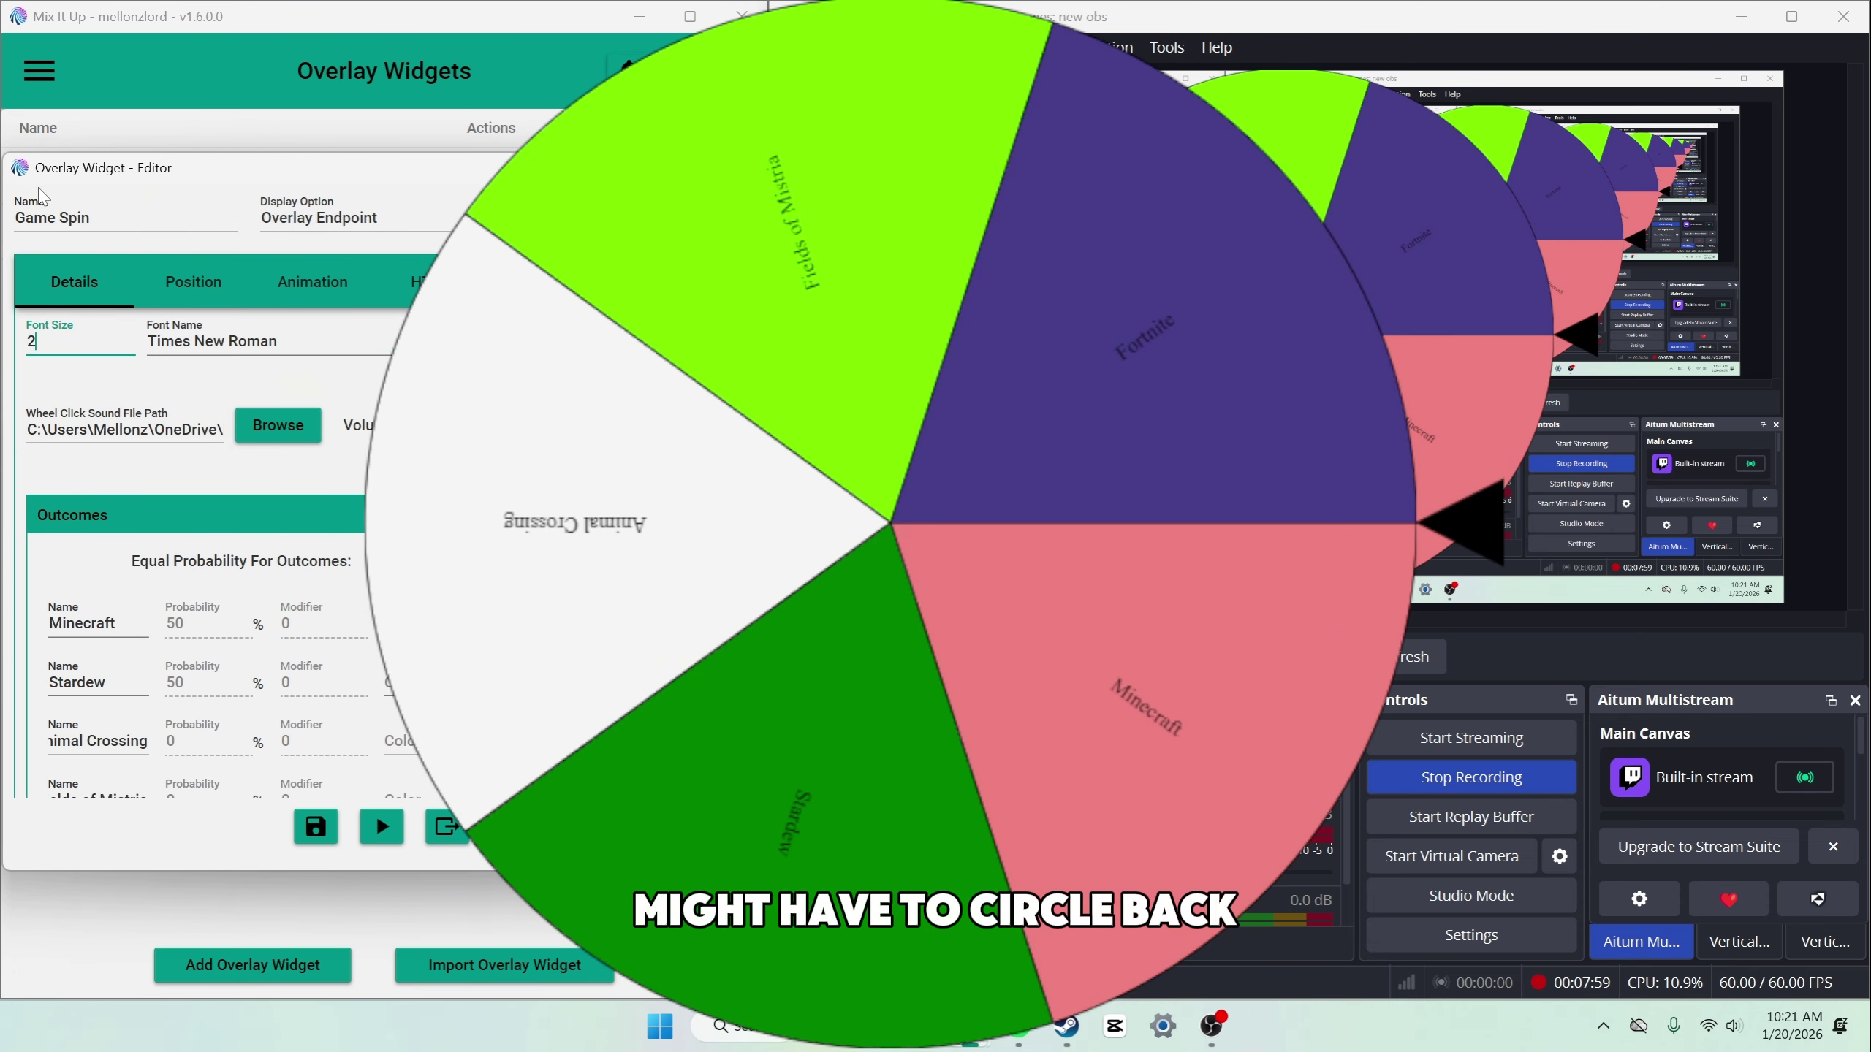
text(4)
click(253, 390)
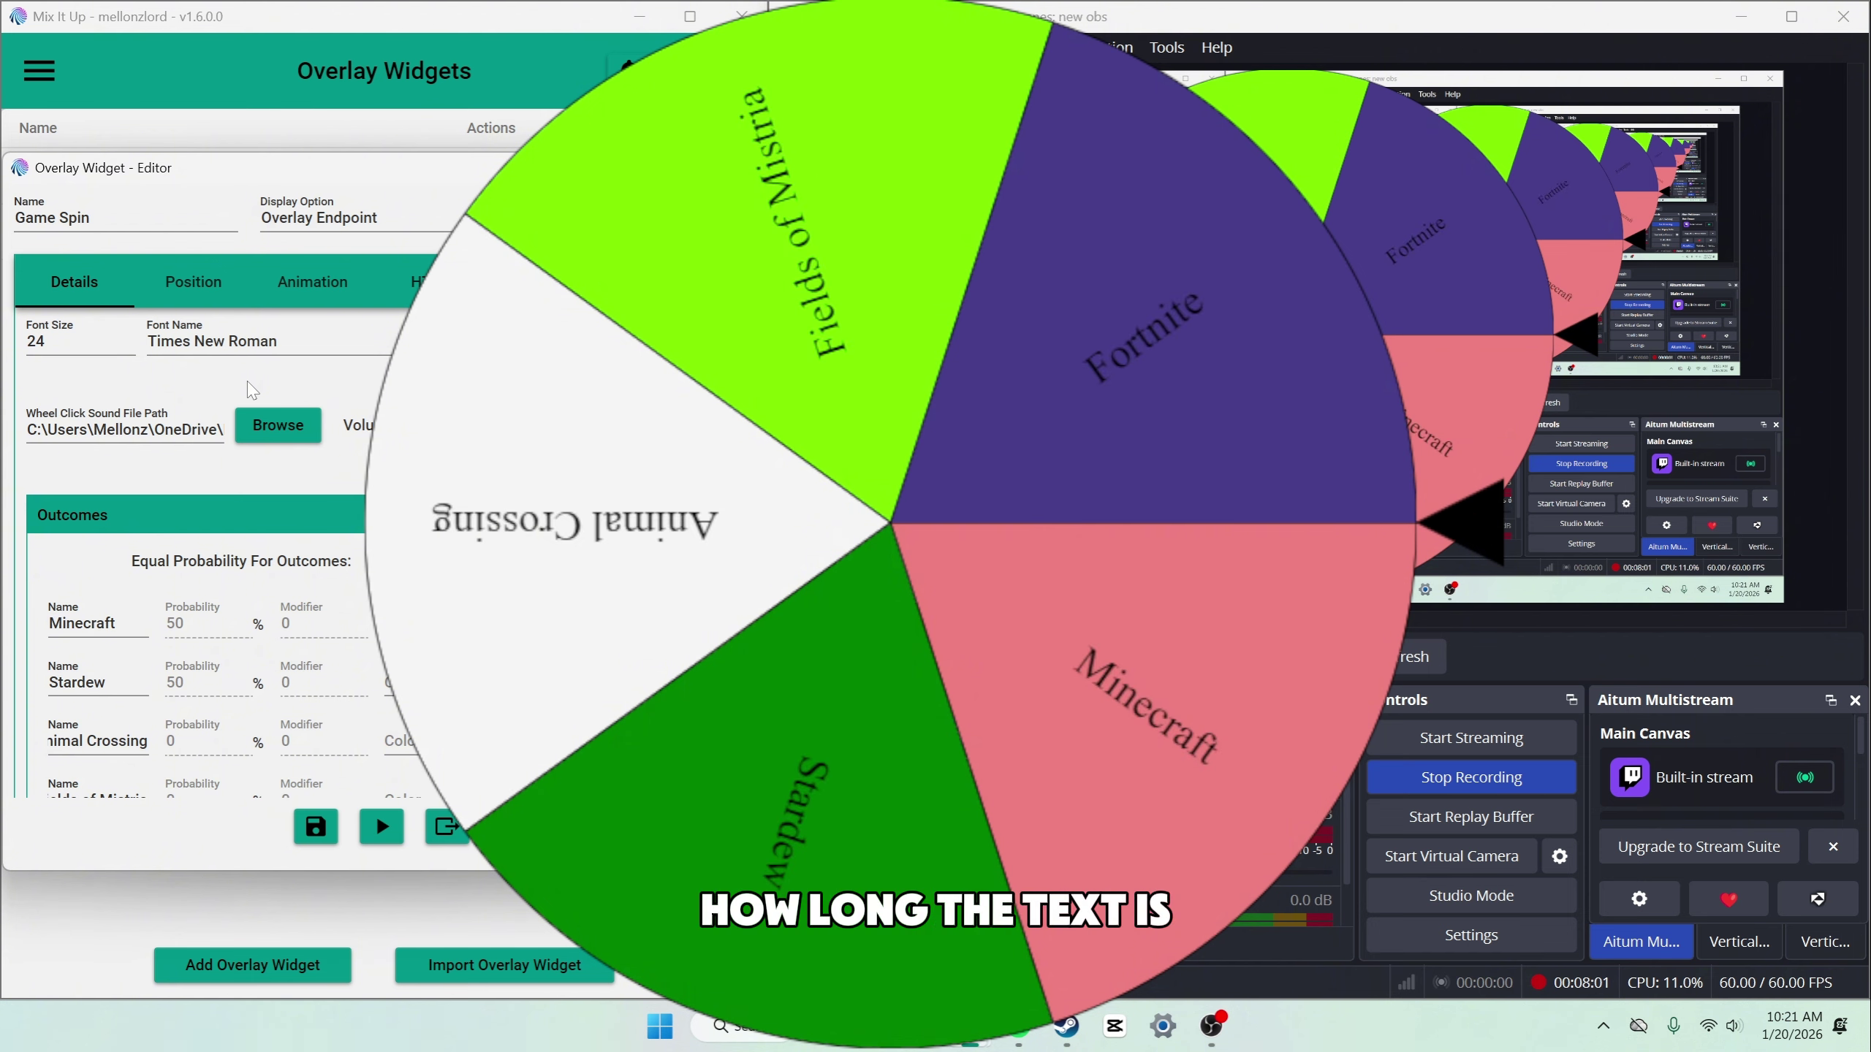
Step: Disable equal probability for the outcomes and set Fortnite to 10% and Stardew and Minecraft to 30% each
scroll(372, 373, down, 2)
click(378, 403)
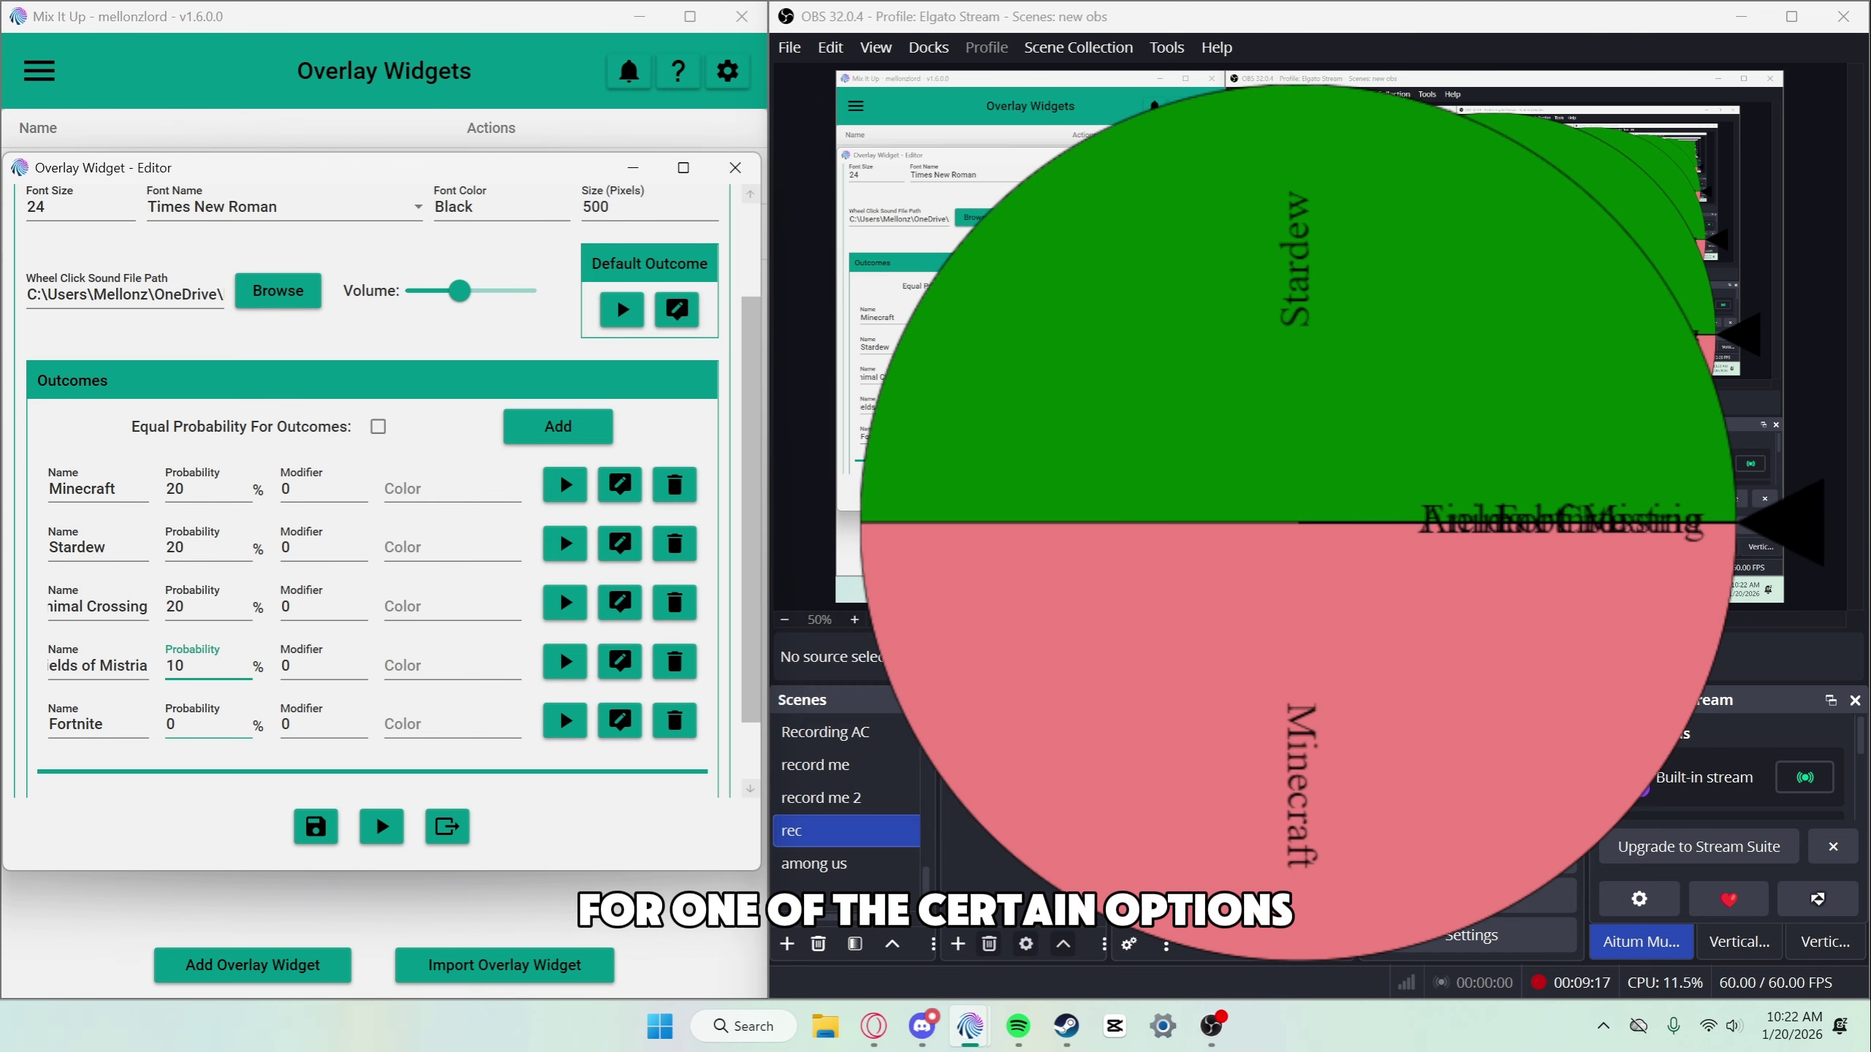
text(10)
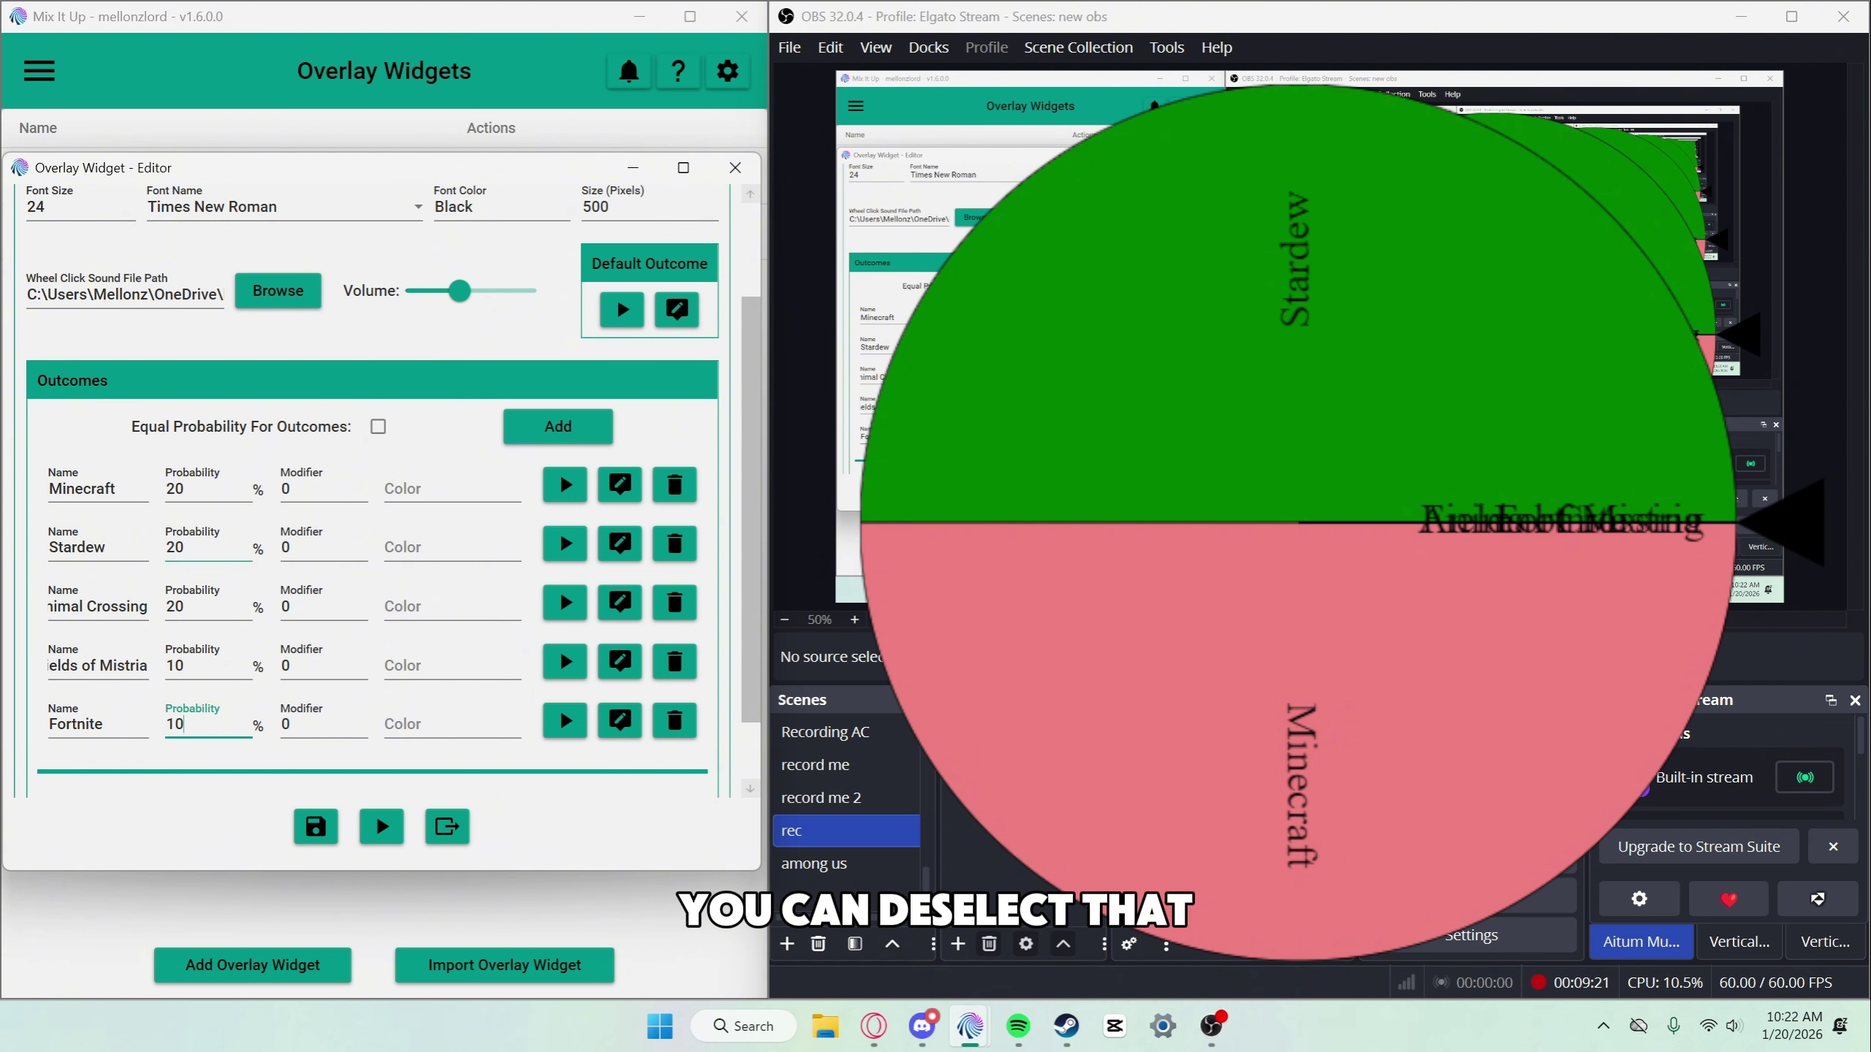
double_click(166, 548)
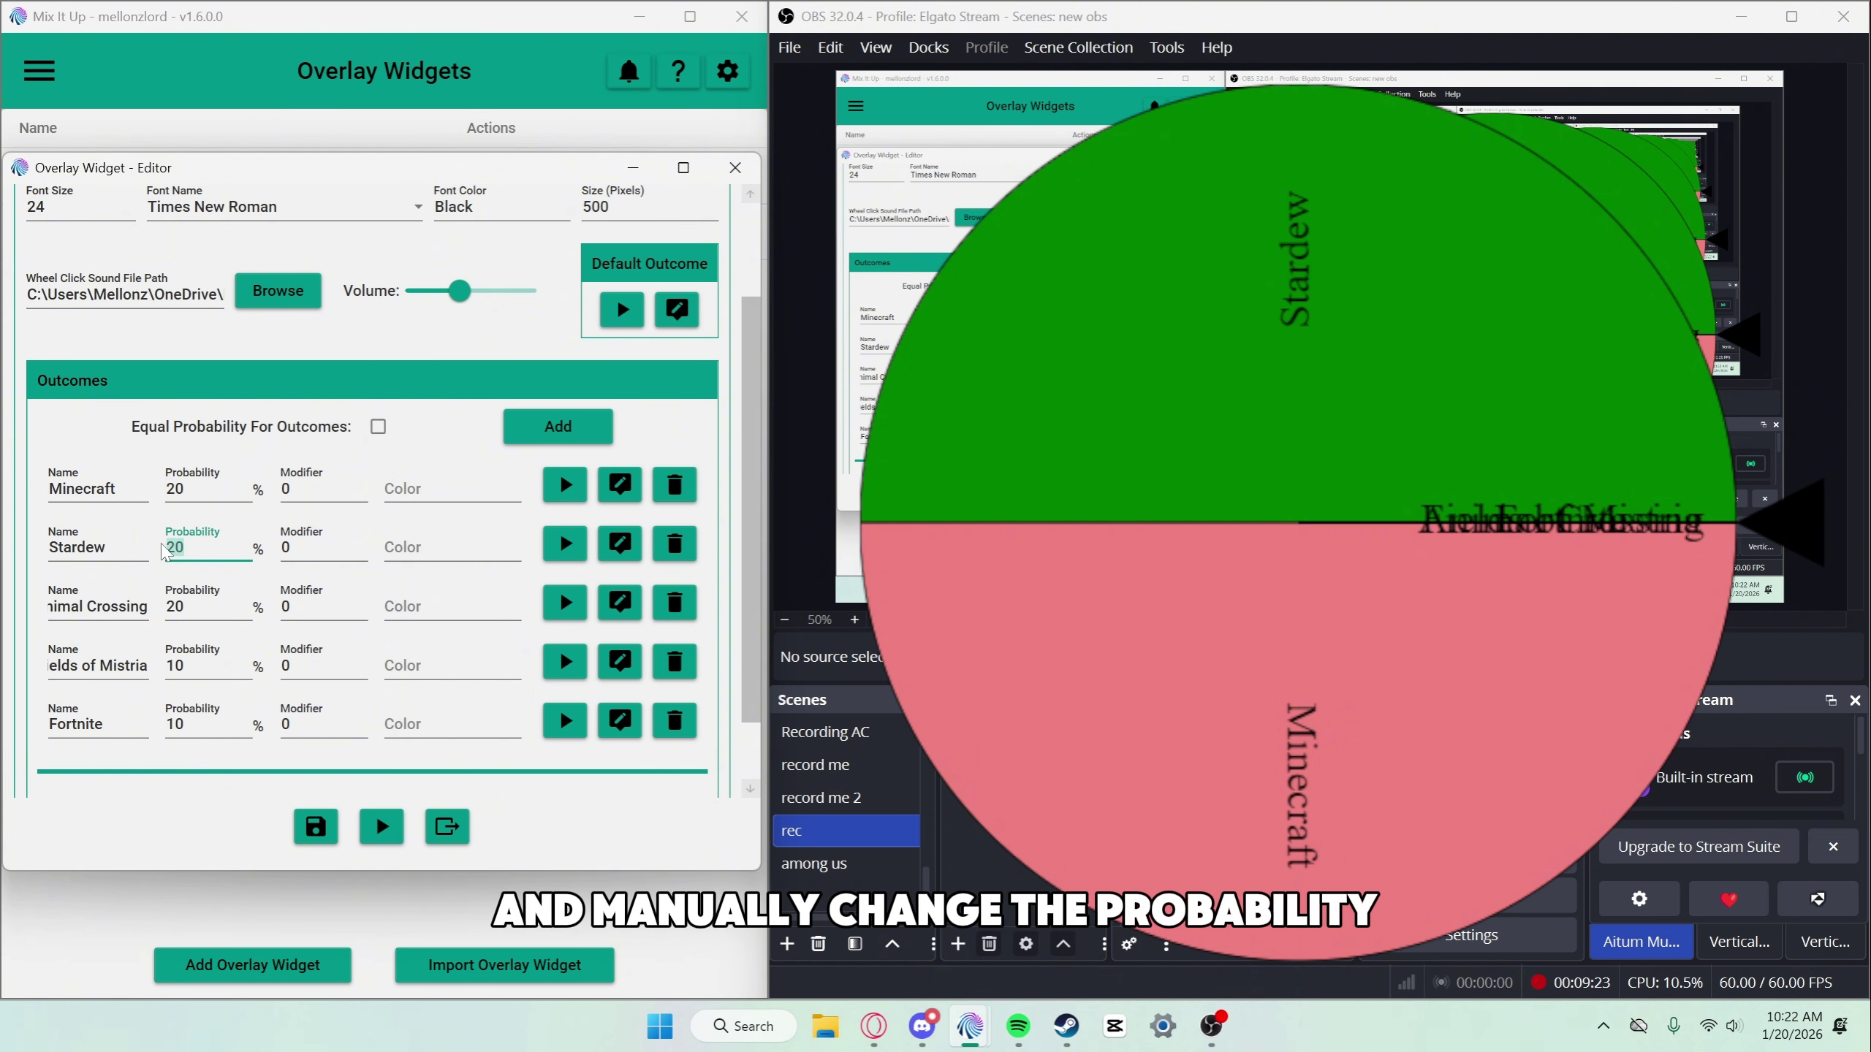
double_click(175, 489)
text(30)
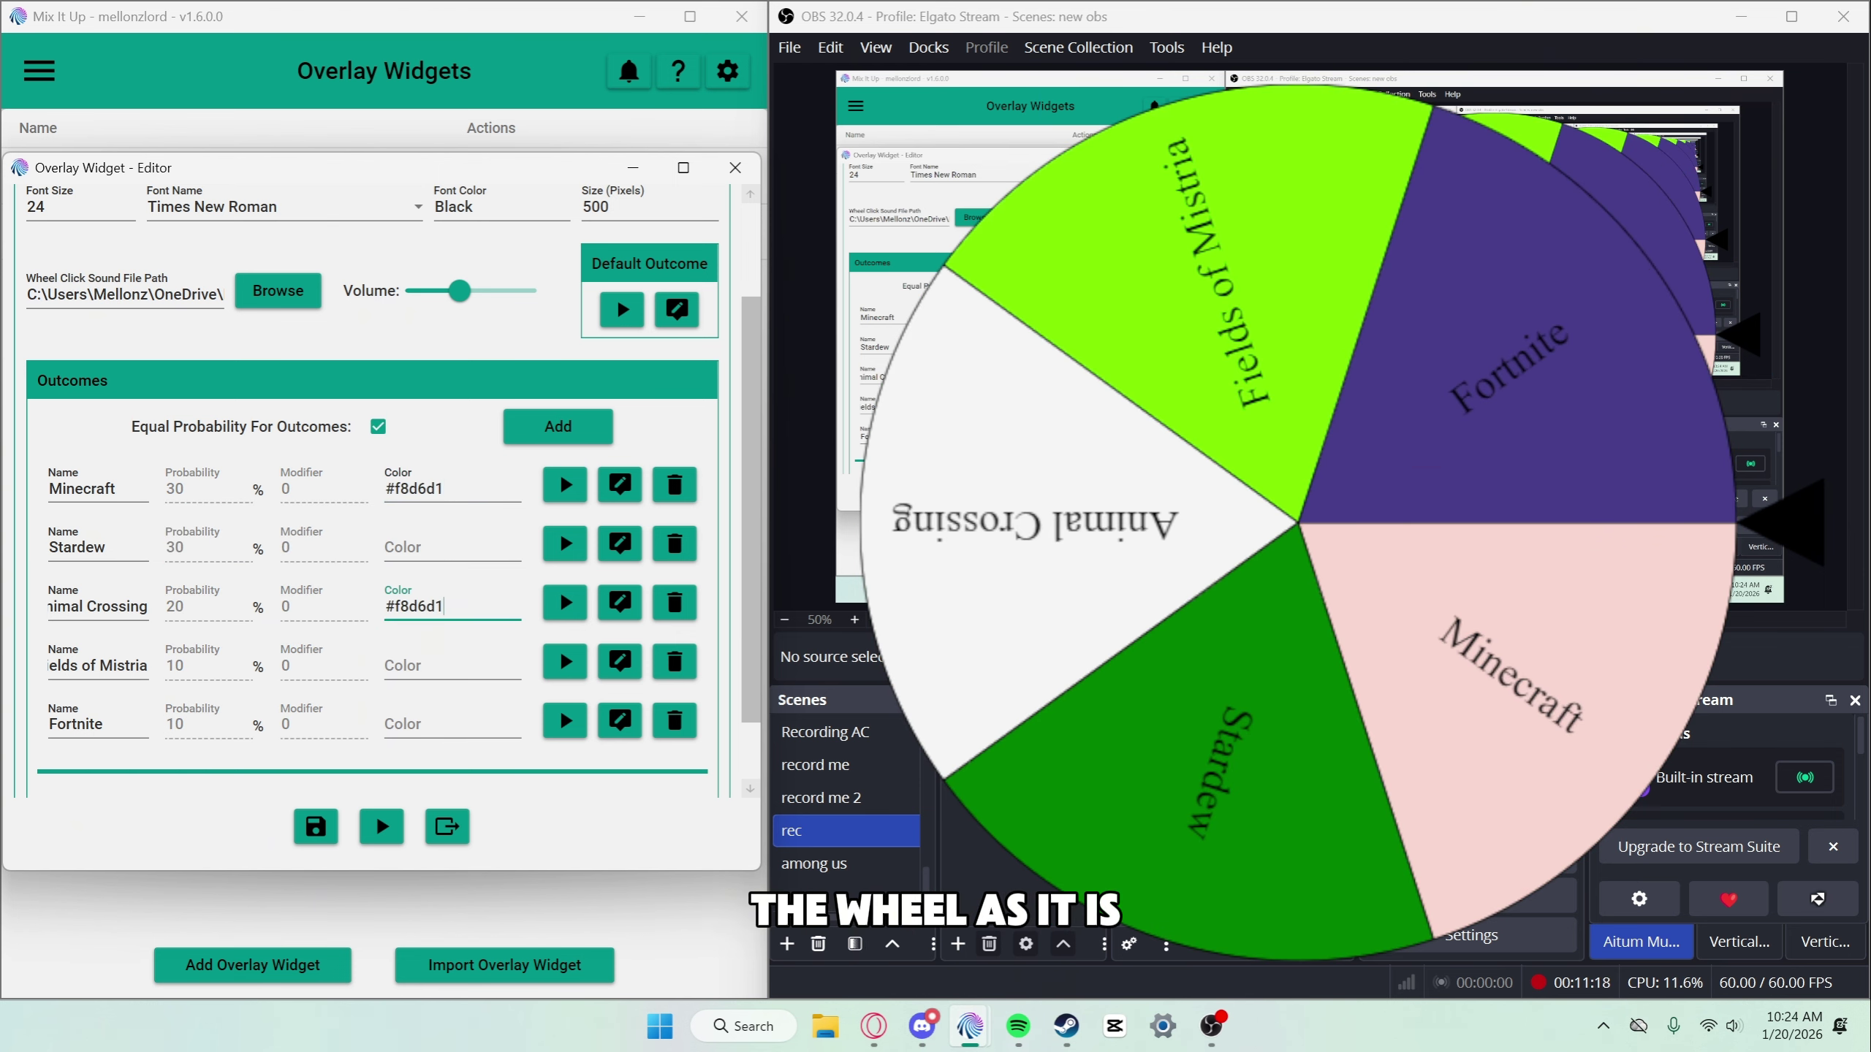
Step: Color the Fortnite outcome #f8d6d1 and the Stardew and Fields of Mistria outcomes #a8b59f
click(447, 724)
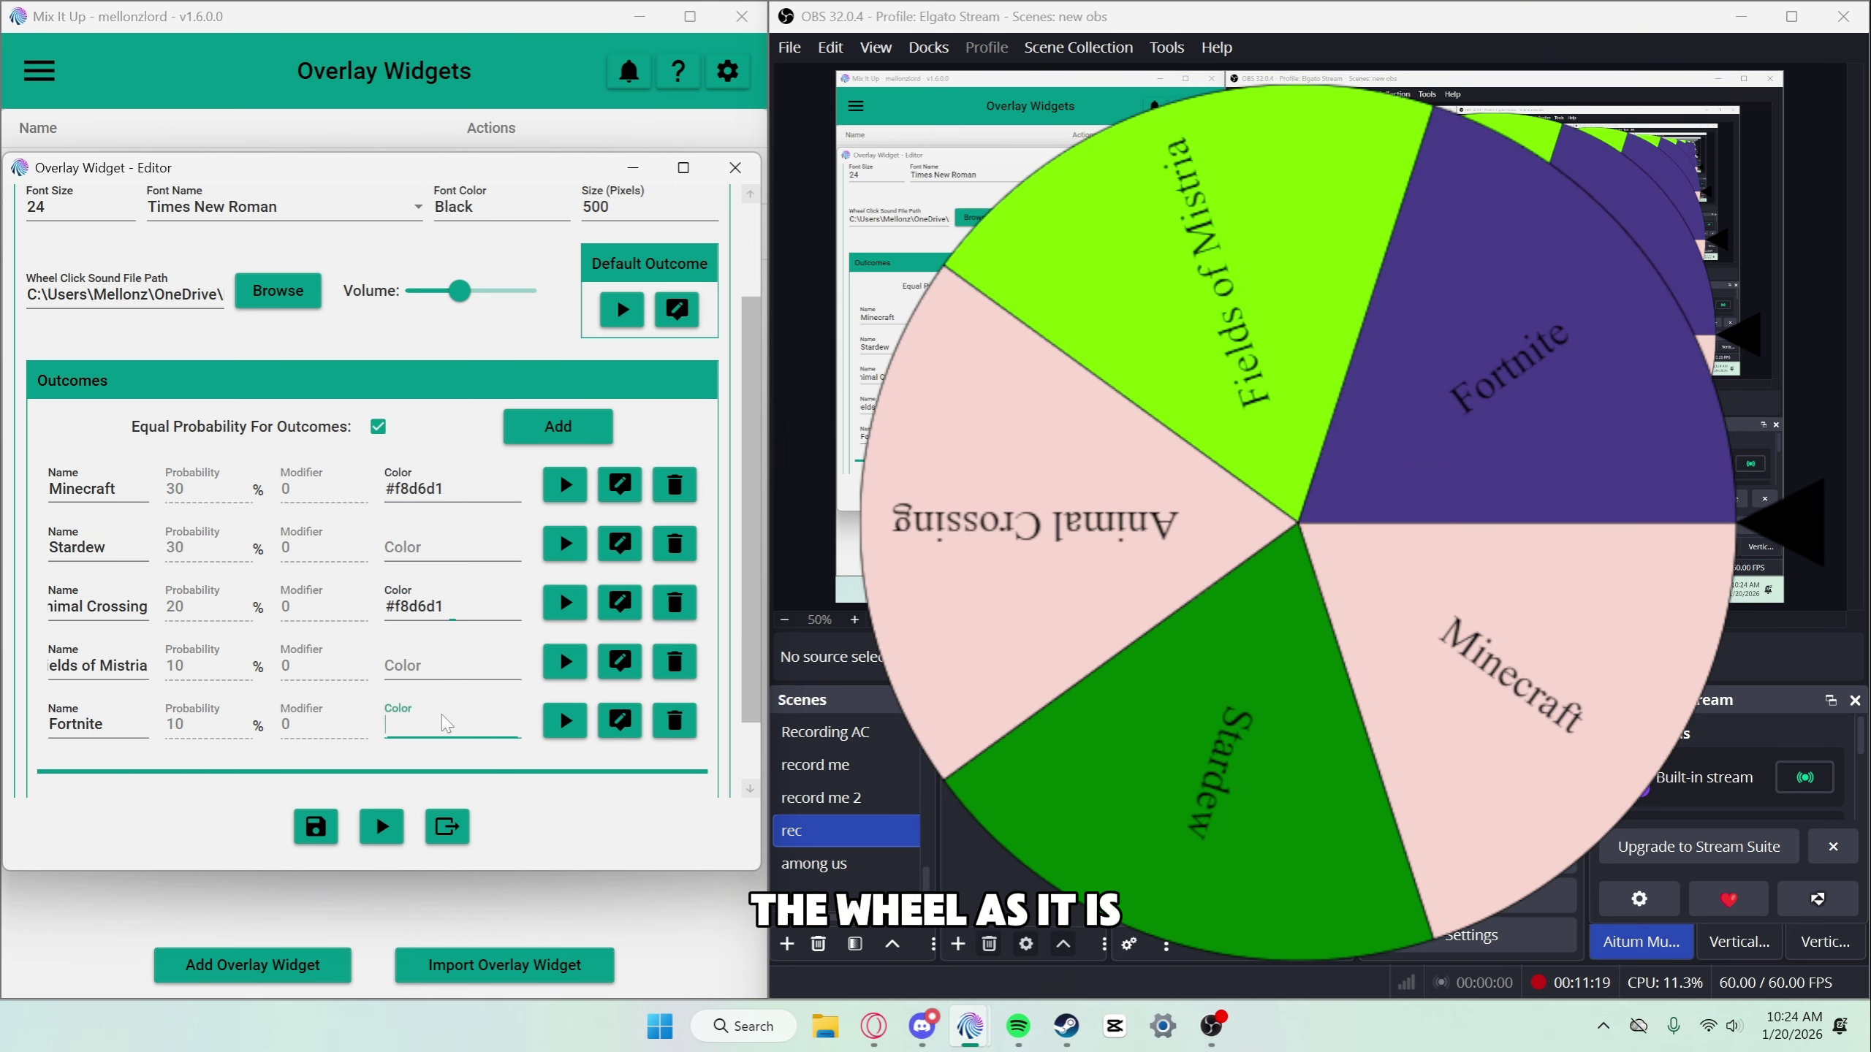
text(#f8d6d1)
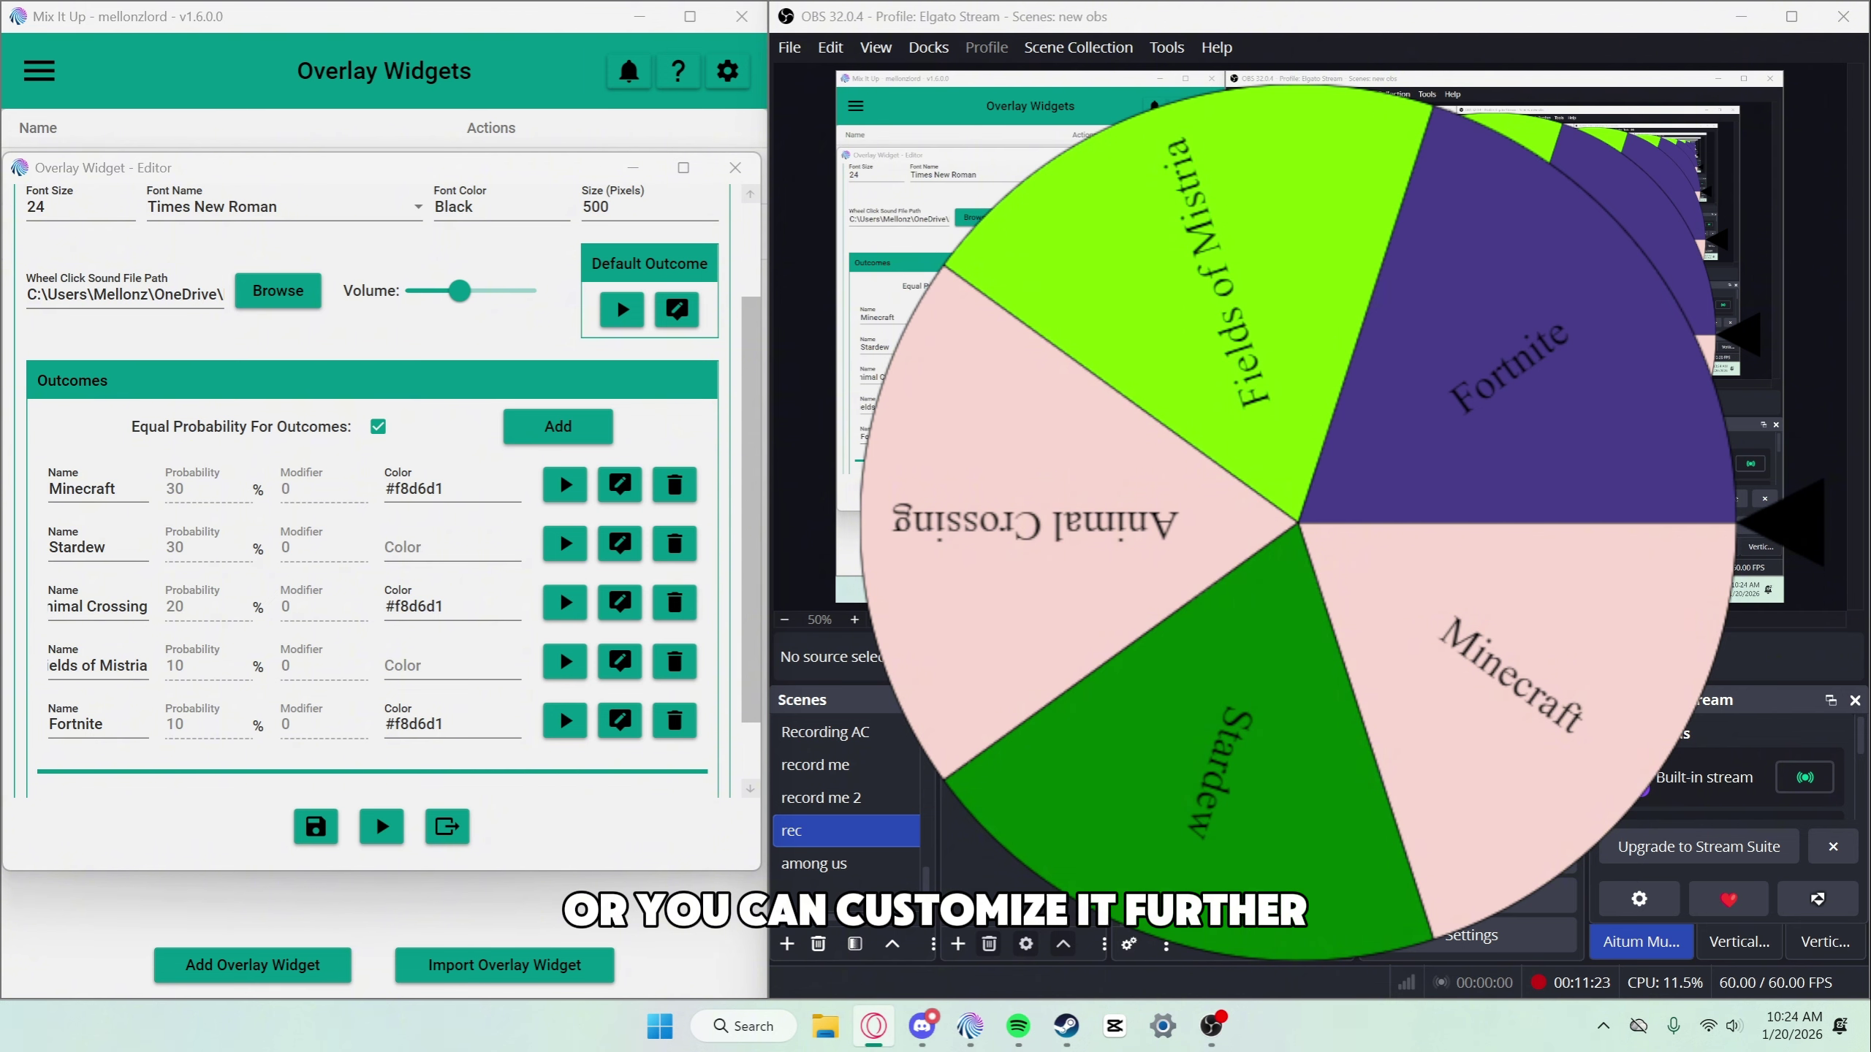
click(446, 547)
text(#a8b59f)
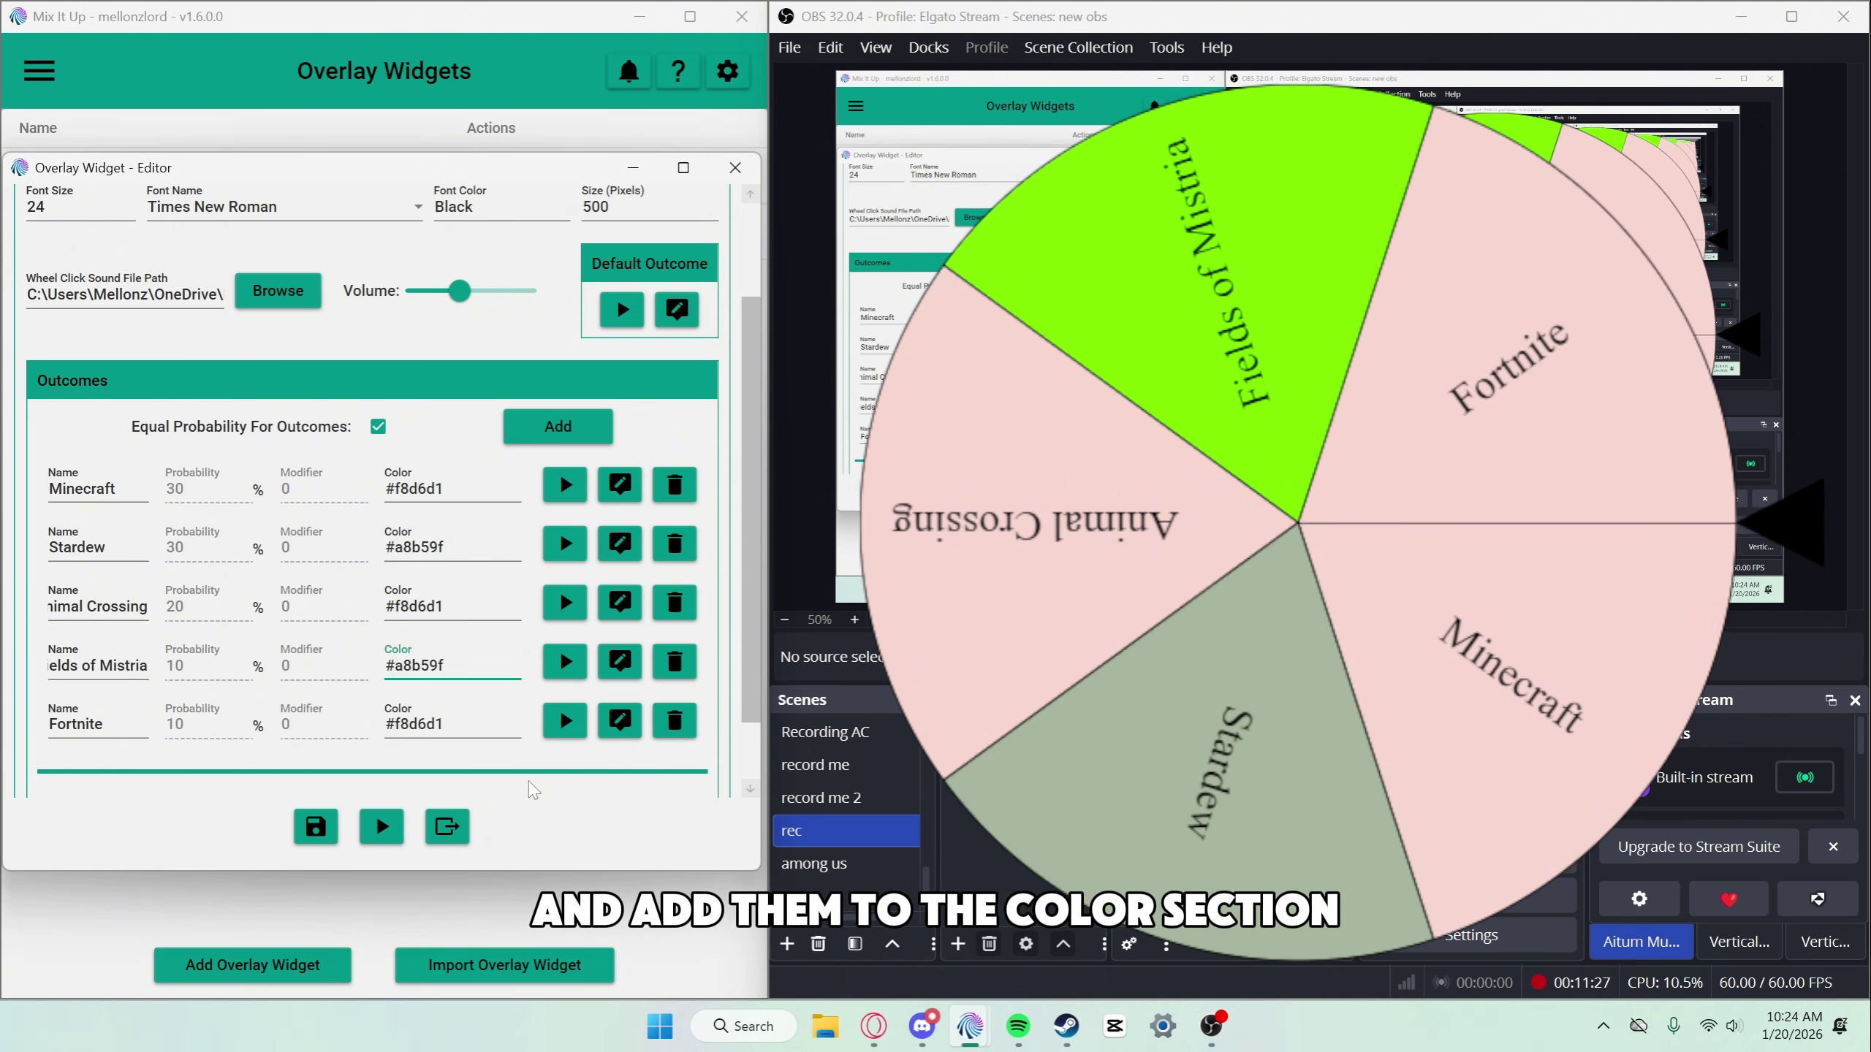
Step: Add a sixth outcome named Palia with the color #a8b59f
click(558, 426)
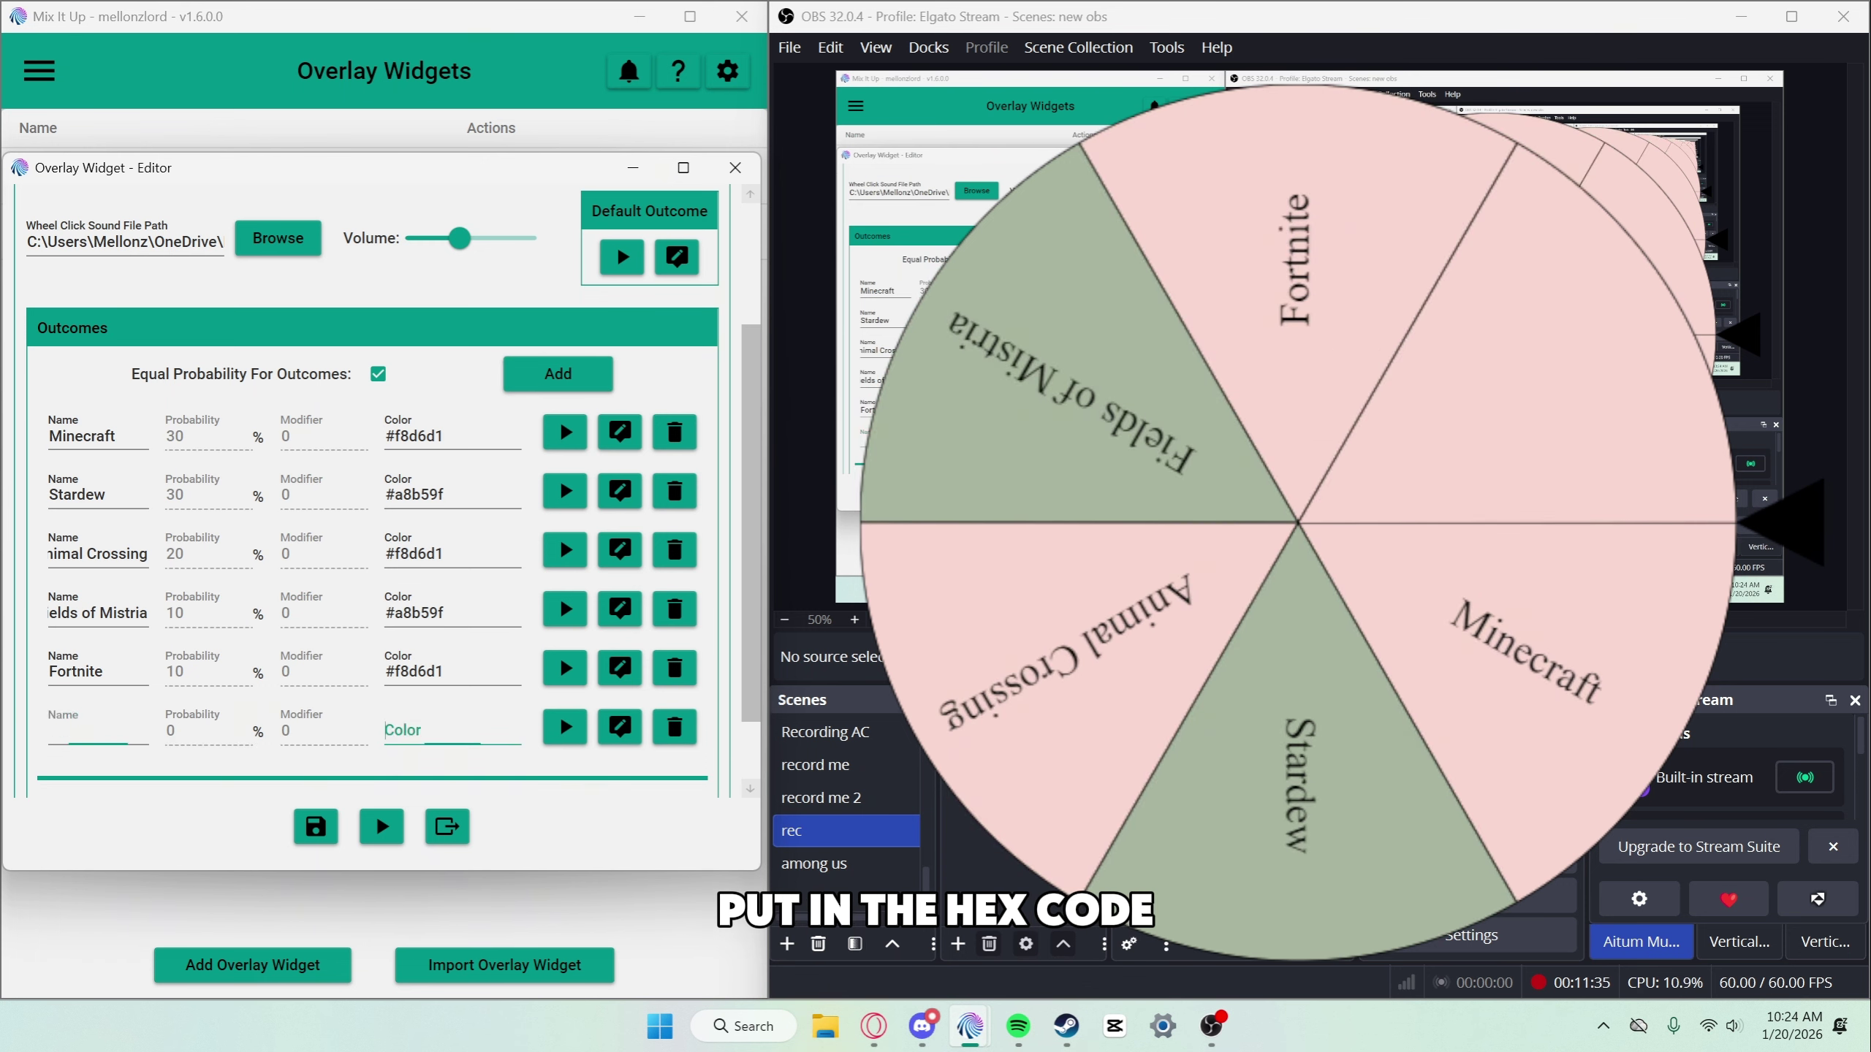
text(#a8b59f)
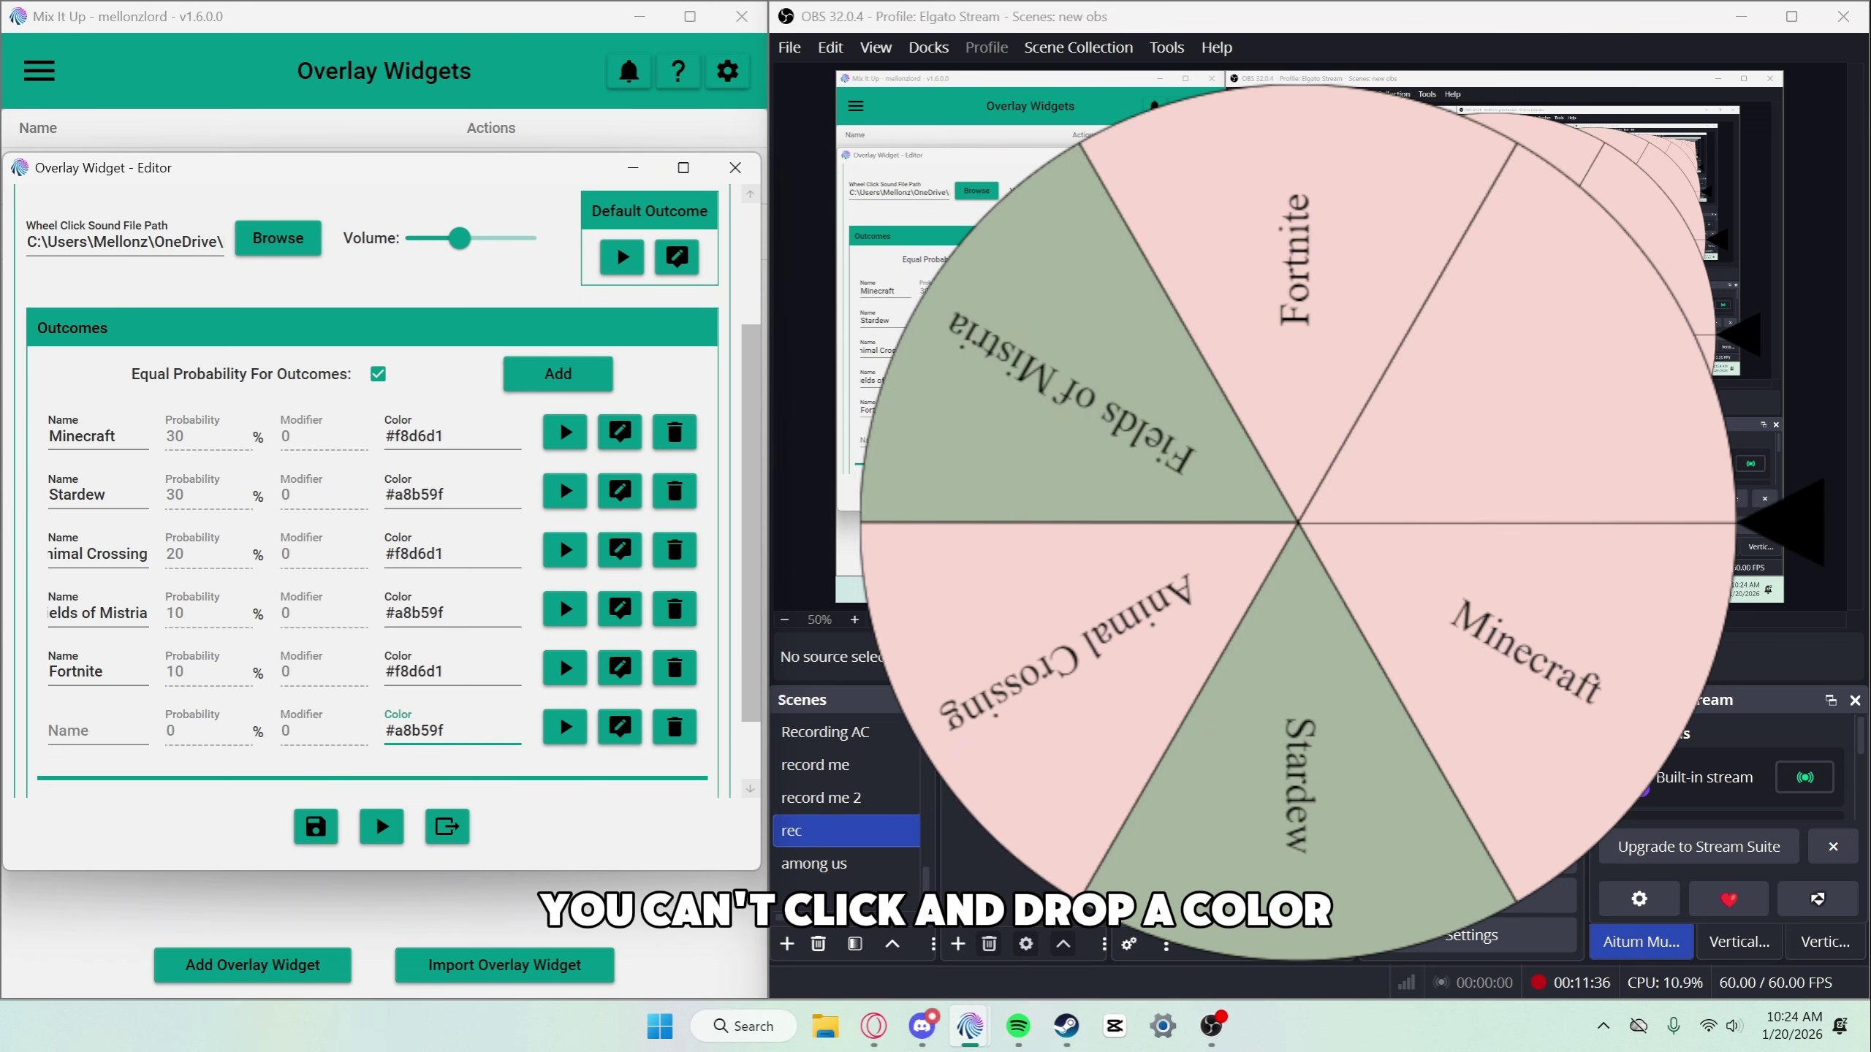
click(96, 731)
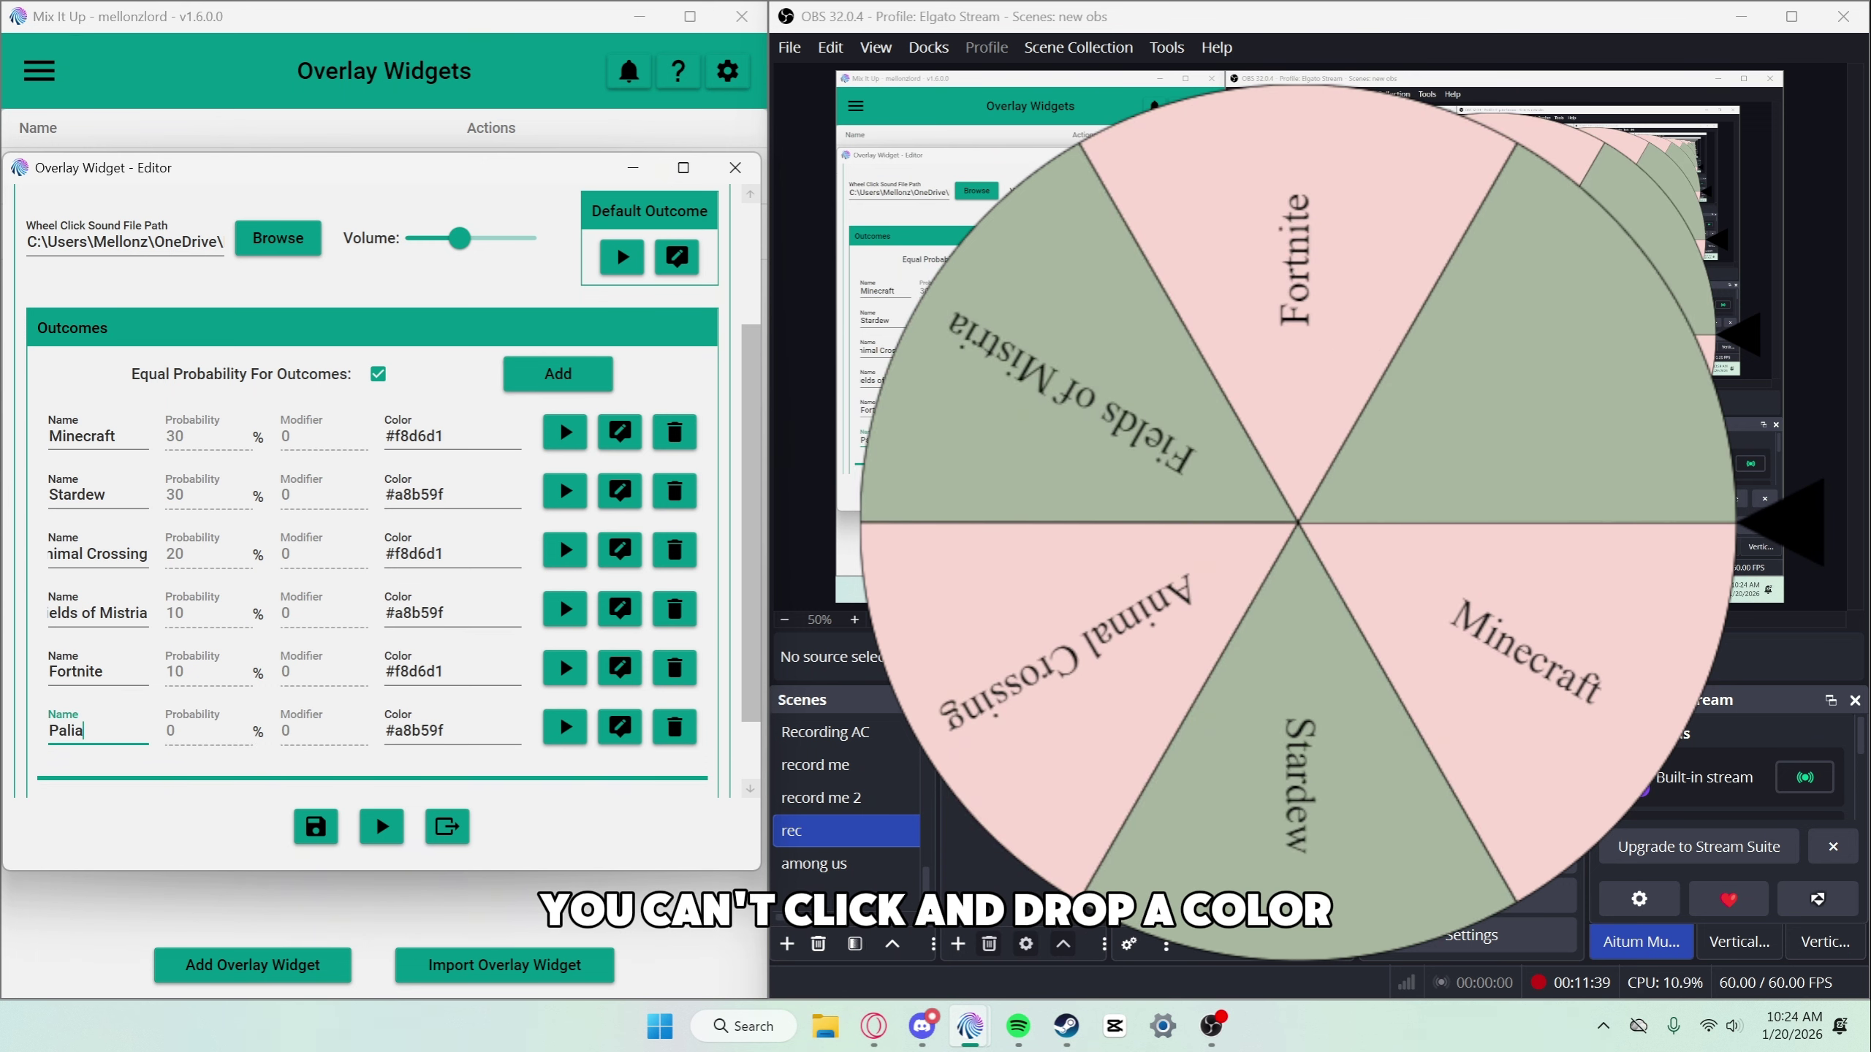
key(Tab)
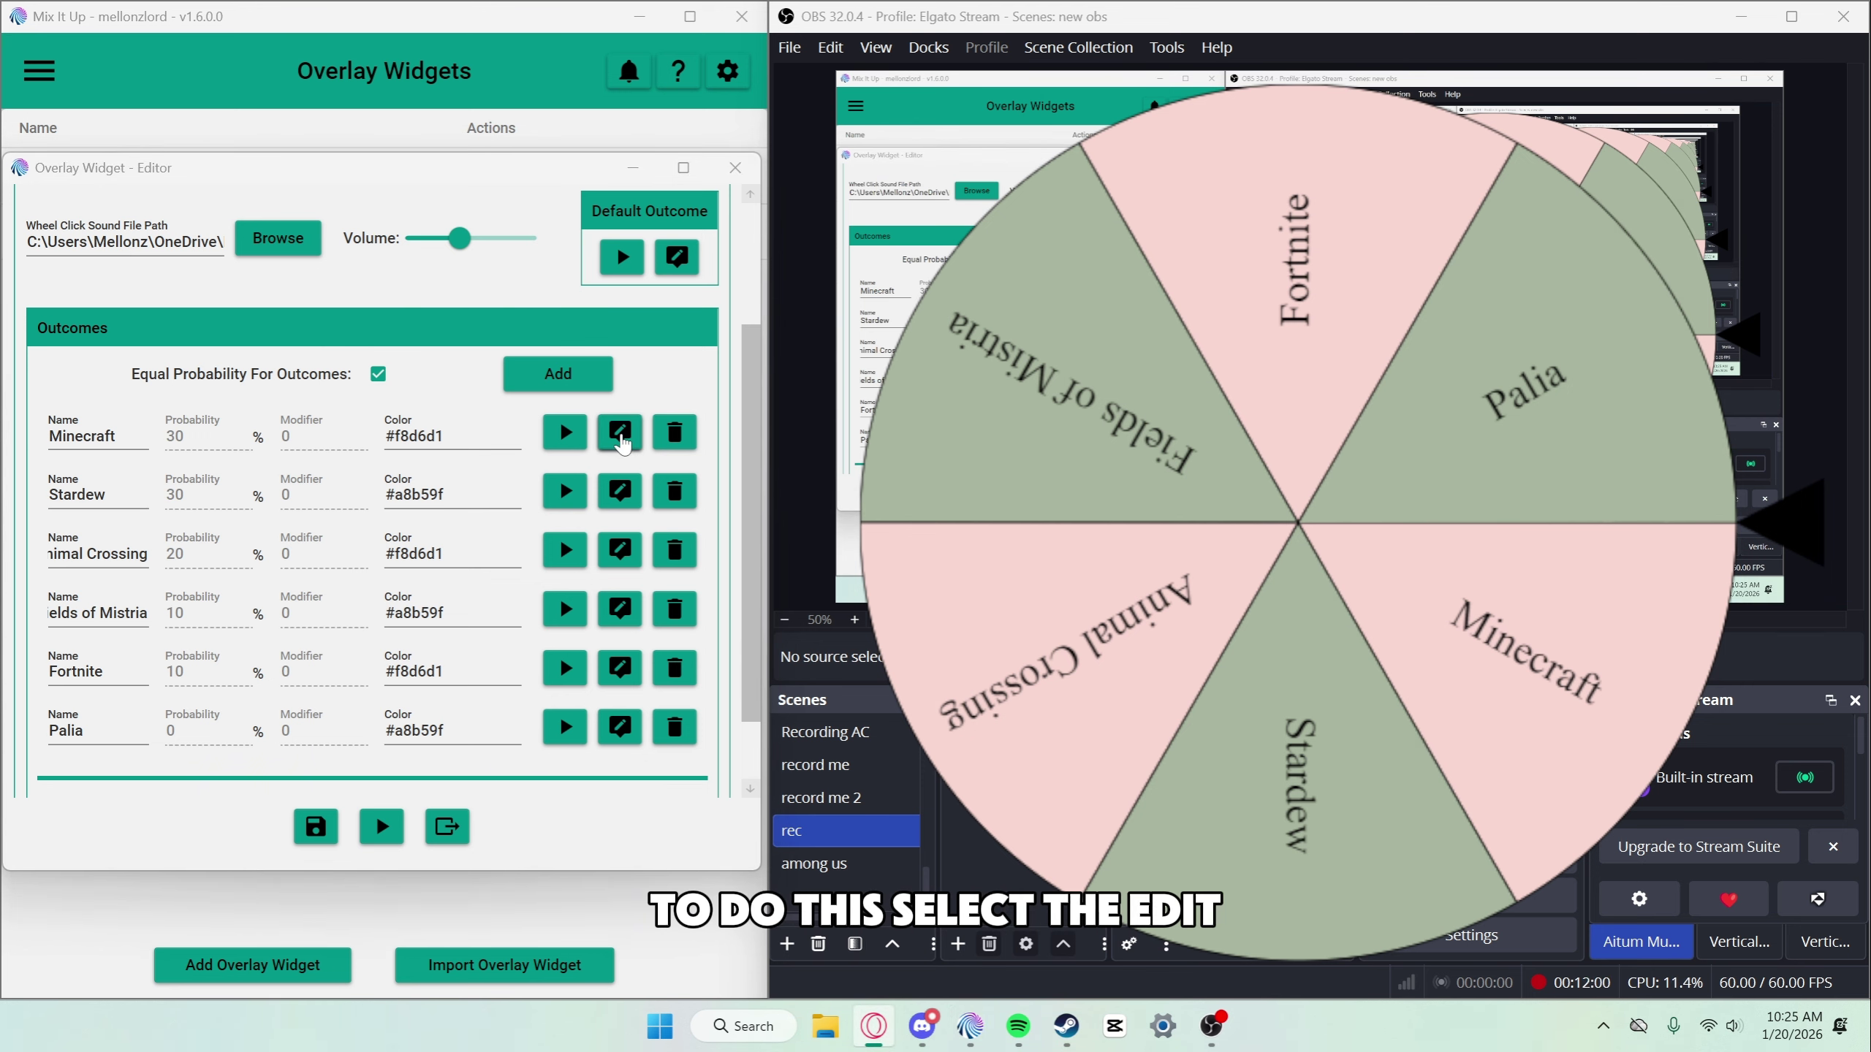
Step: Add an Overlay (Images & Videos) action with a 3-second duration to the Minecraft outcome's command
click(621, 438)
click(262, 820)
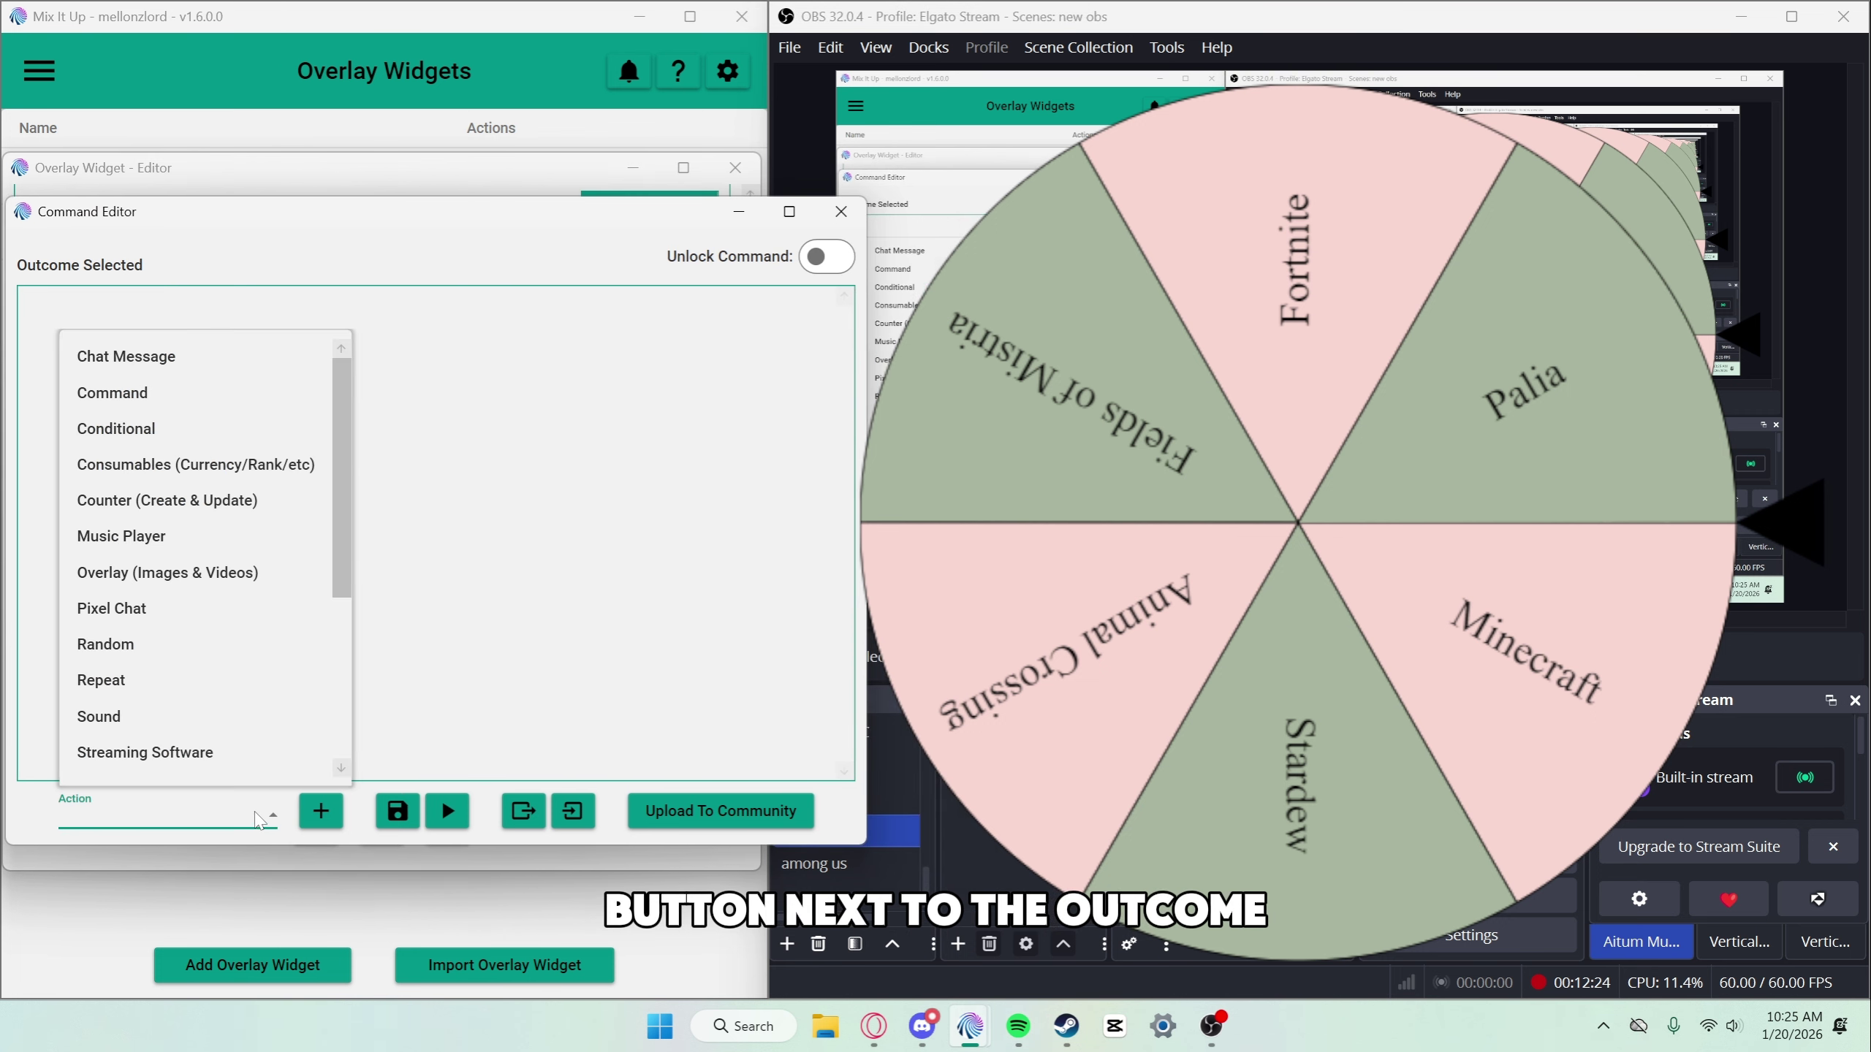
scroll(267, 493, down, 2)
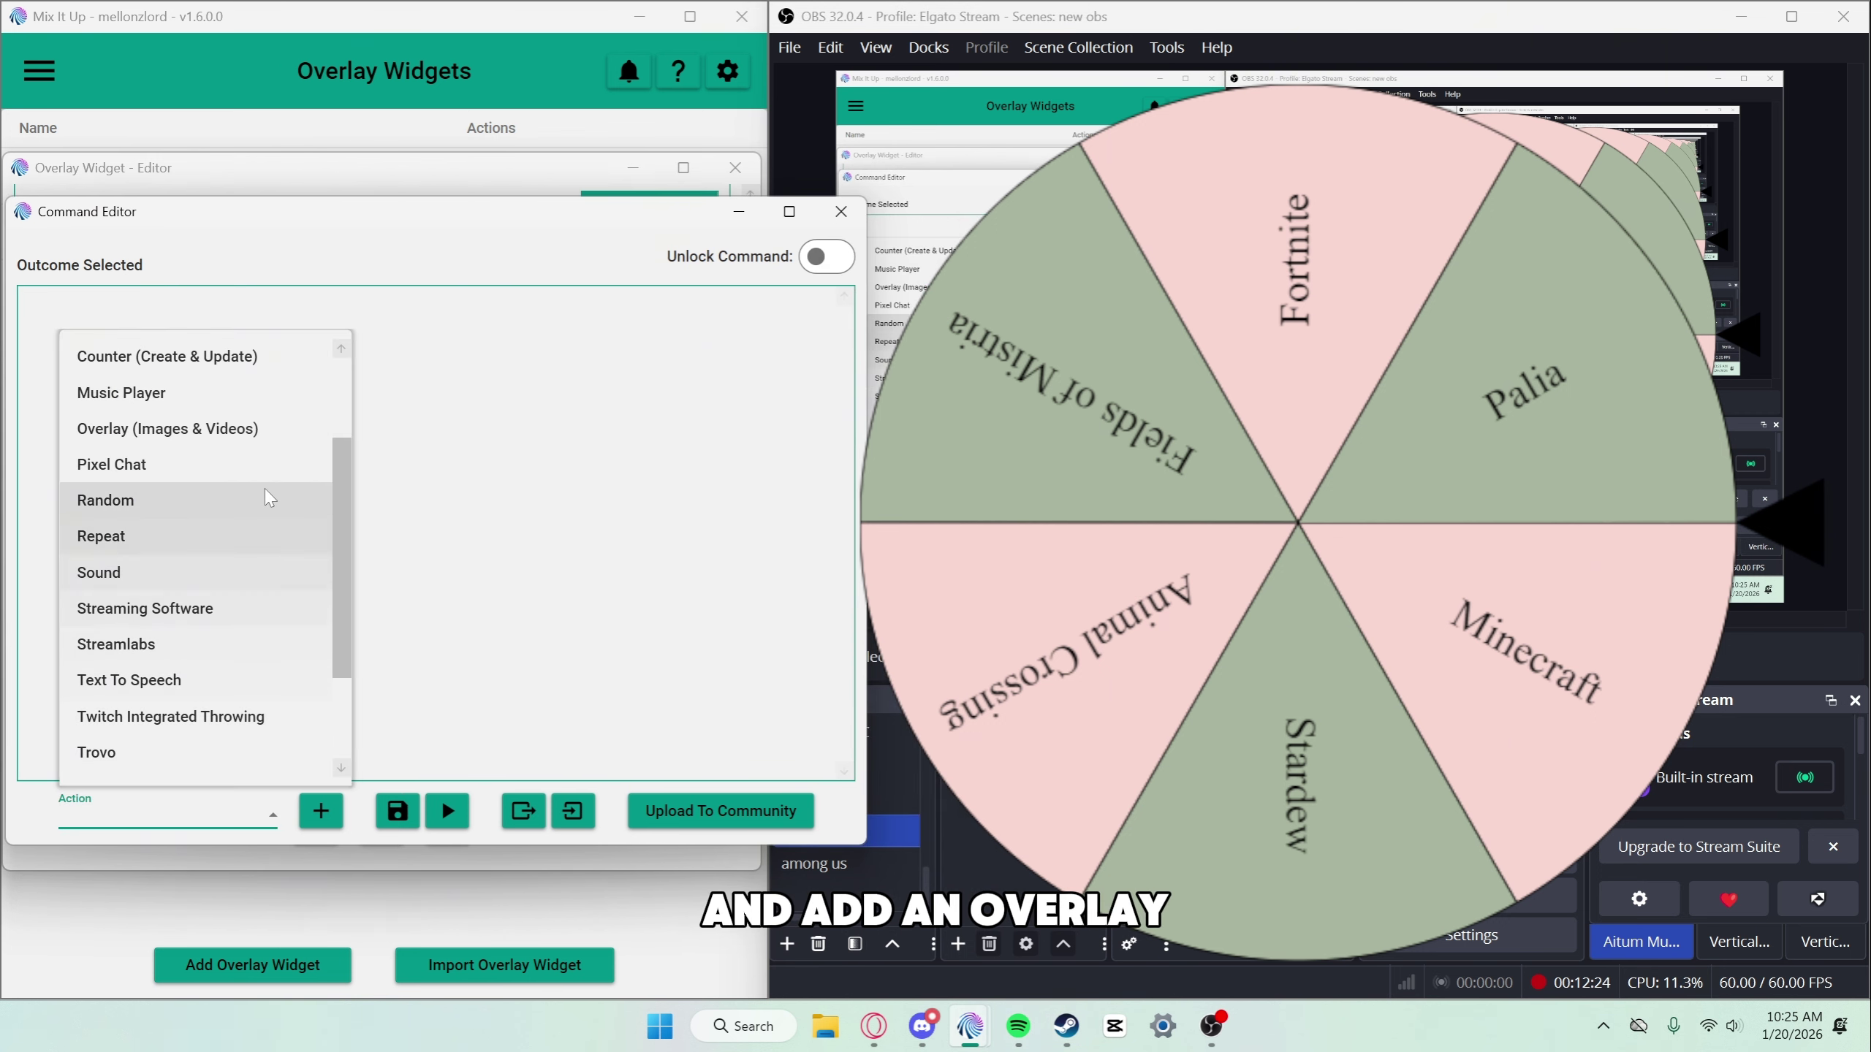
click(198, 439)
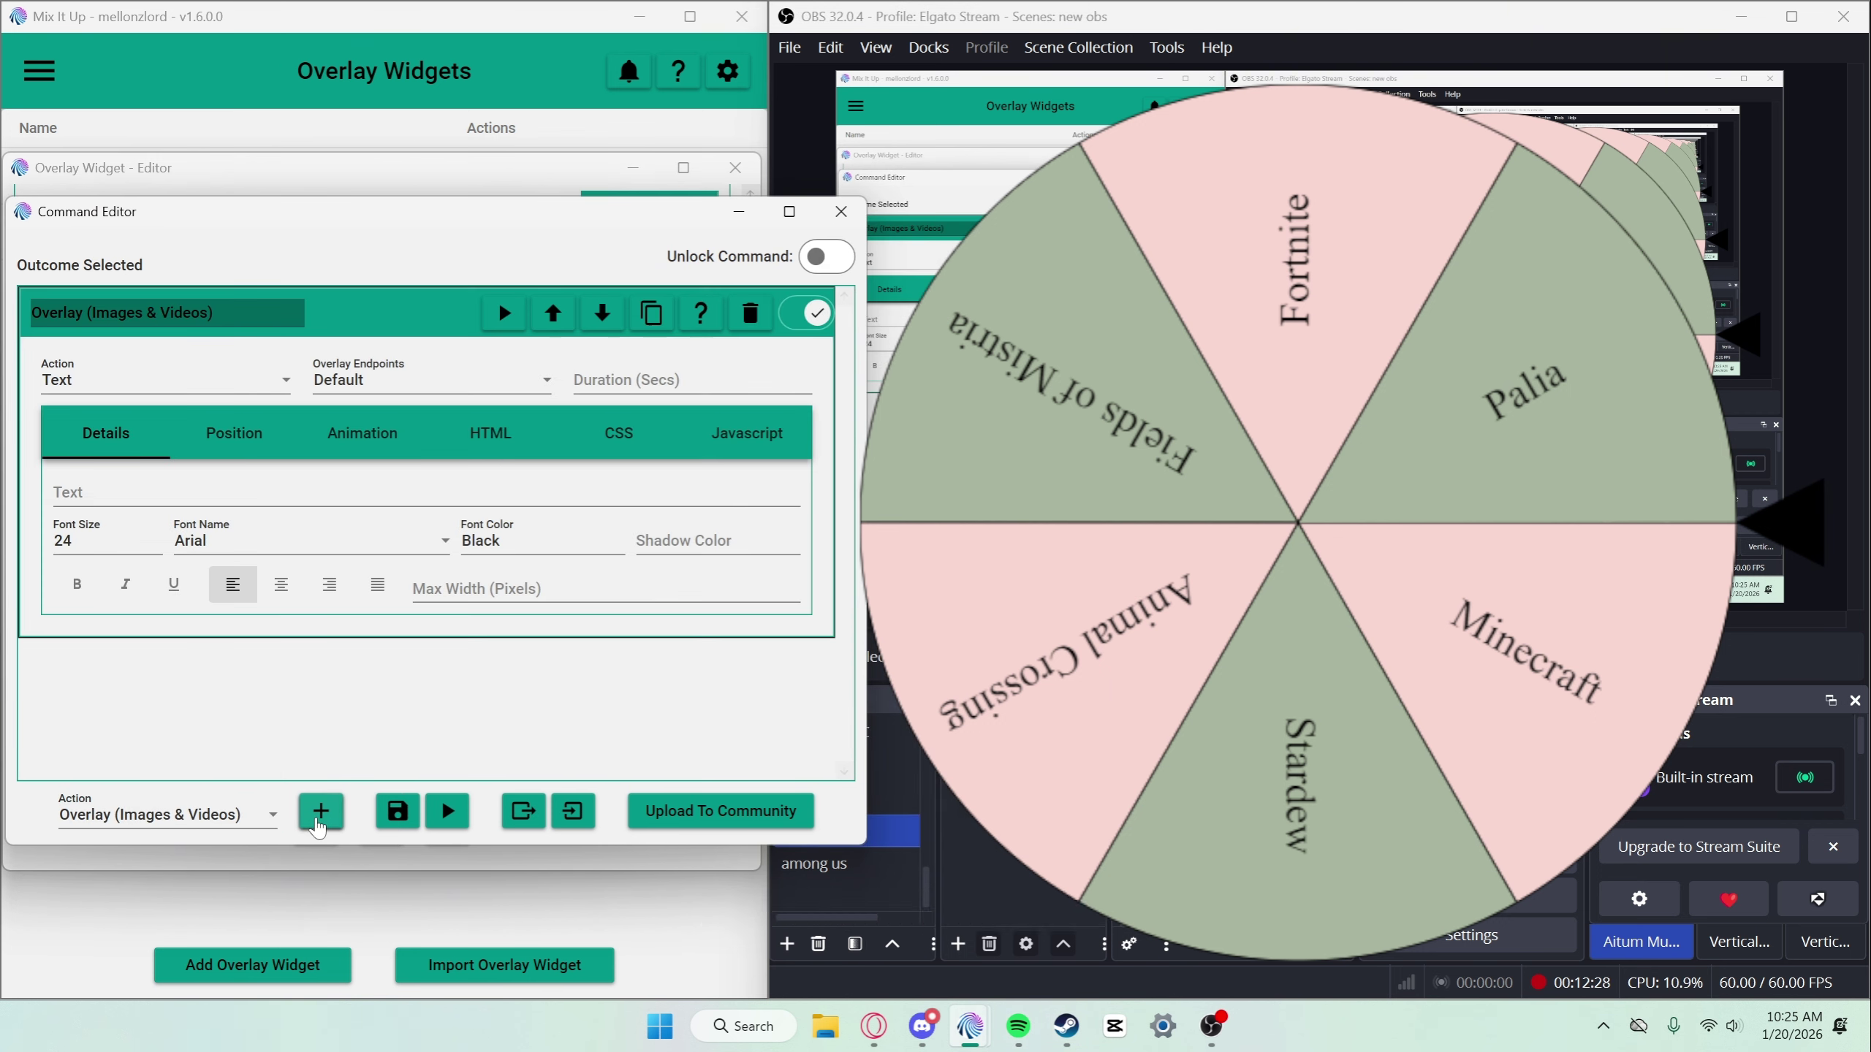
Step: Make the overlay action show MC Circle.png as an image 200 by 200 pixels and test the command
click(258, 383)
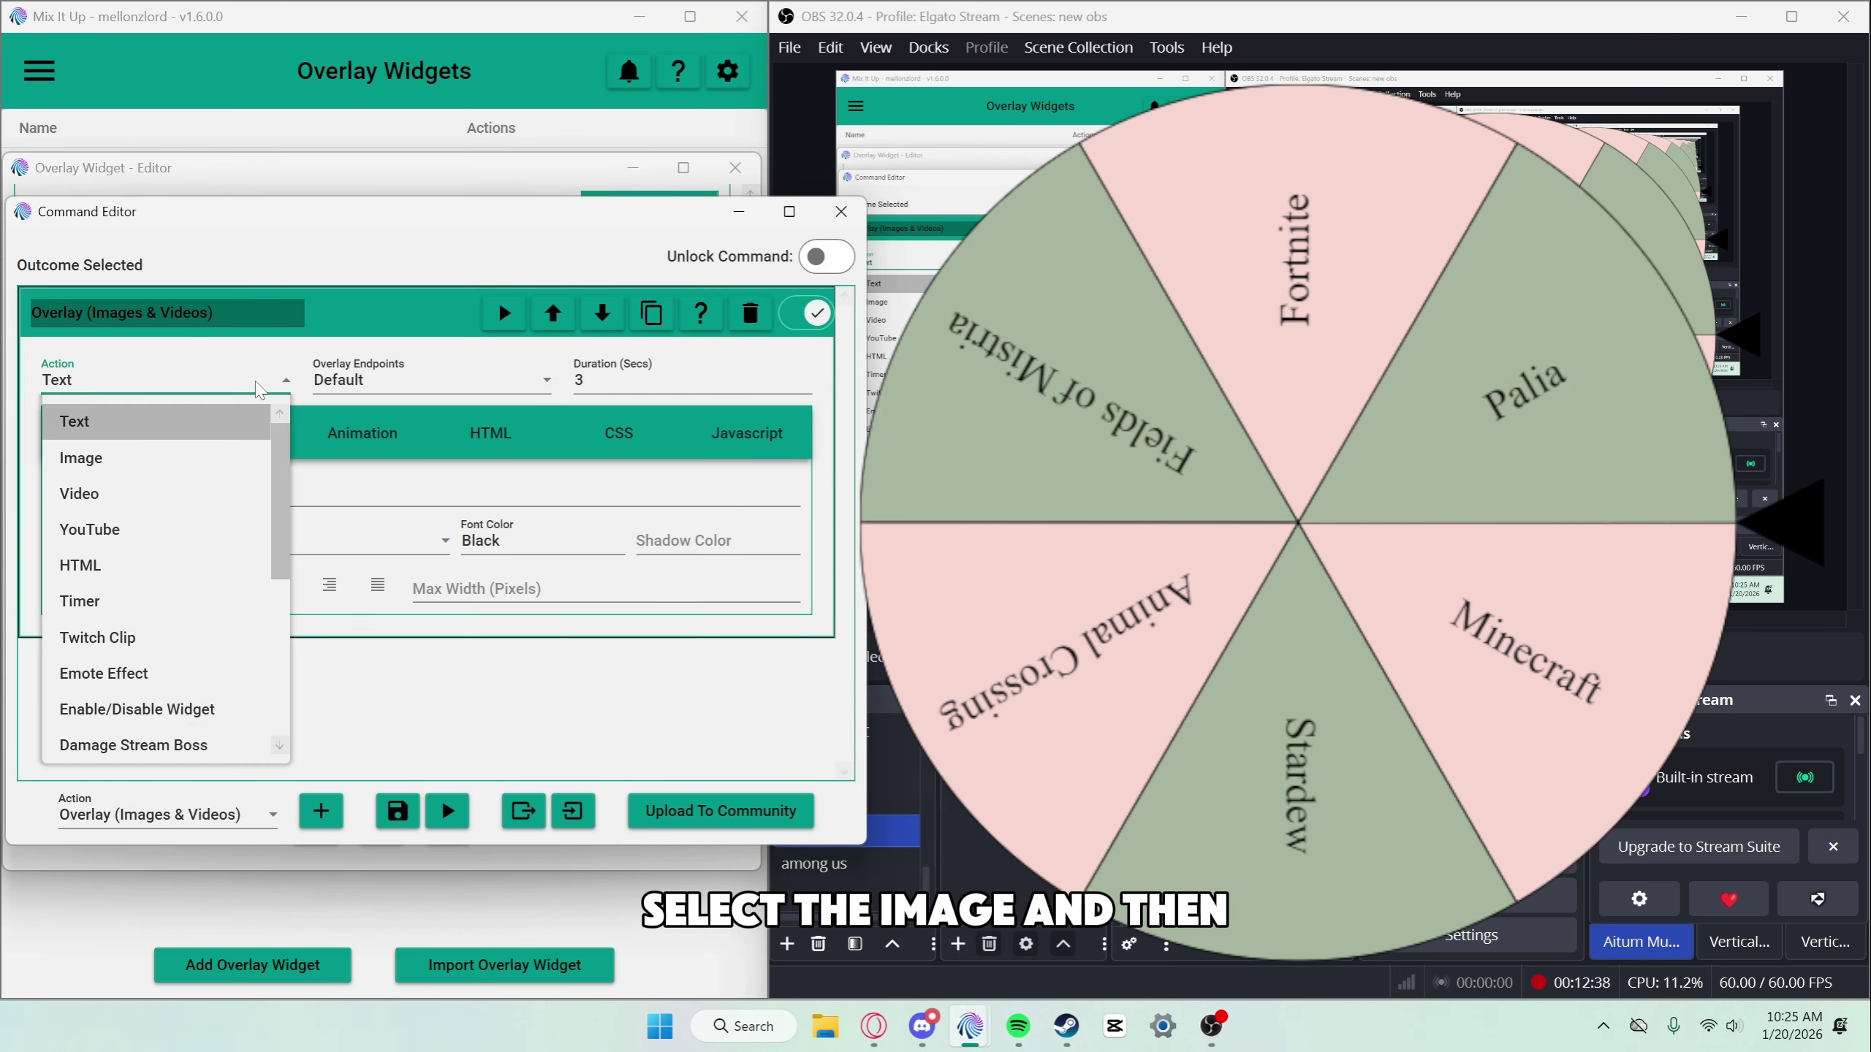
click(210, 470)
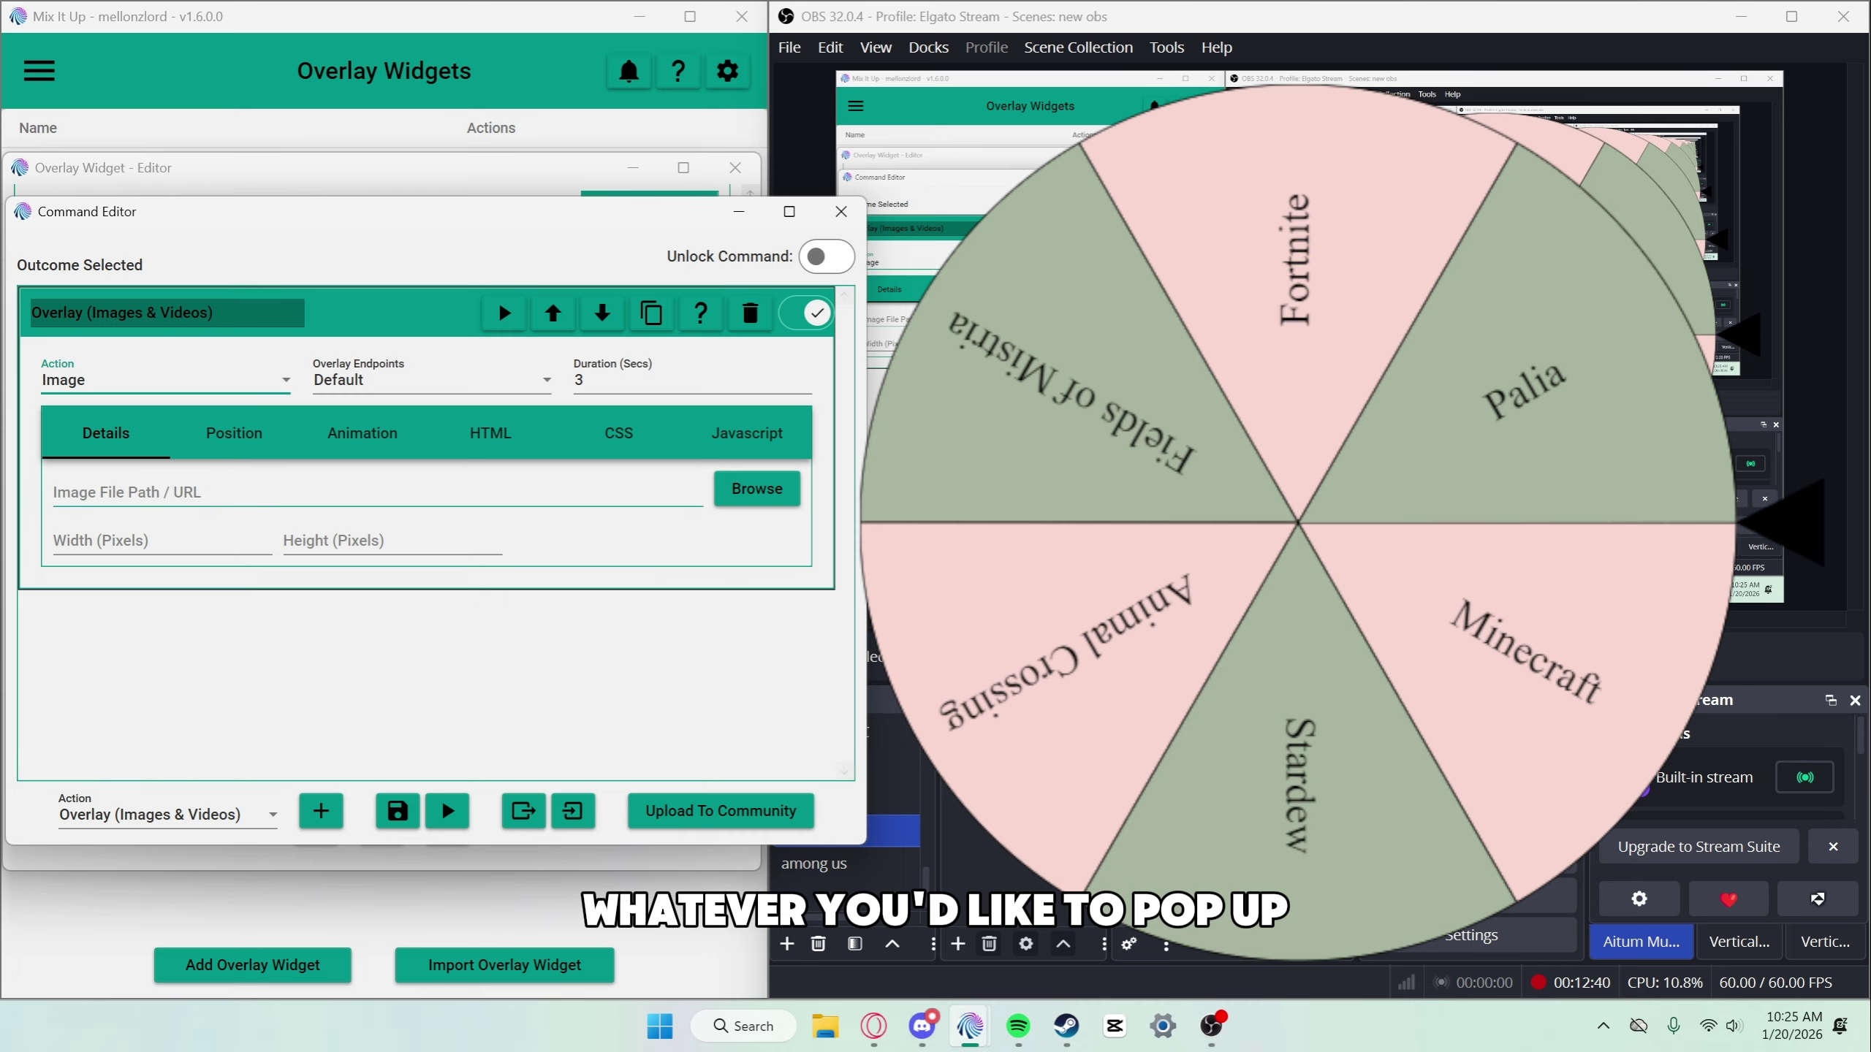
click(756, 489)
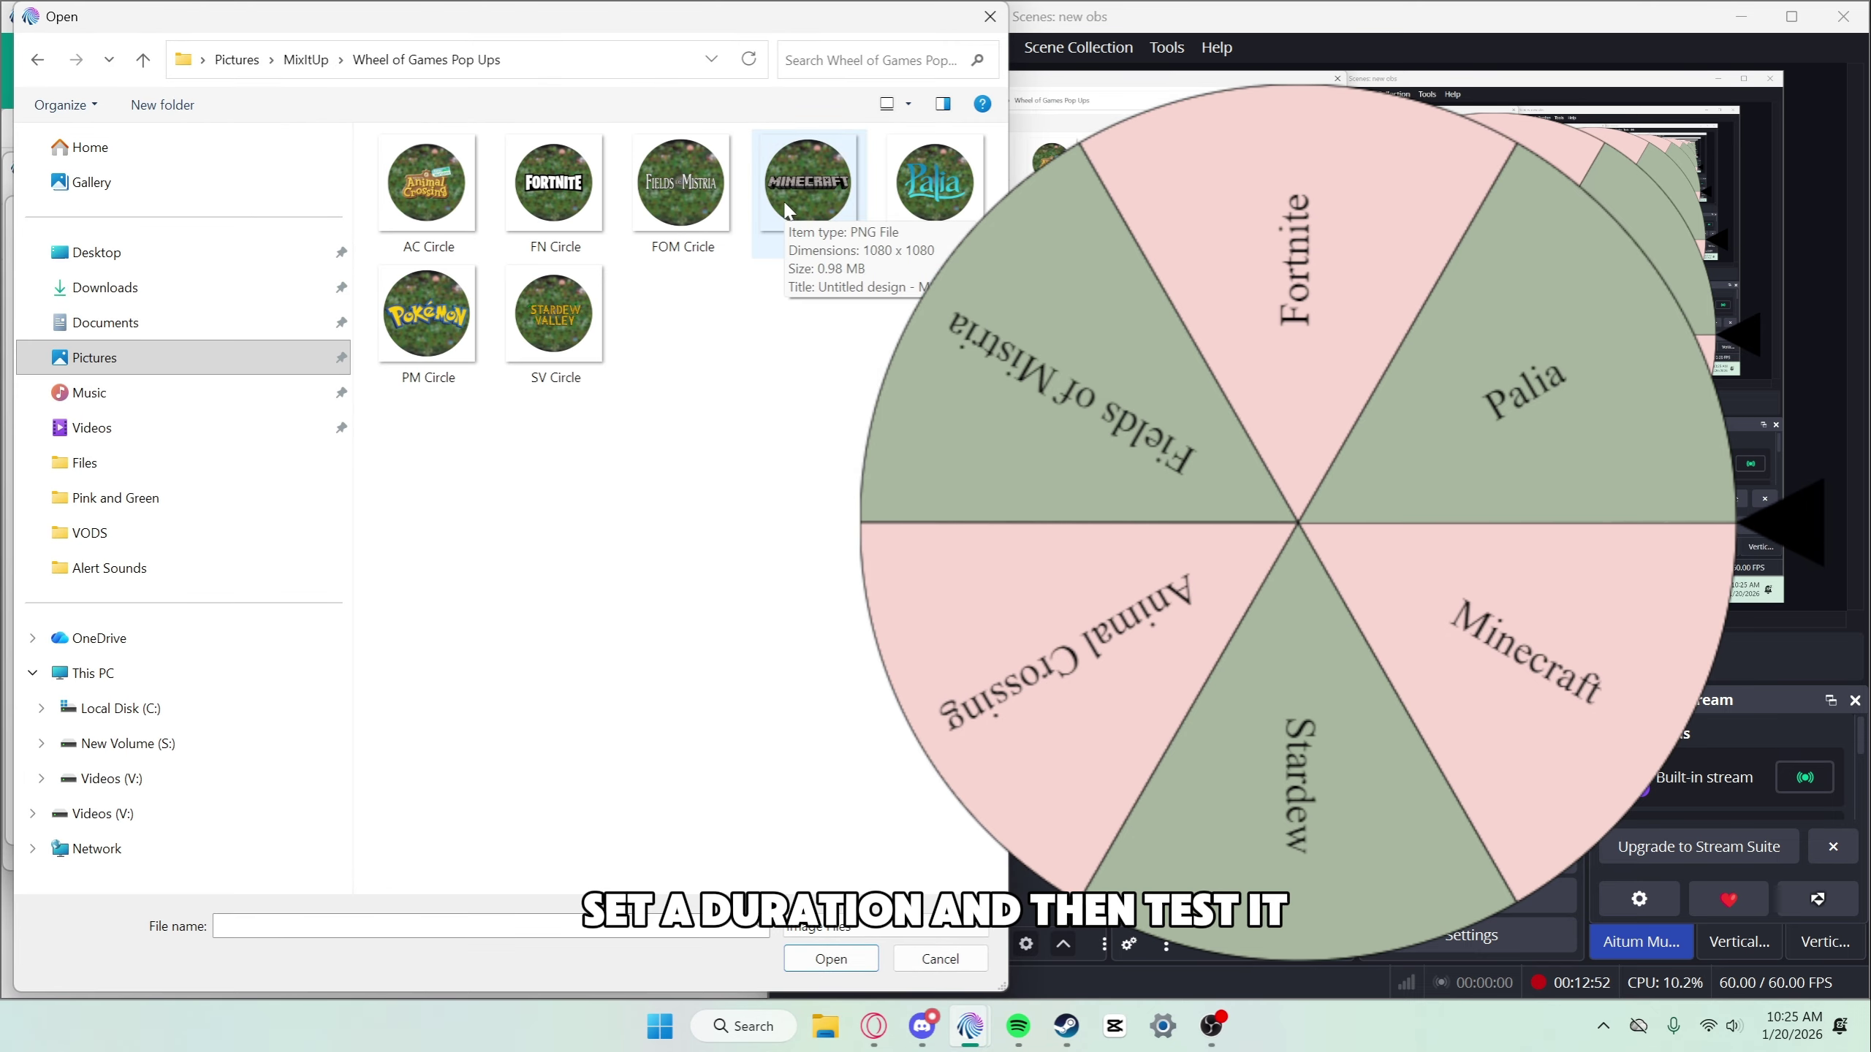
double_click(806, 177)
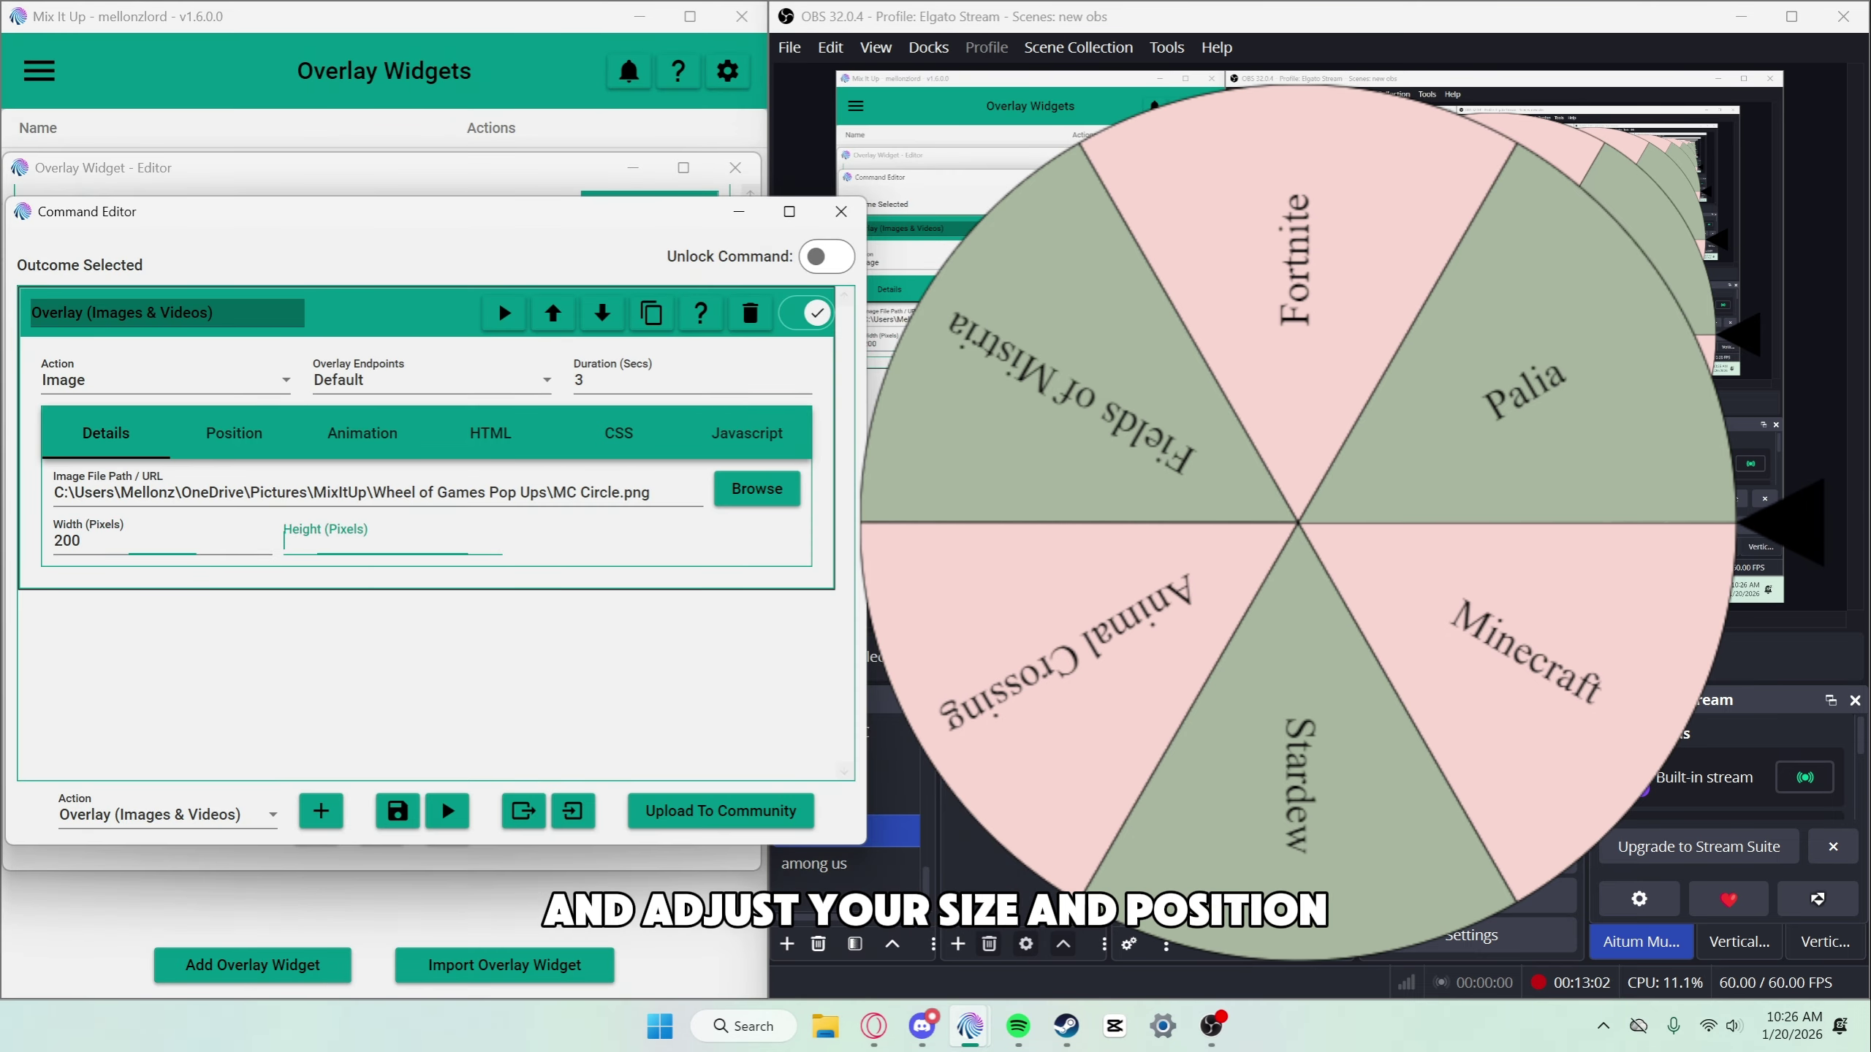
text(200)
click(442, 810)
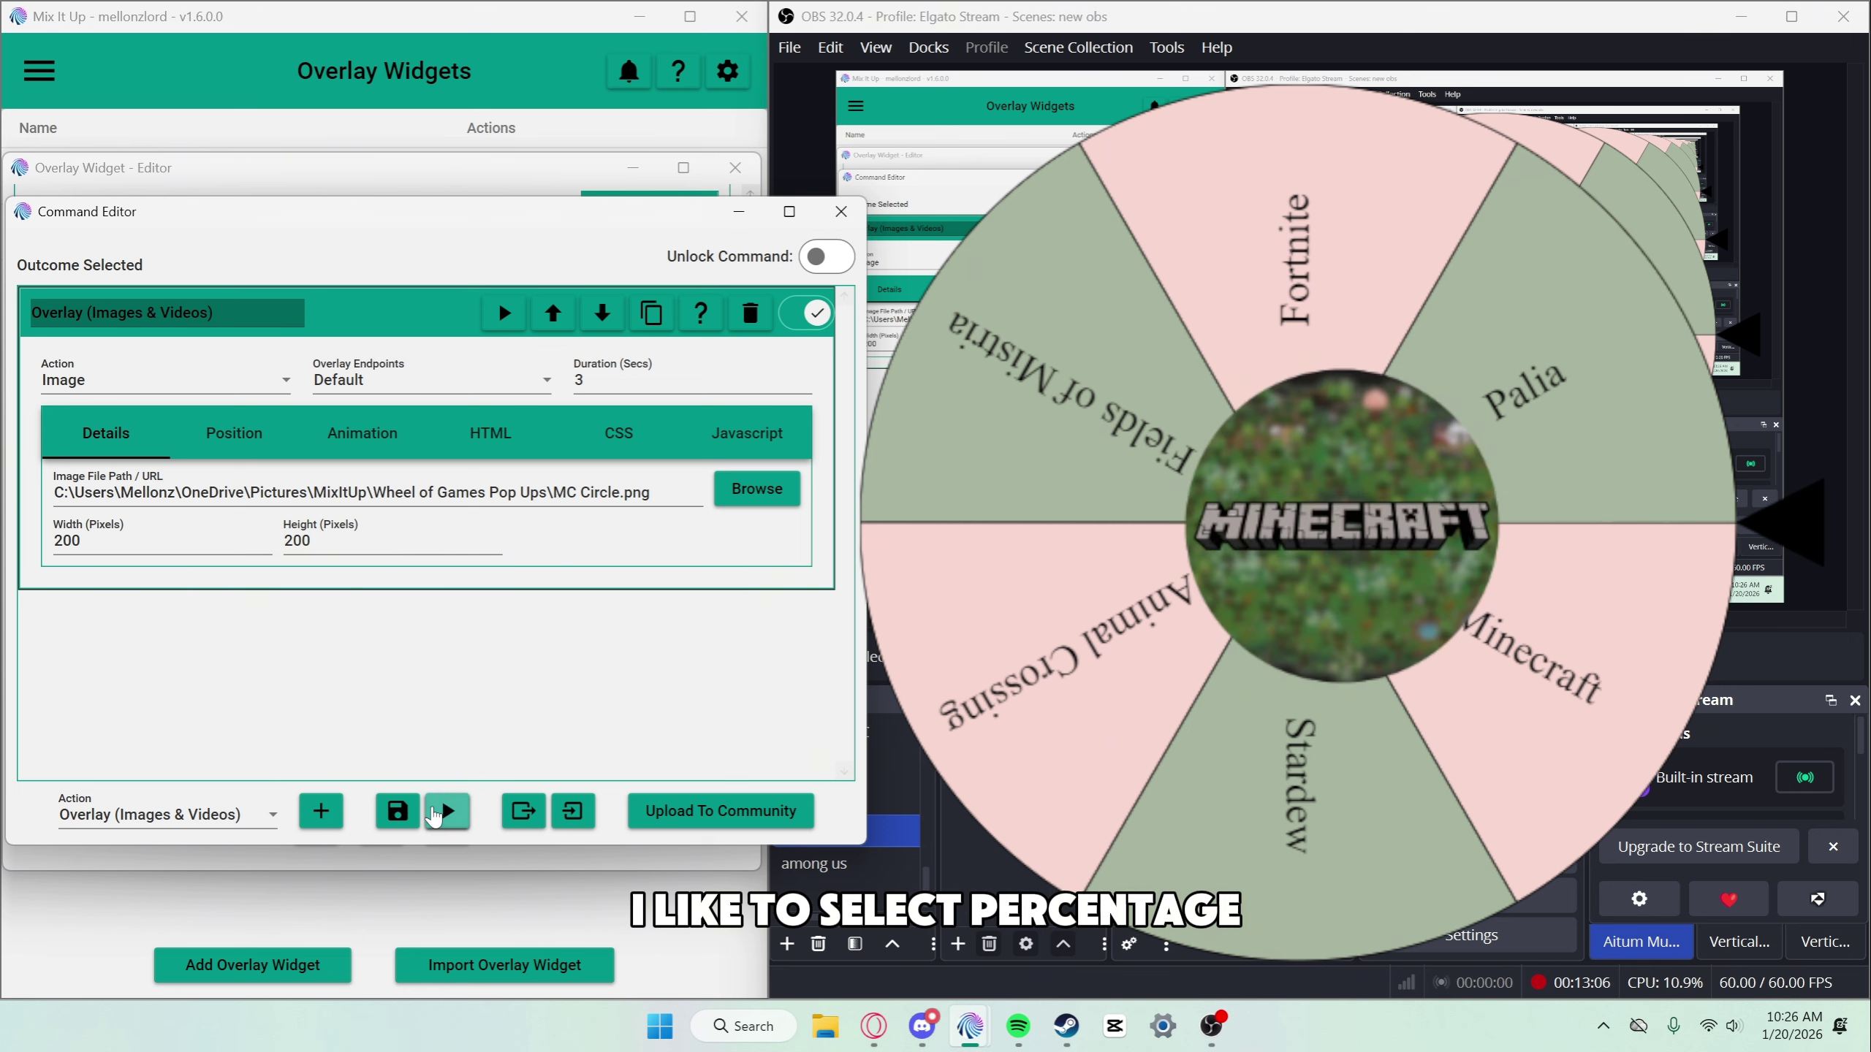
Step: Position the Minecraft image by percentage with the X position at 47, and test the command on the wheel
click(242, 440)
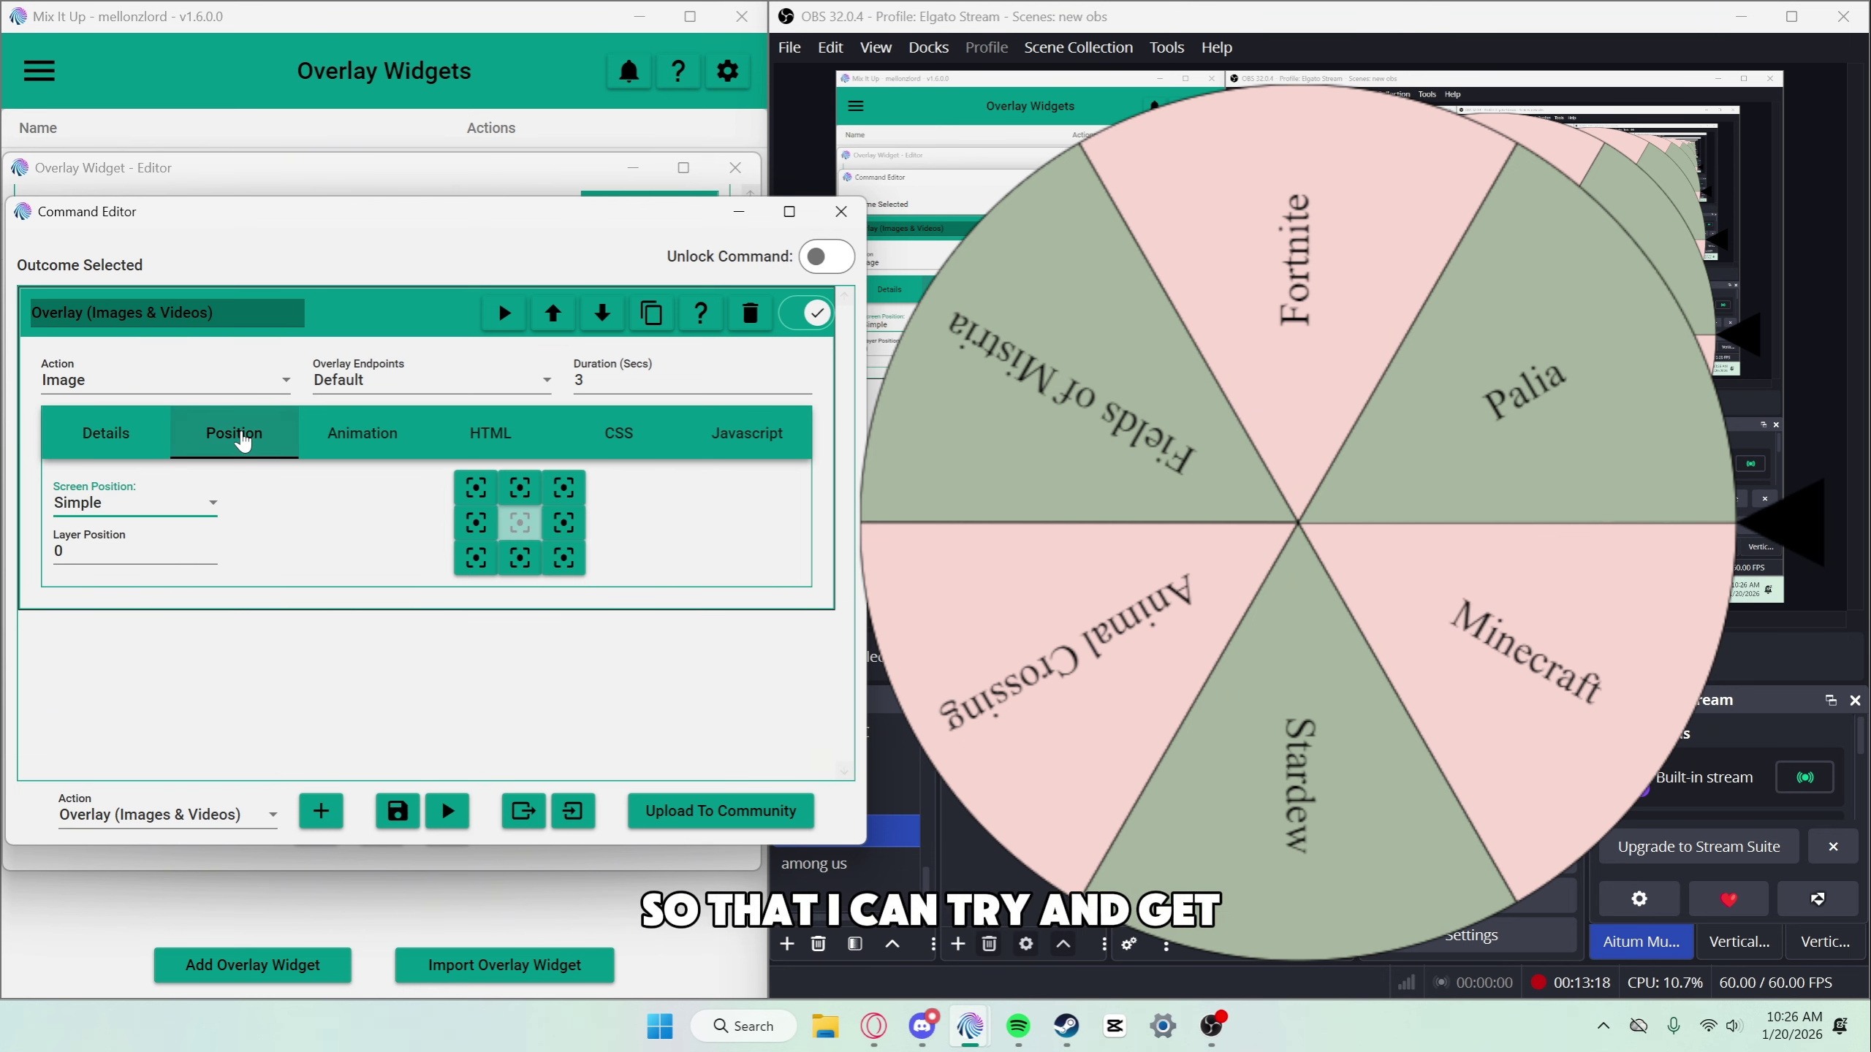
click(210, 504)
click(118, 581)
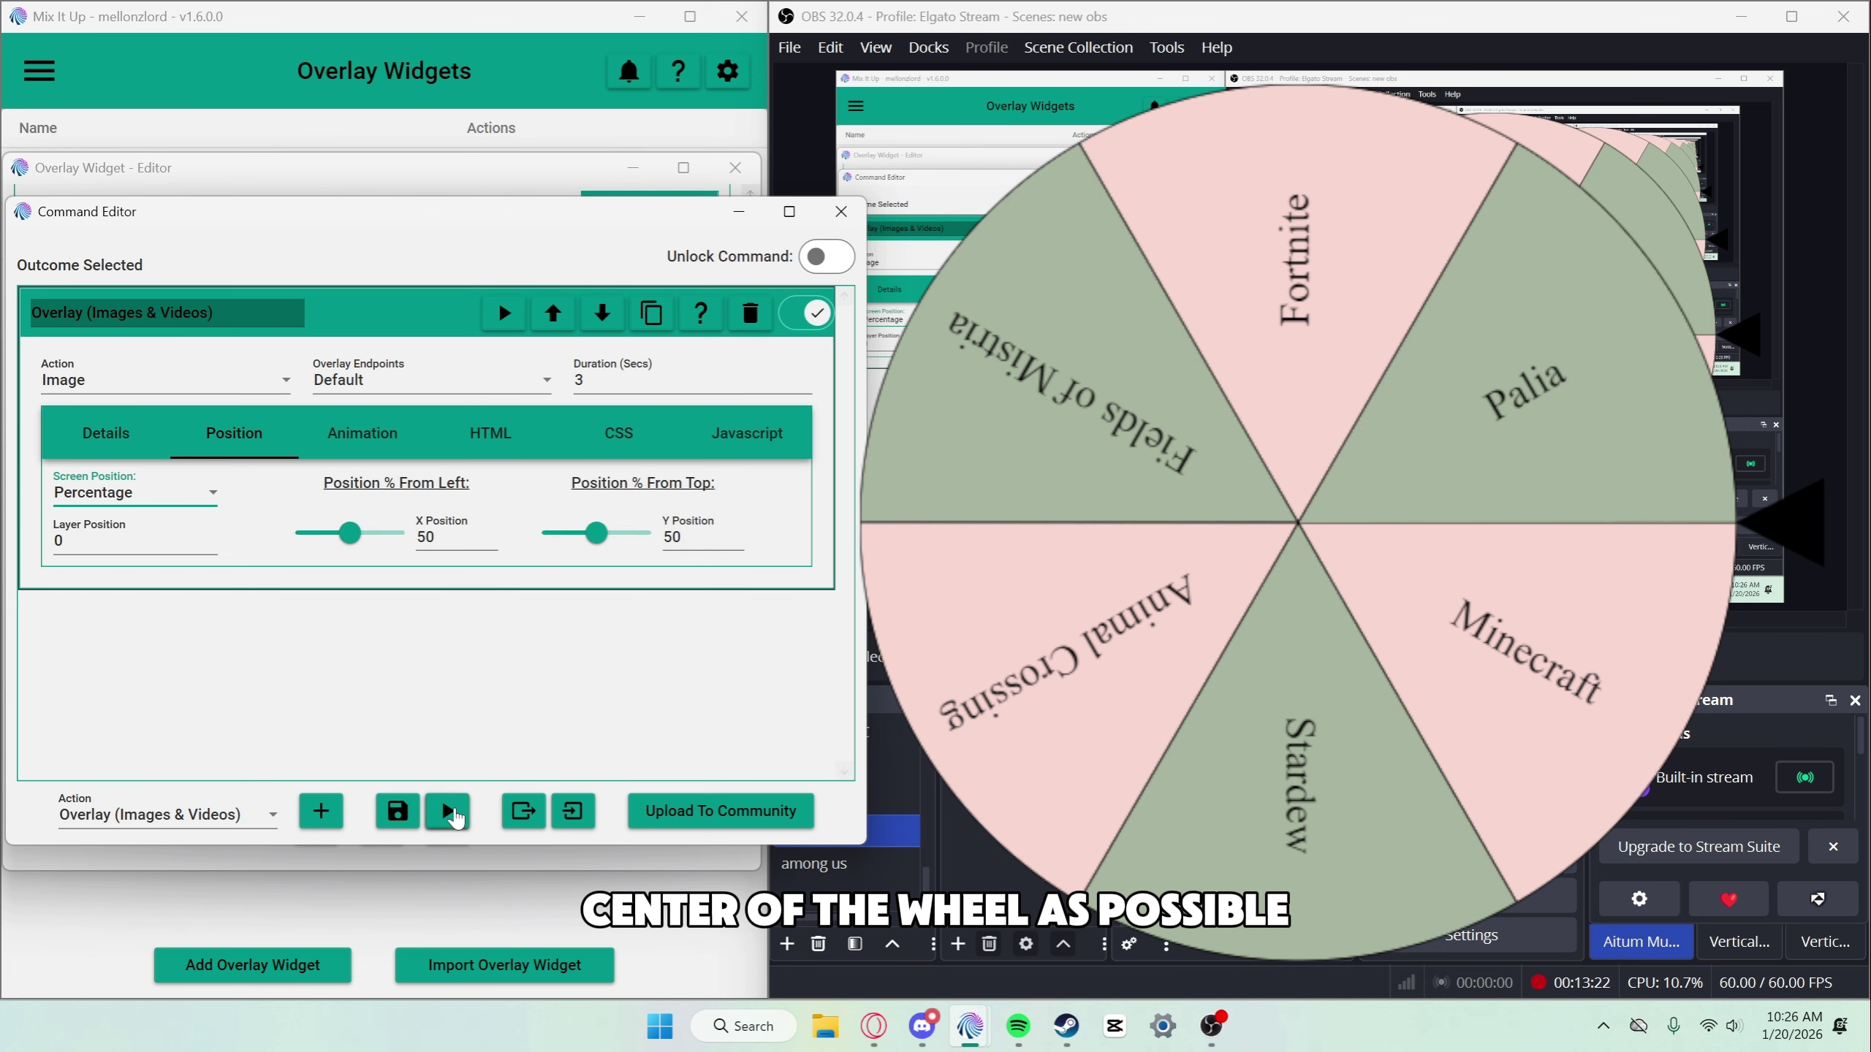
click(447, 810)
double_click(427, 536)
text(47)
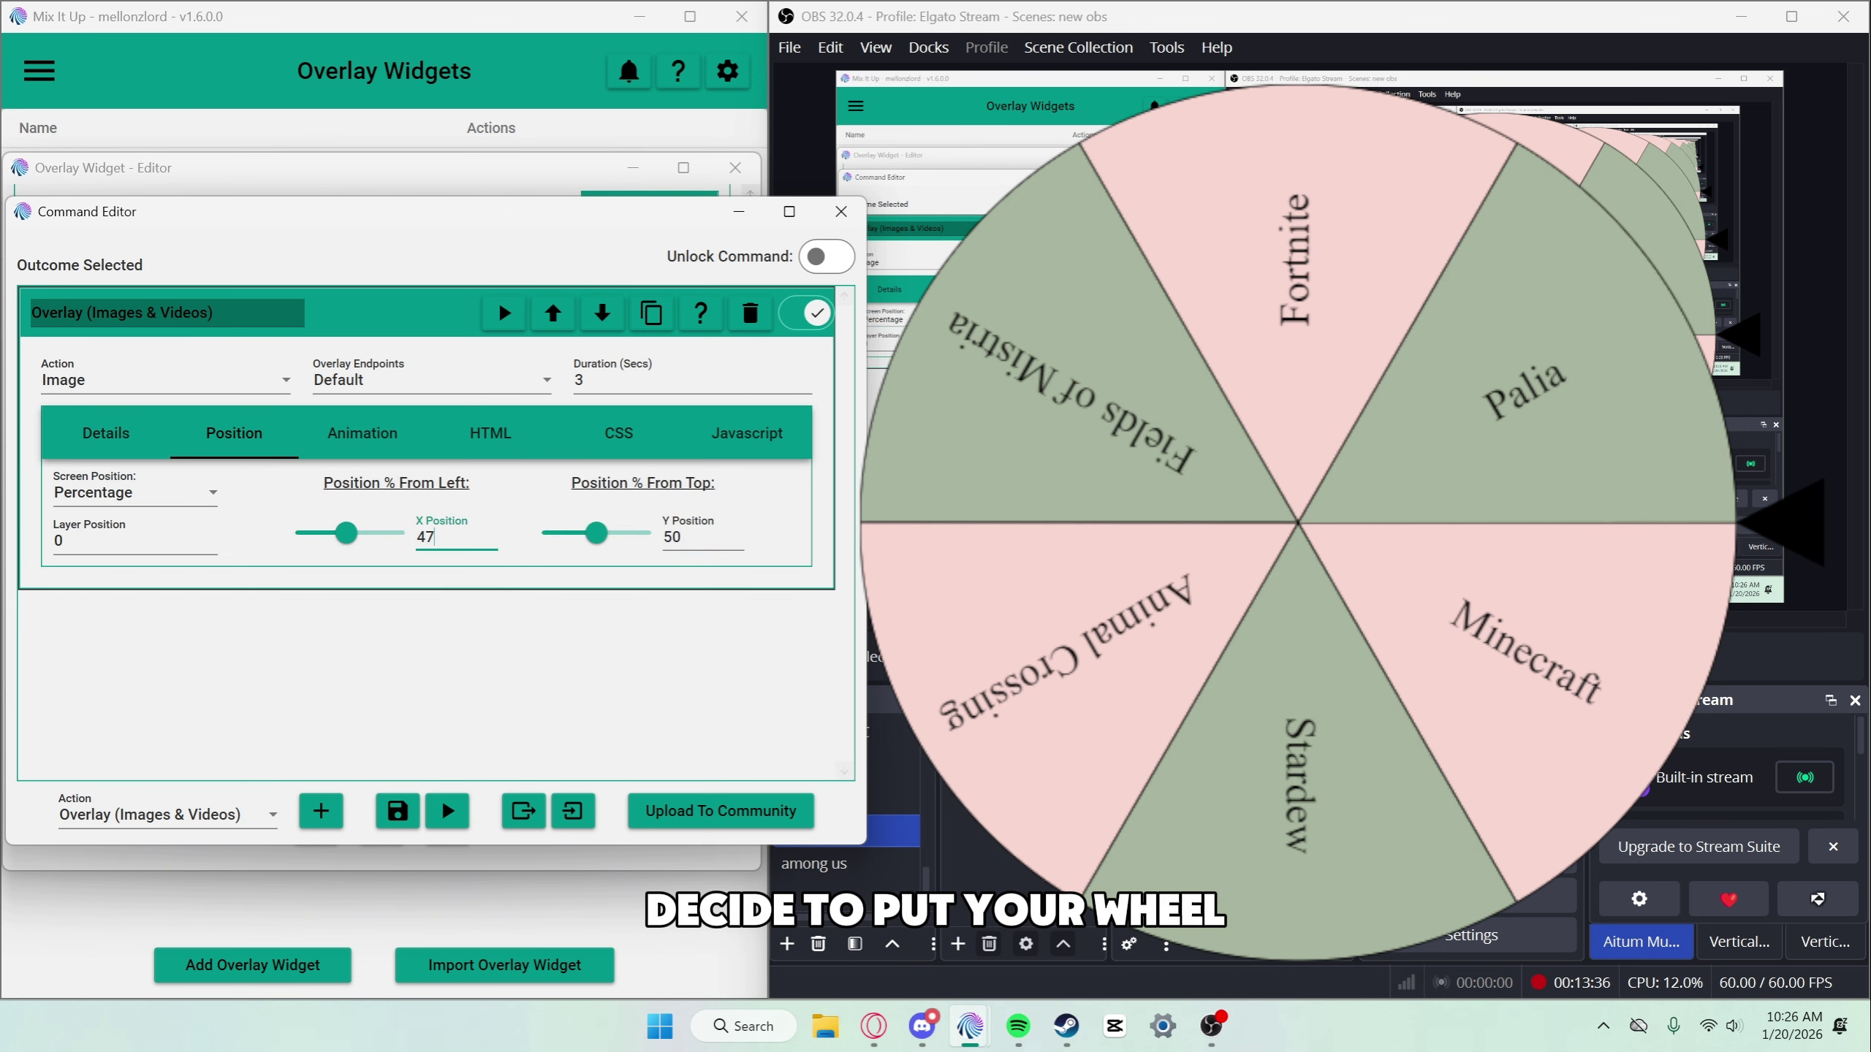
click(447, 811)
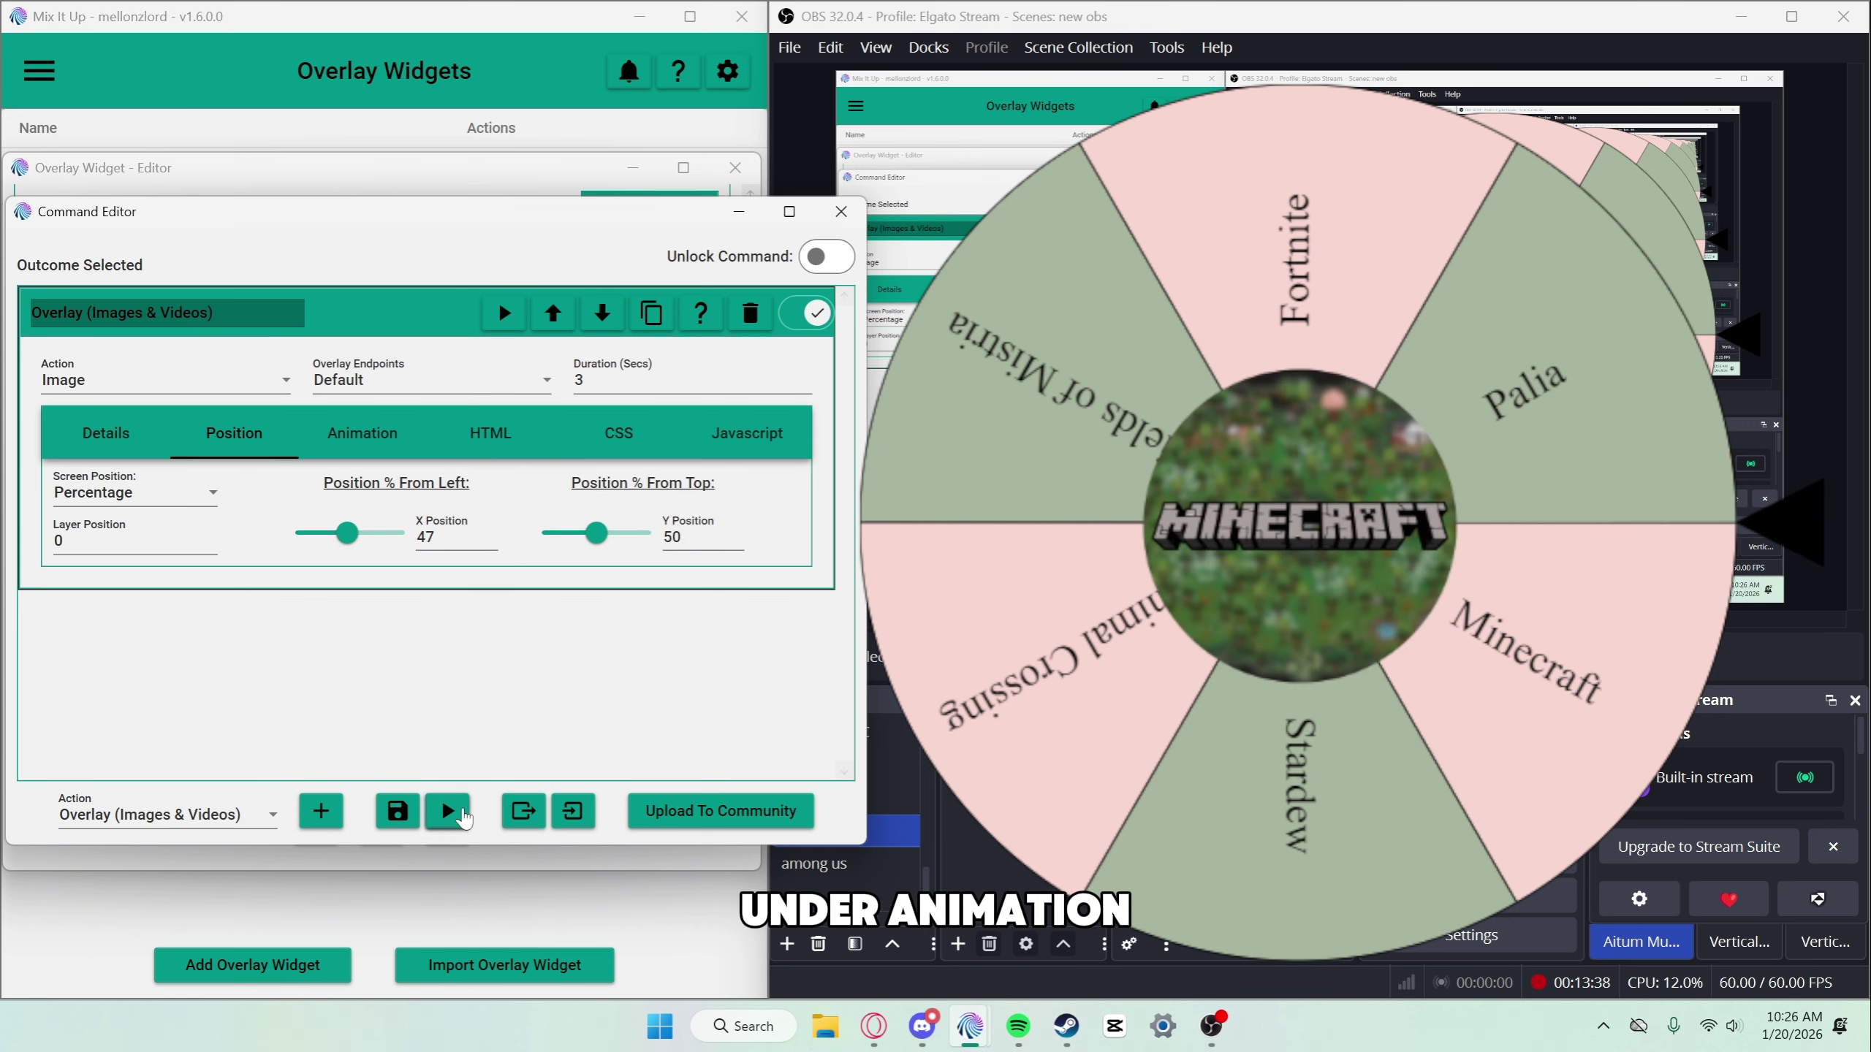
Step: Give the Minecraft image a Bounce In entrance animation and a Bounce Out exit animation
click(412, 453)
click(554, 564)
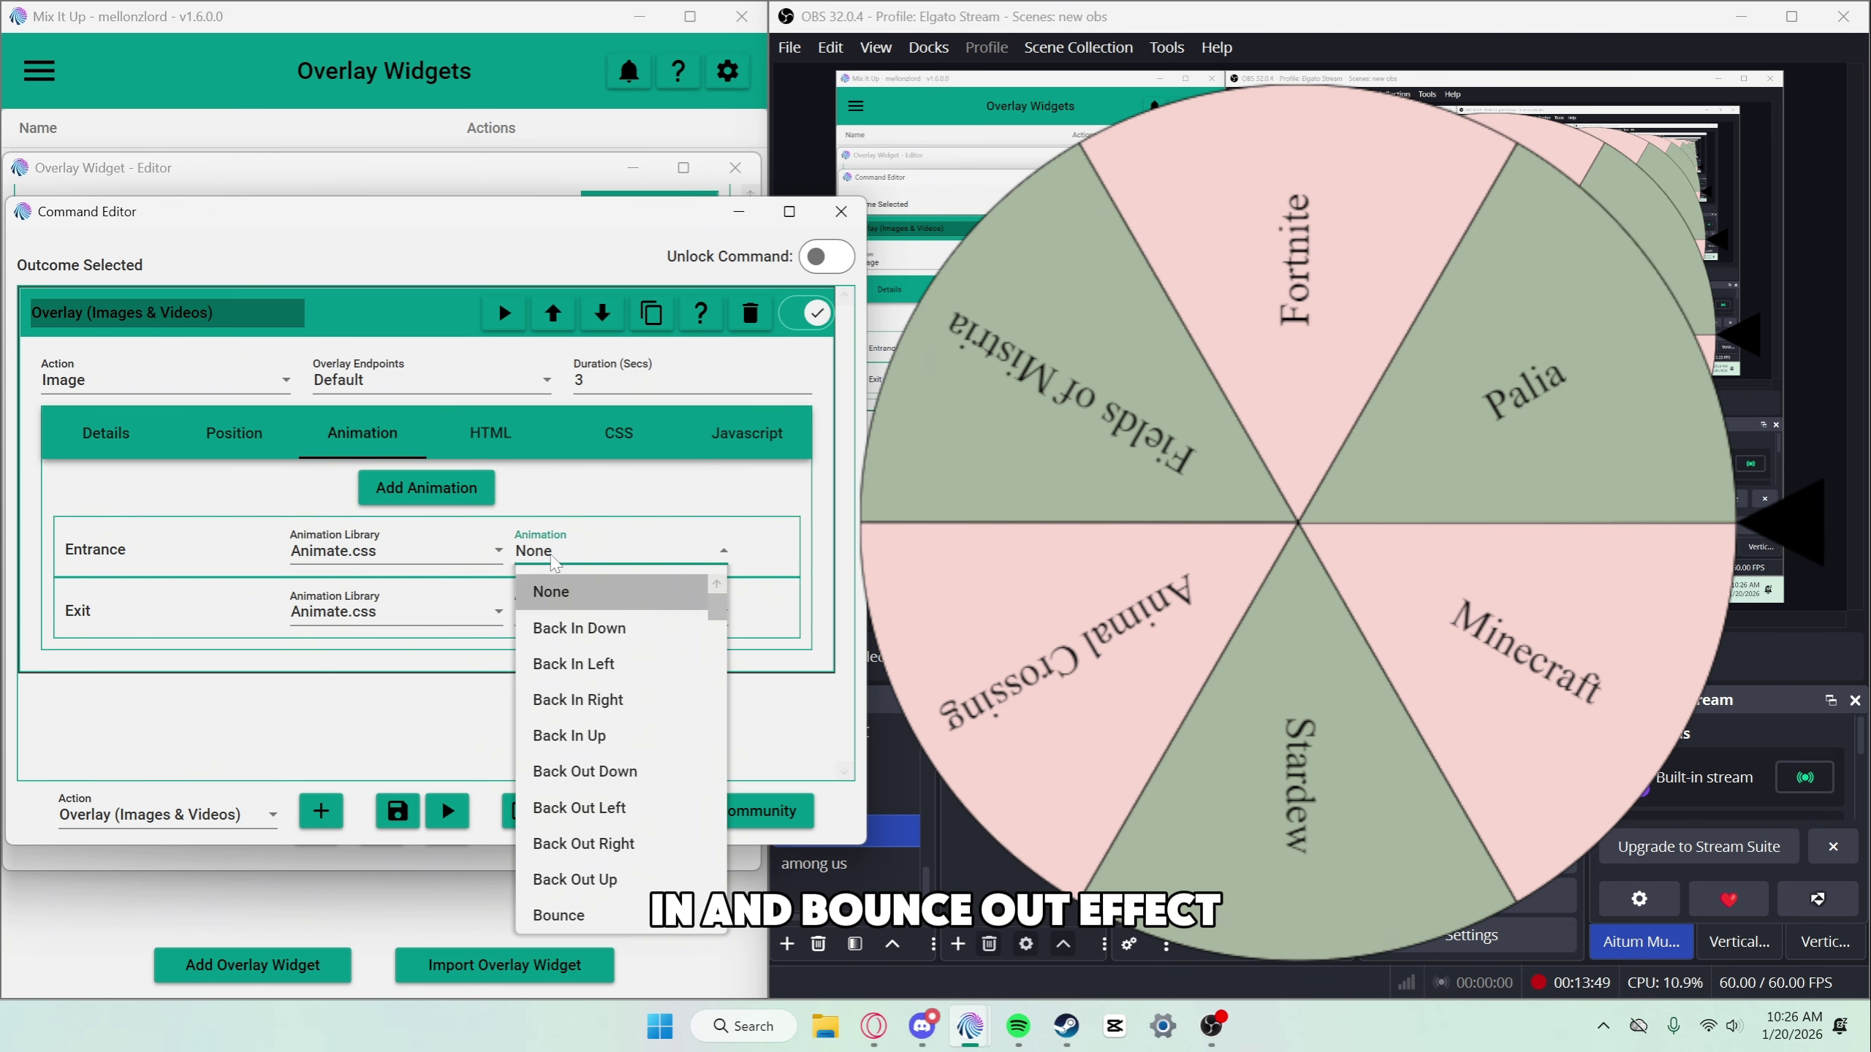
scroll(589, 729, down, 3)
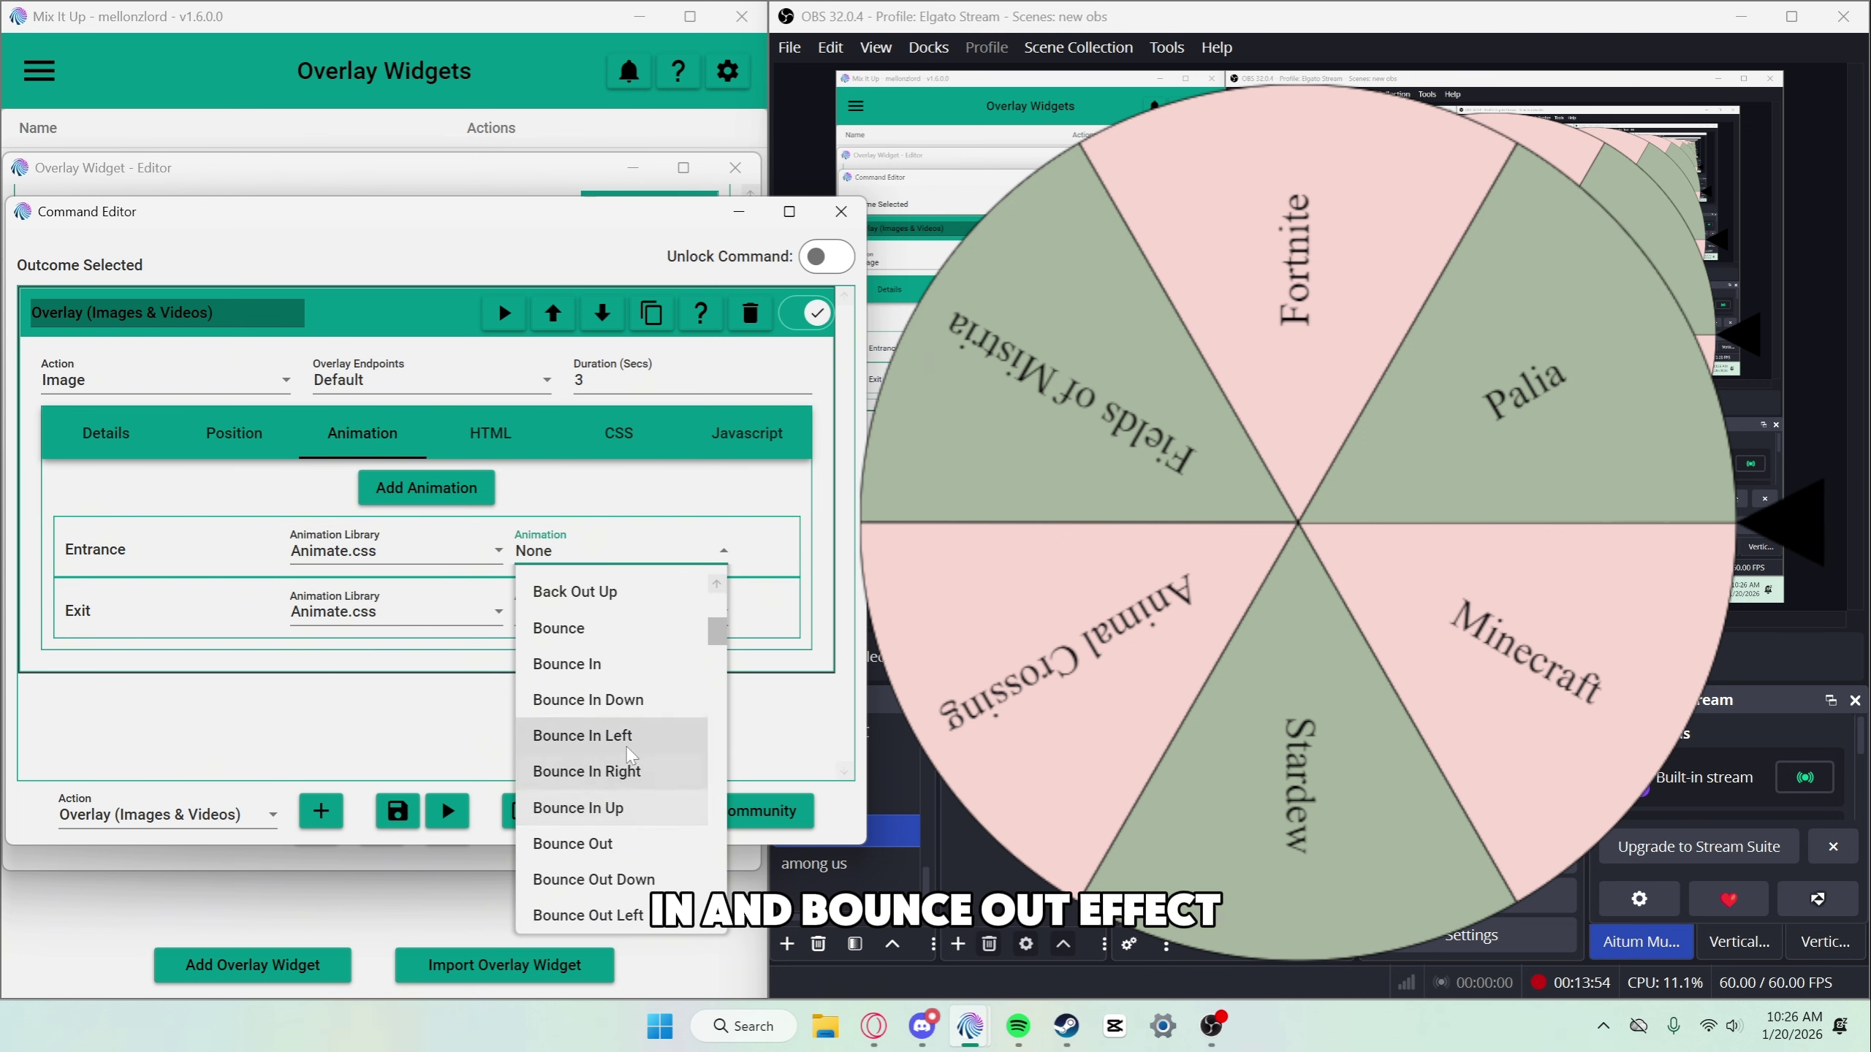
click(621, 666)
click(619, 611)
scroll(627, 766, down, 5)
click(573, 762)
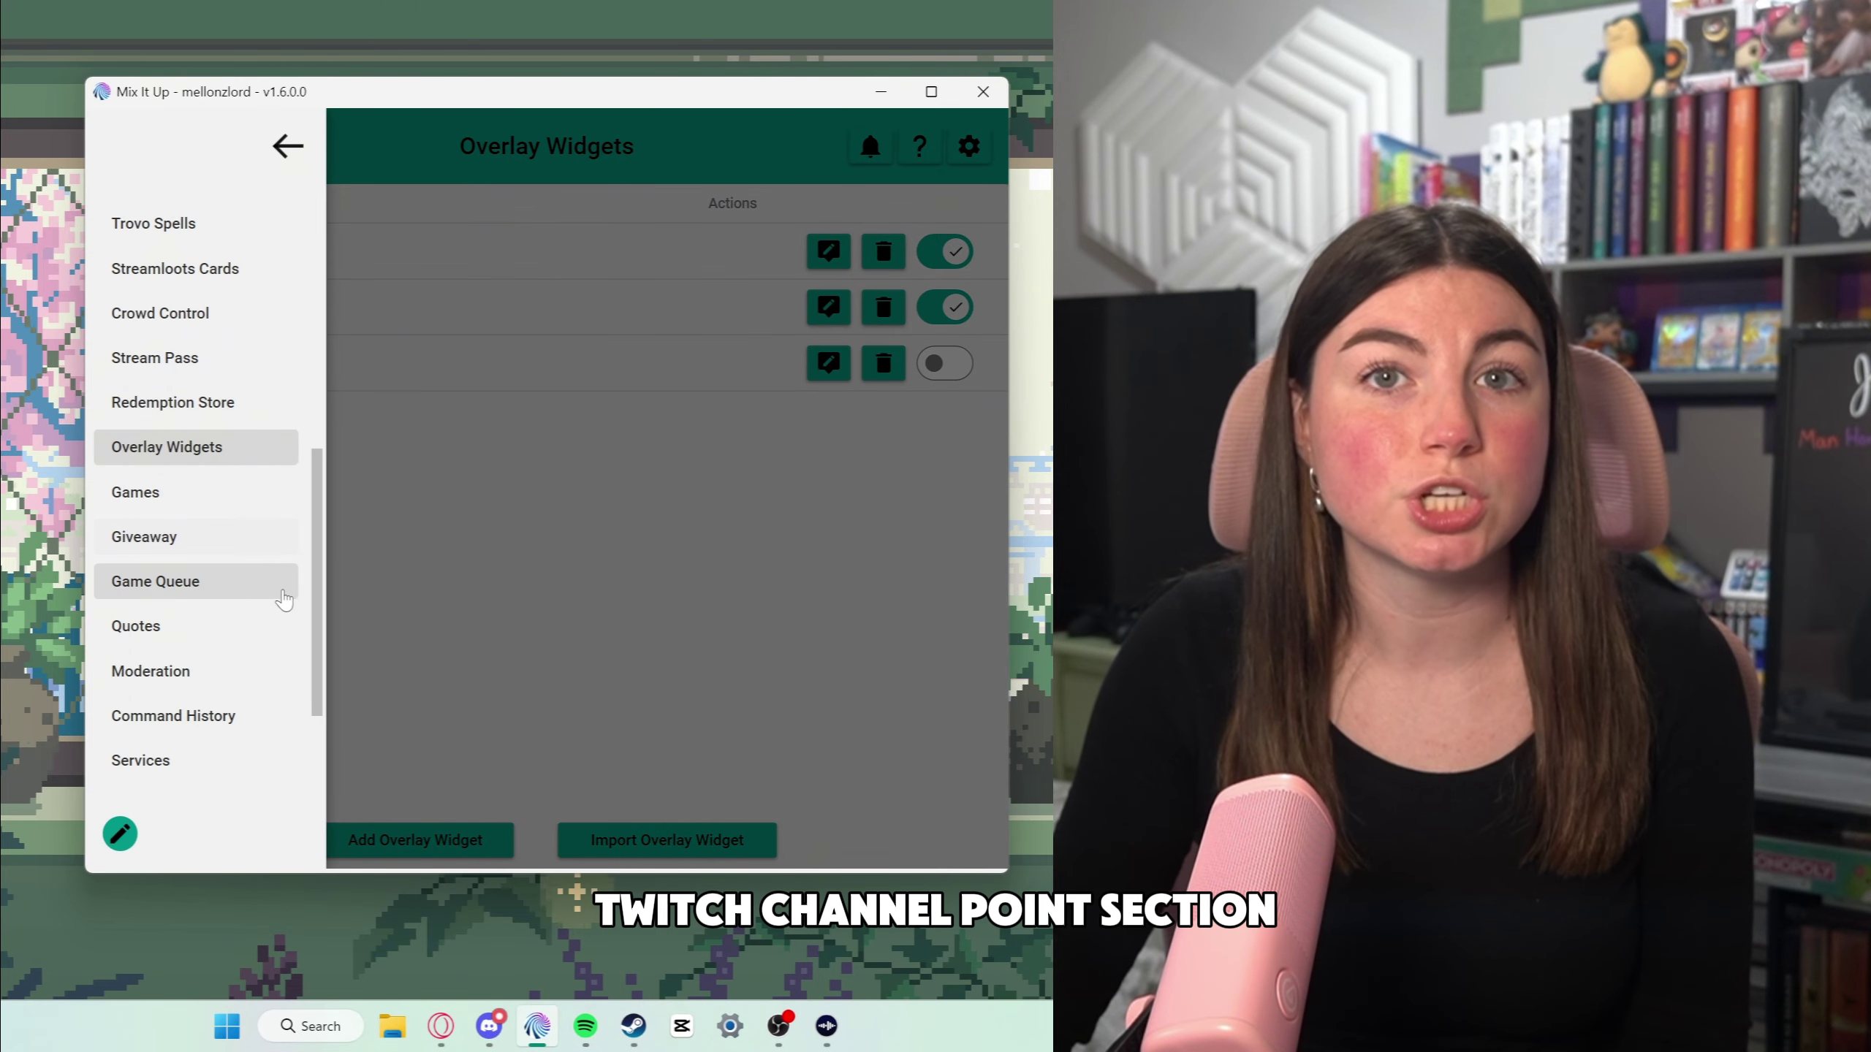
Step: Create a new Twitch channel point reward named Wheel Spin for Game
scroll(229, 444, up, 3)
click(188, 402)
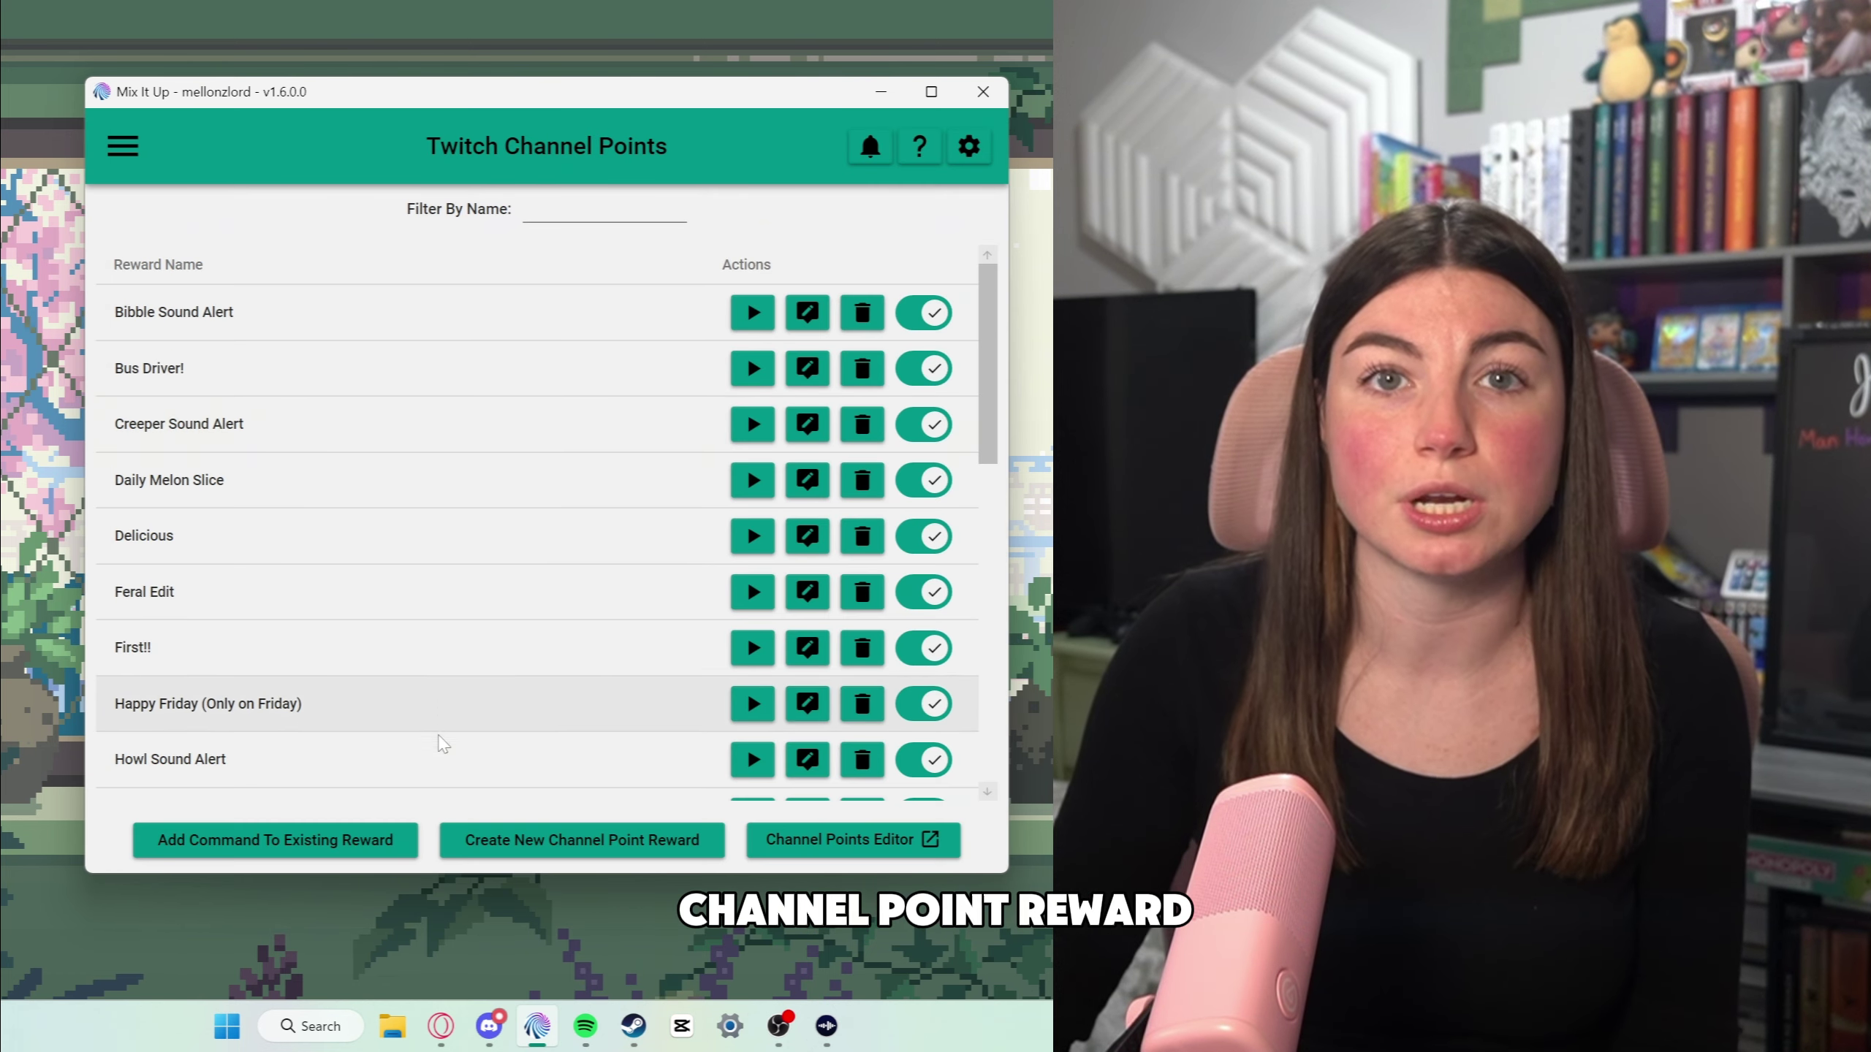
click(610, 855)
text(Wheel Spin for Game)
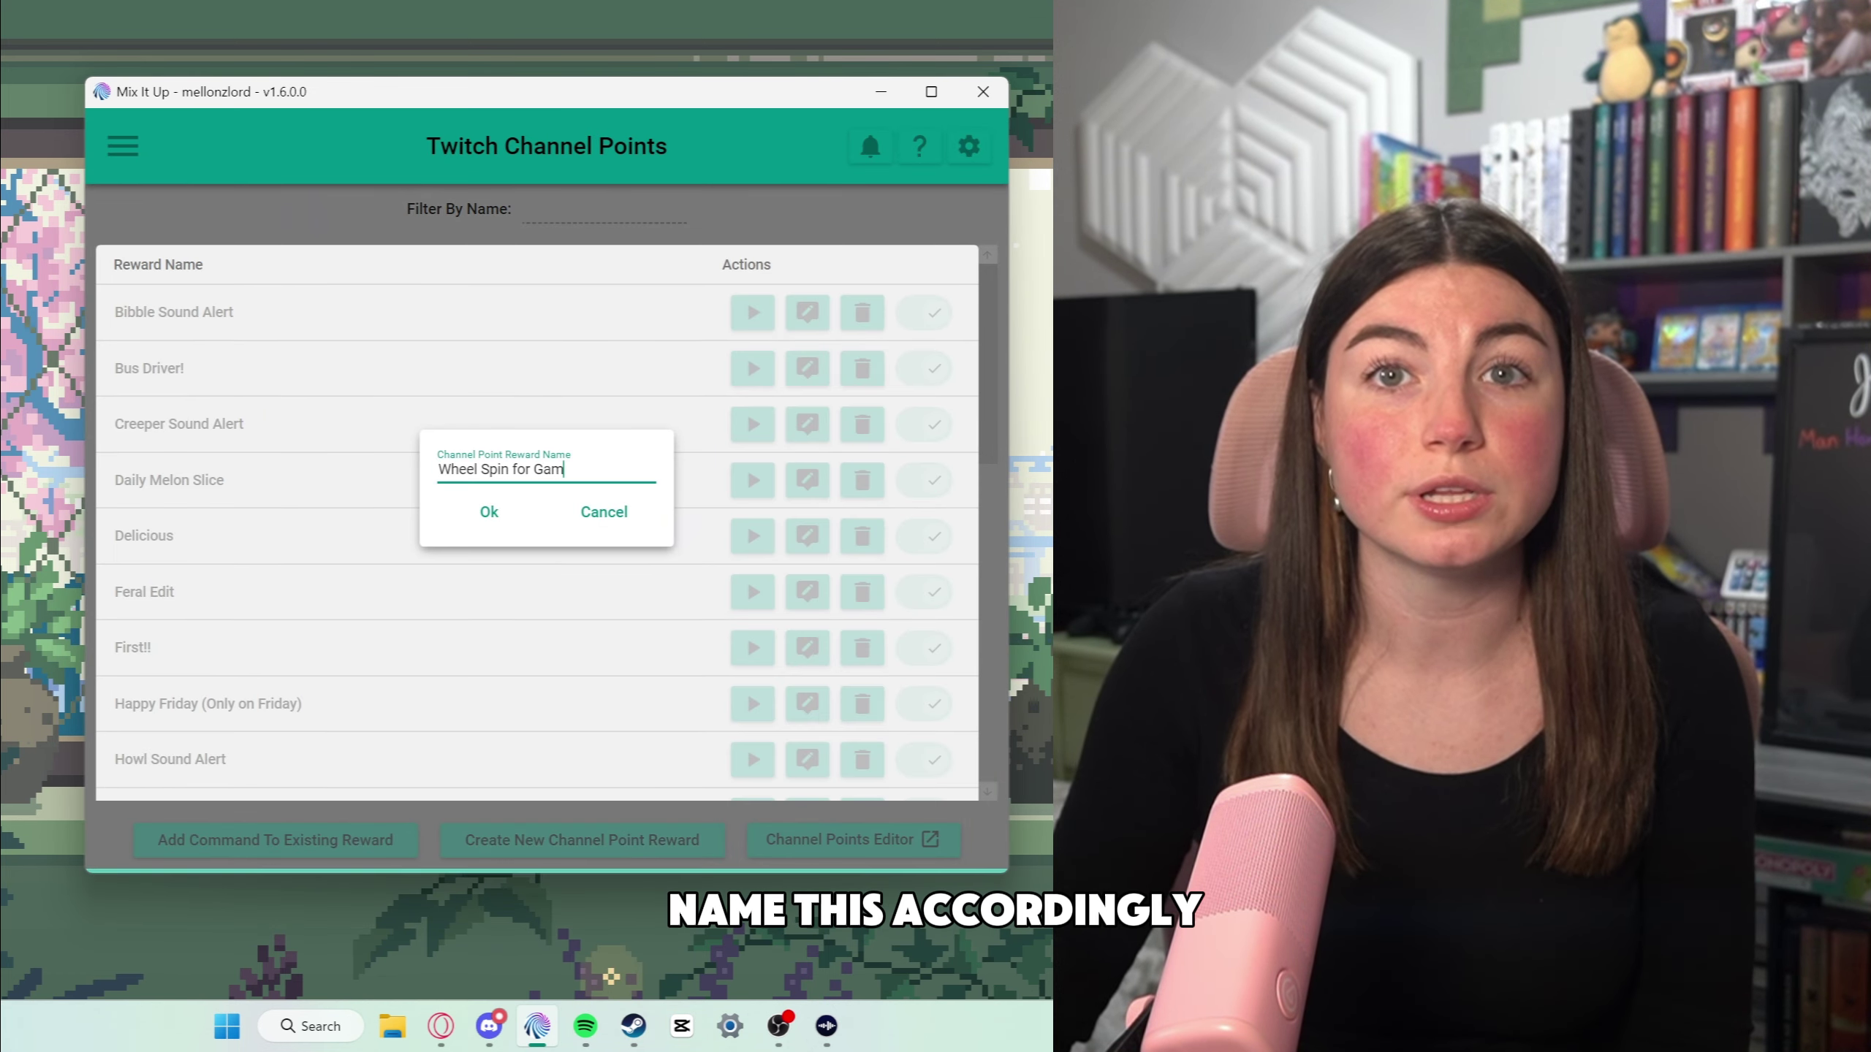
click(488, 512)
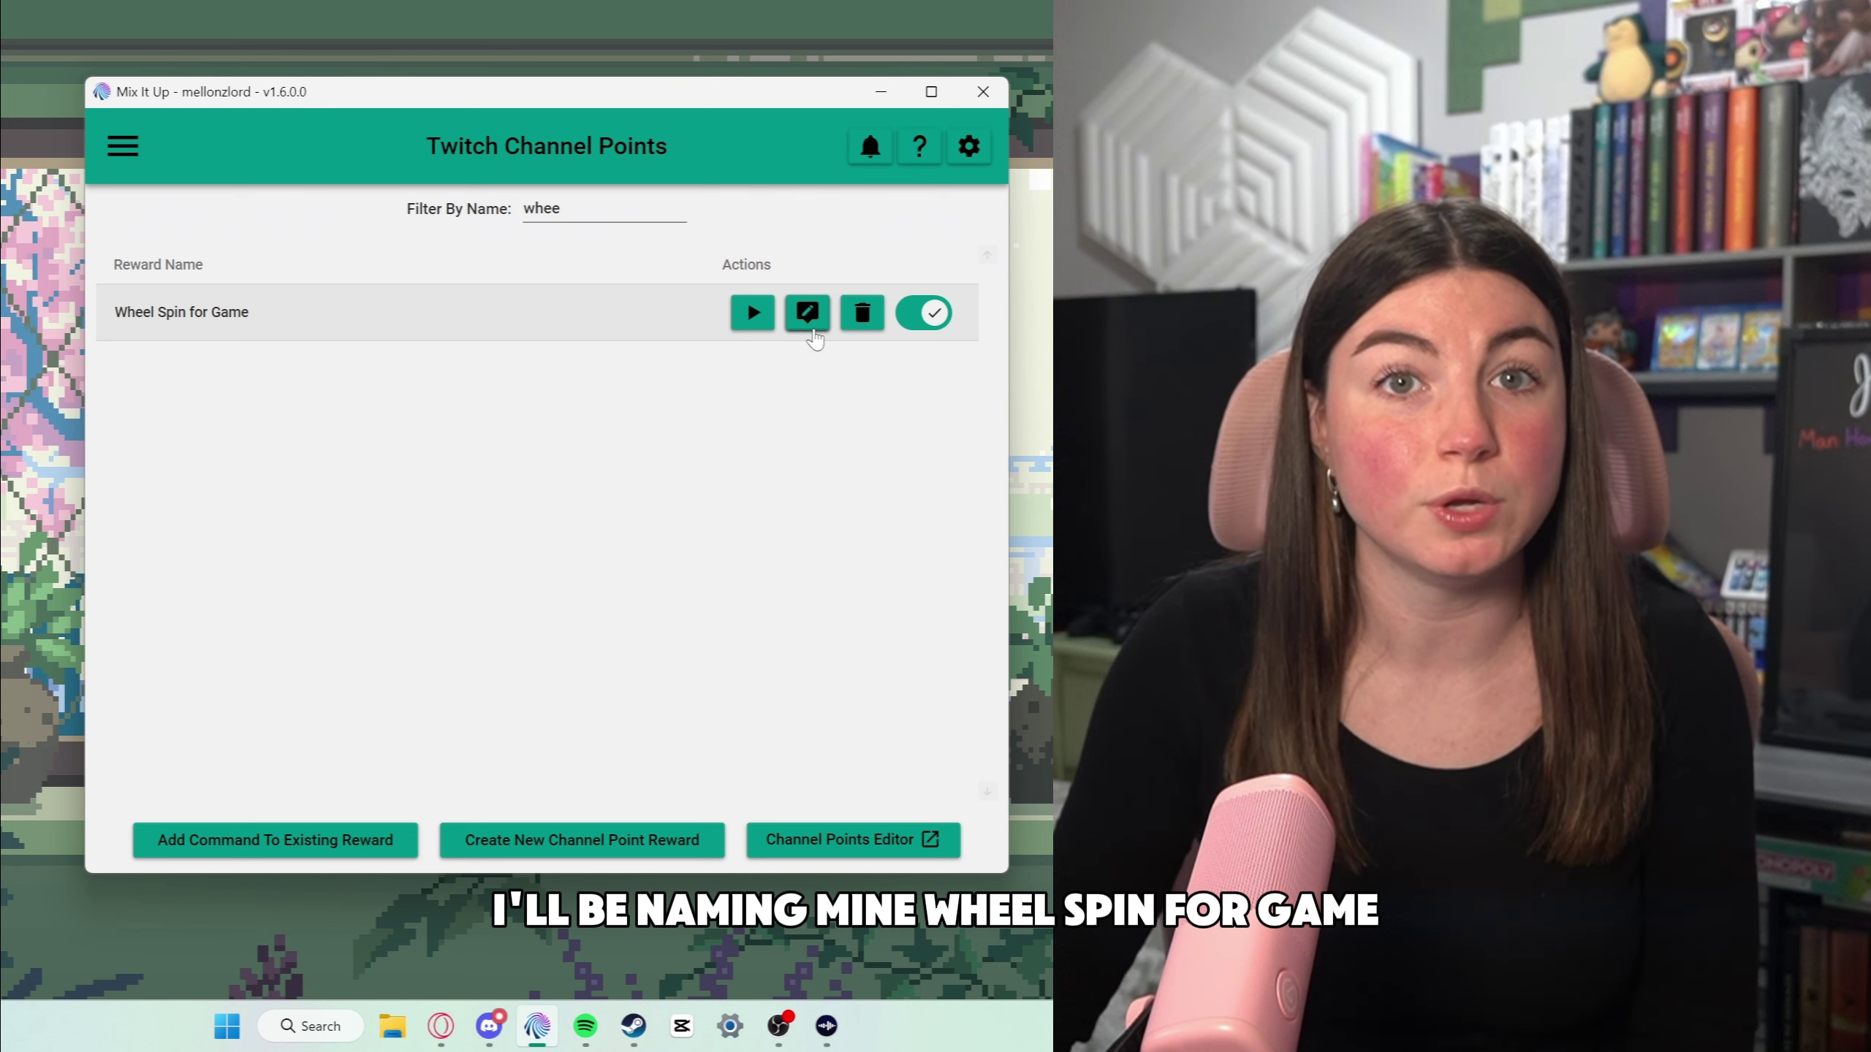
Step: Add an Overlay (Images & Videos) action to the Wheel Spin for Game reward's command
click(808, 312)
click(257, 790)
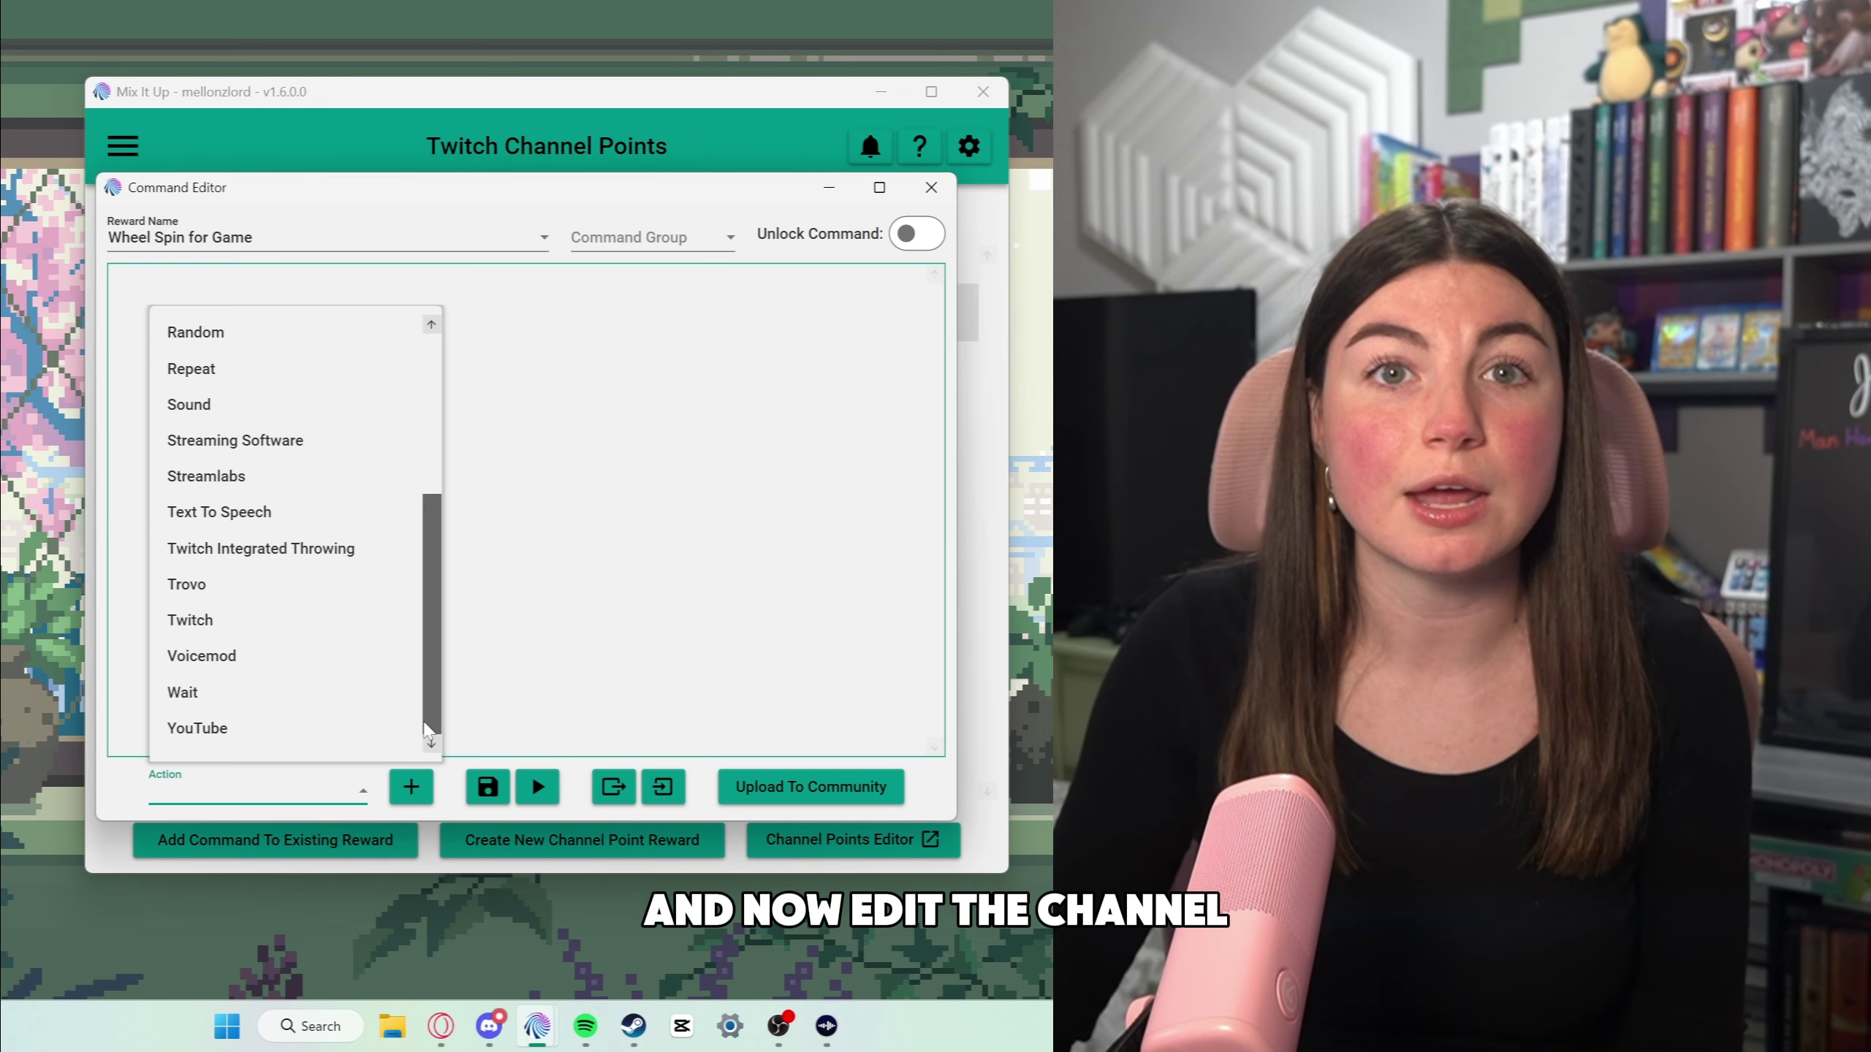
scroll(295, 567, up, 5)
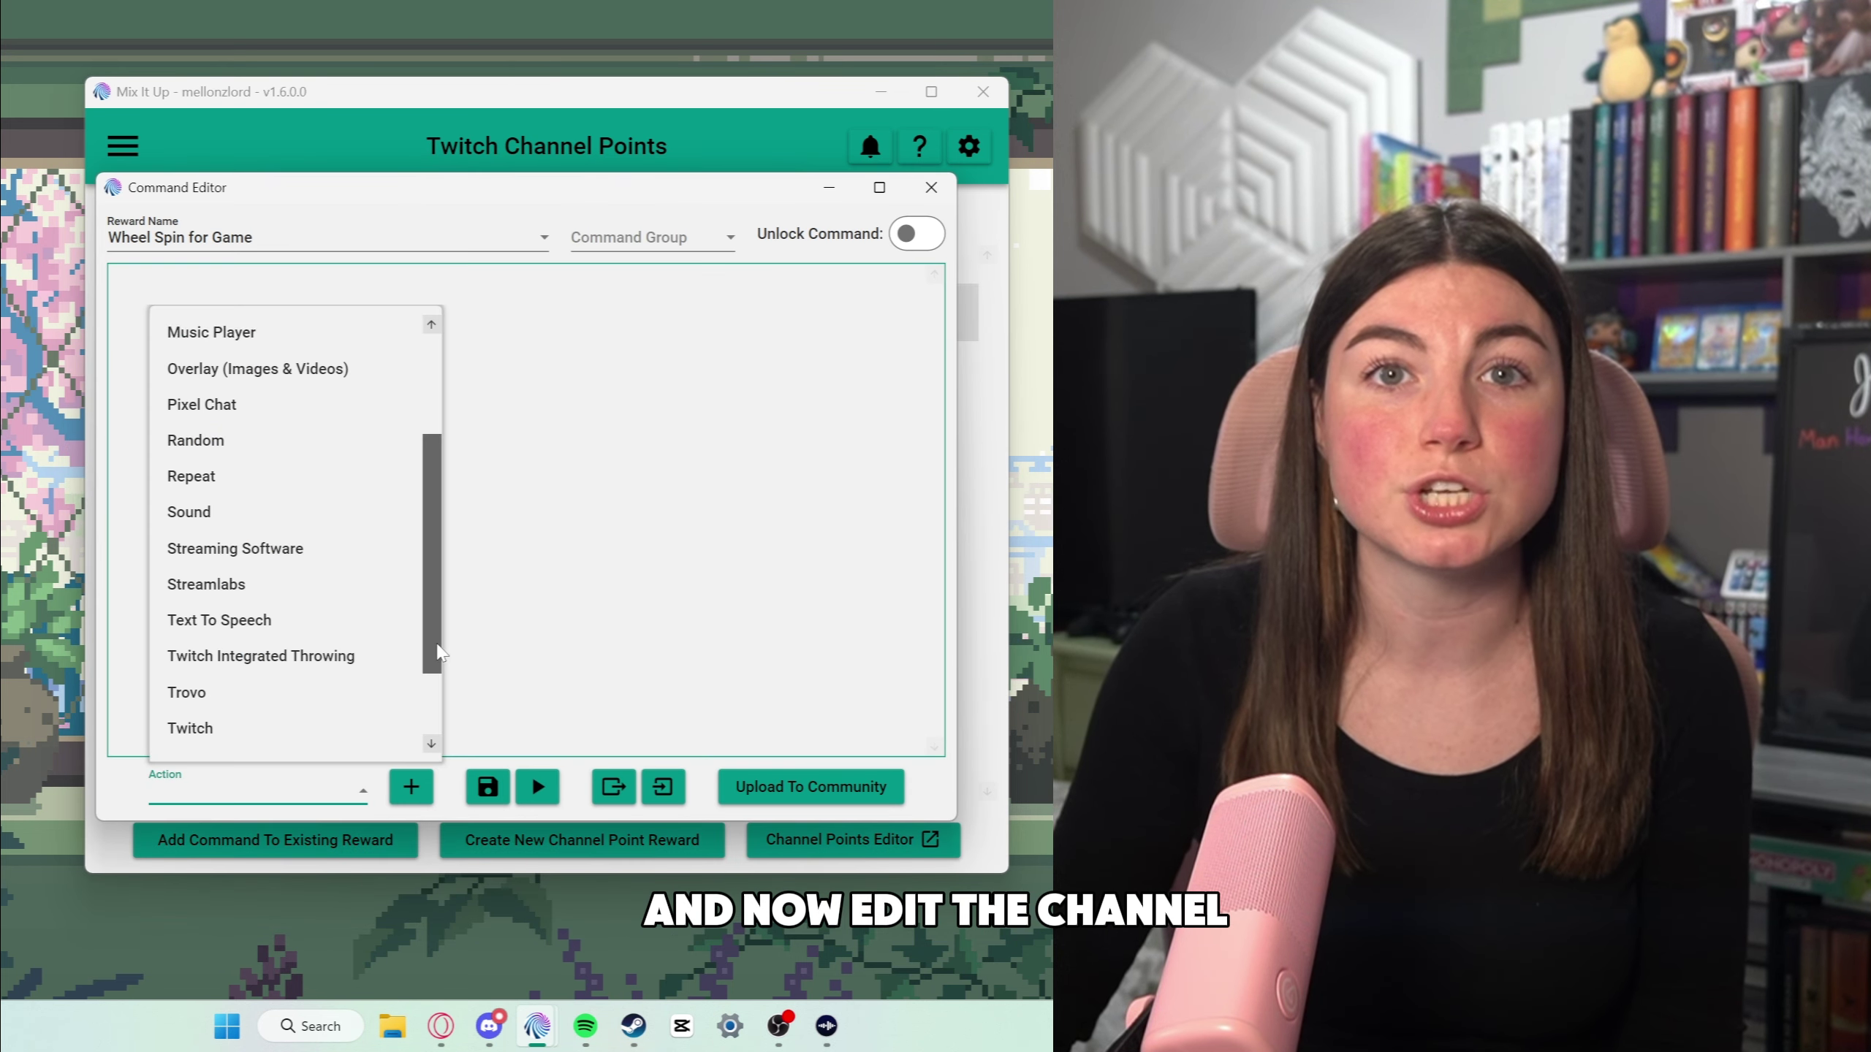
click(258, 548)
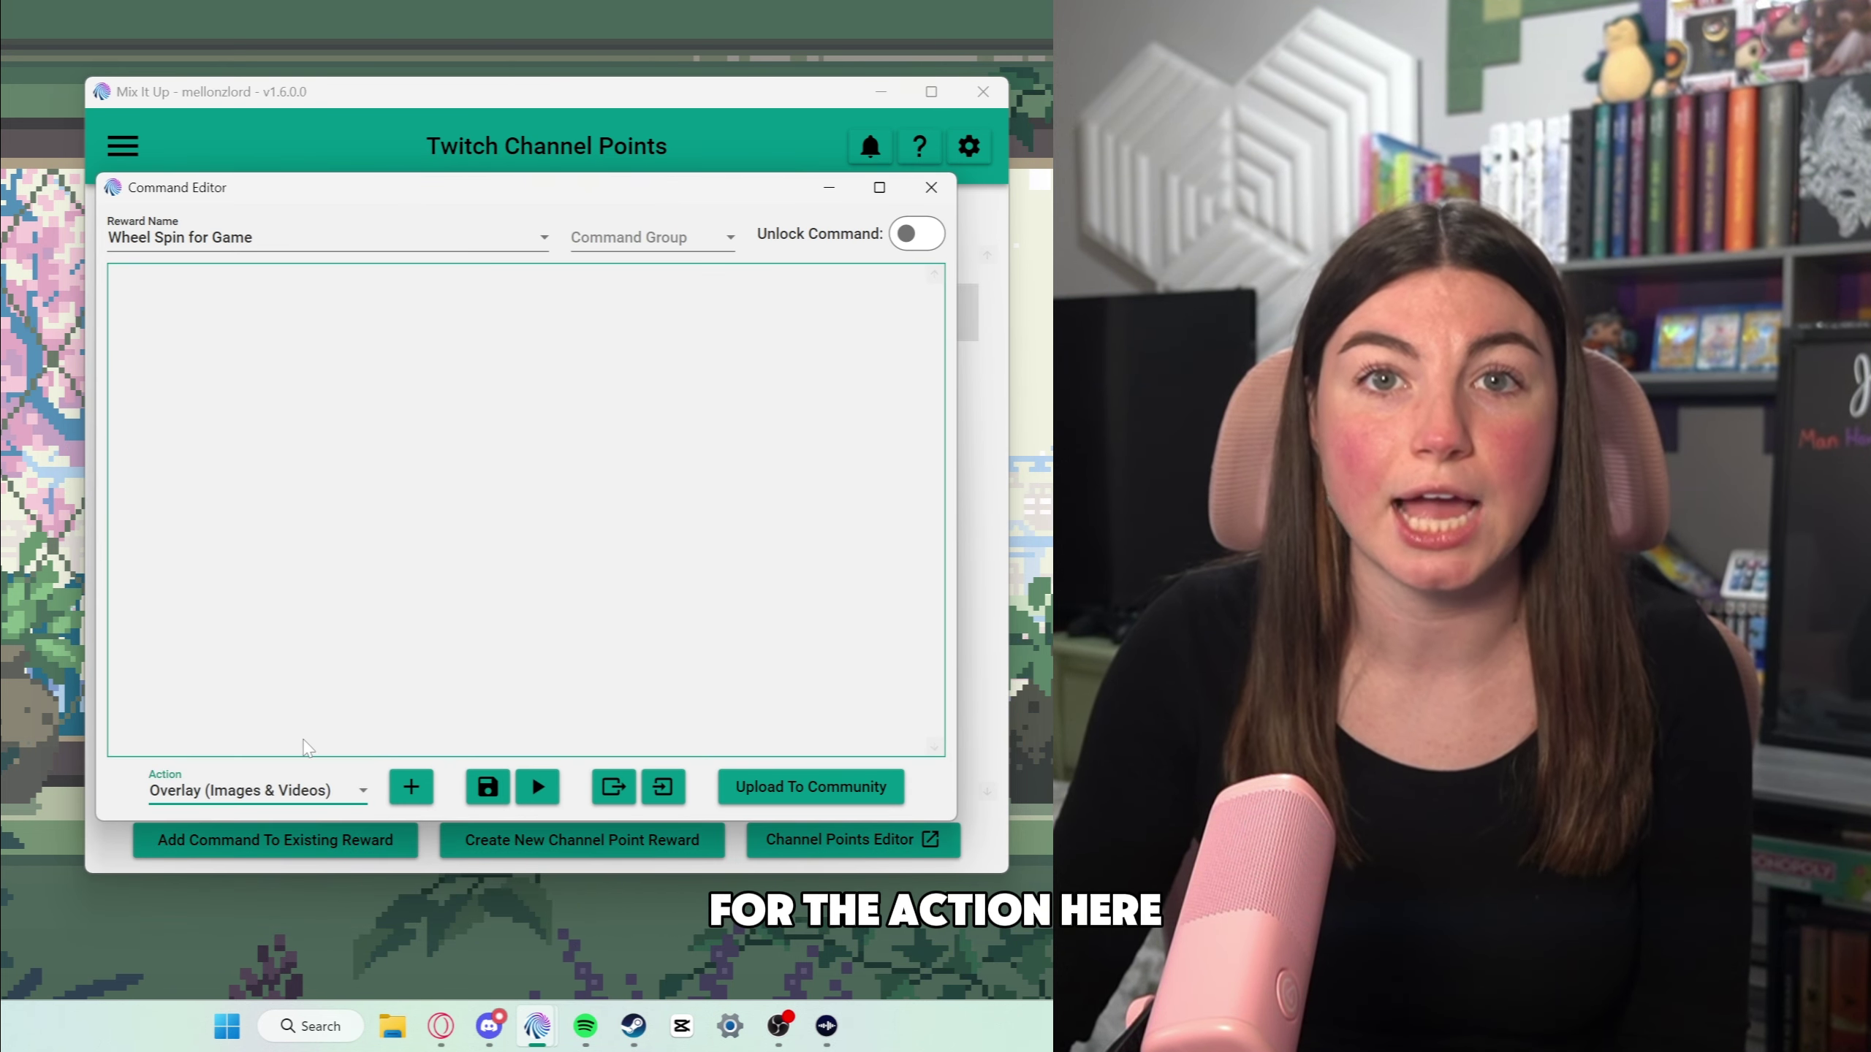
click(410, 787)
Step: Set the reward's overlay action to Spin Wheel with the Game Spin widget and save the command
click(302, 359)
scroll(277, 652, down, 10)
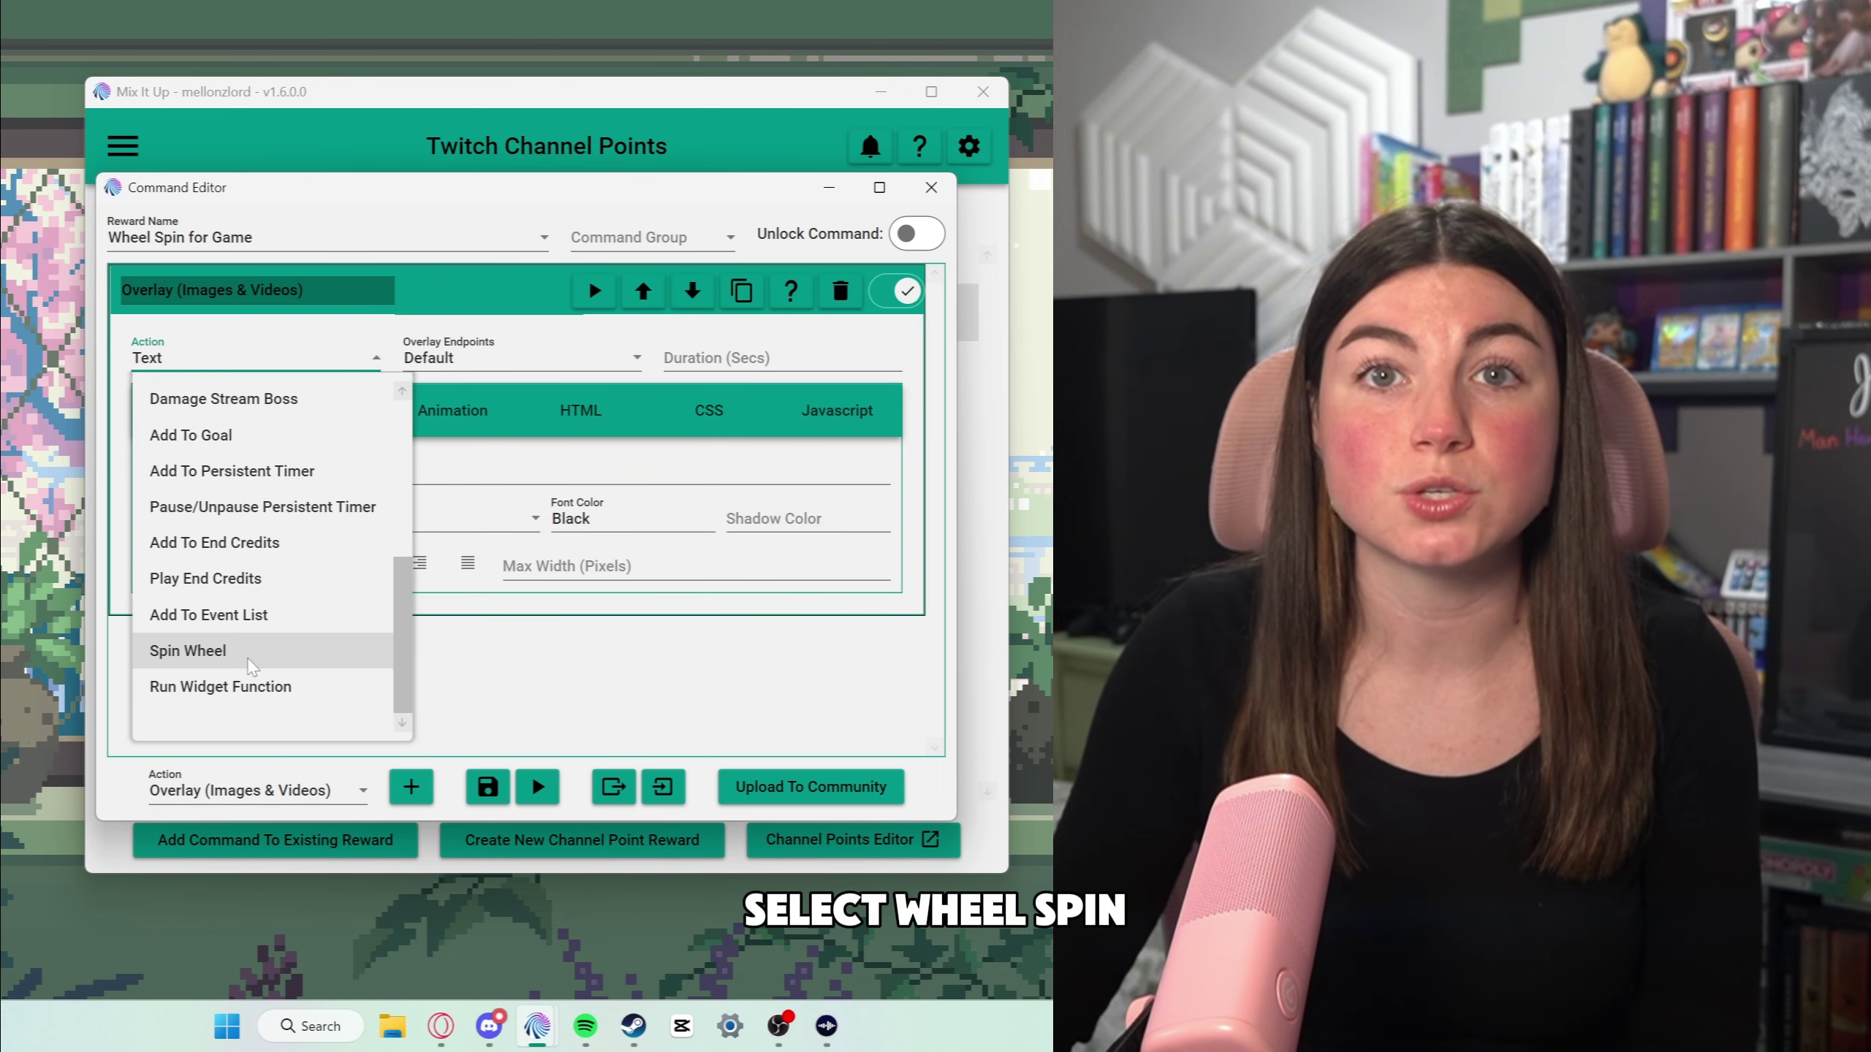
click(276, 657)
click(309, 406)
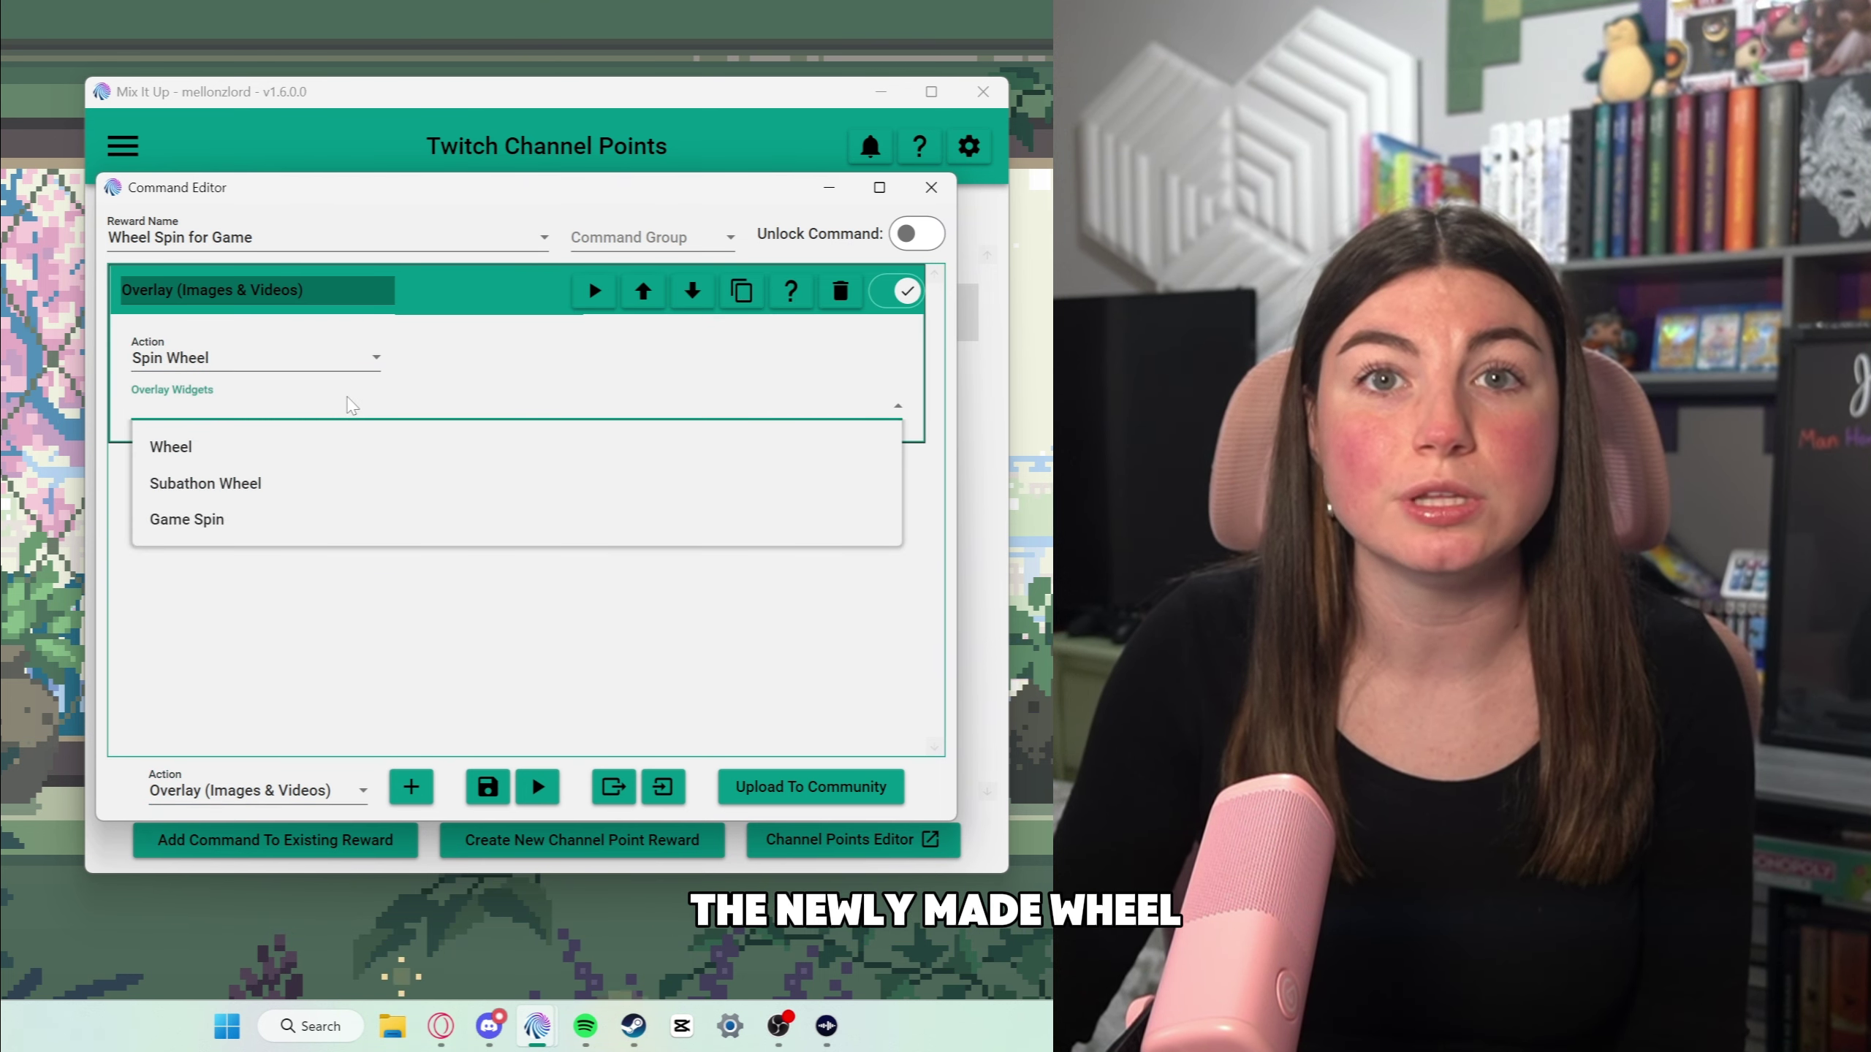
click(328, 529)
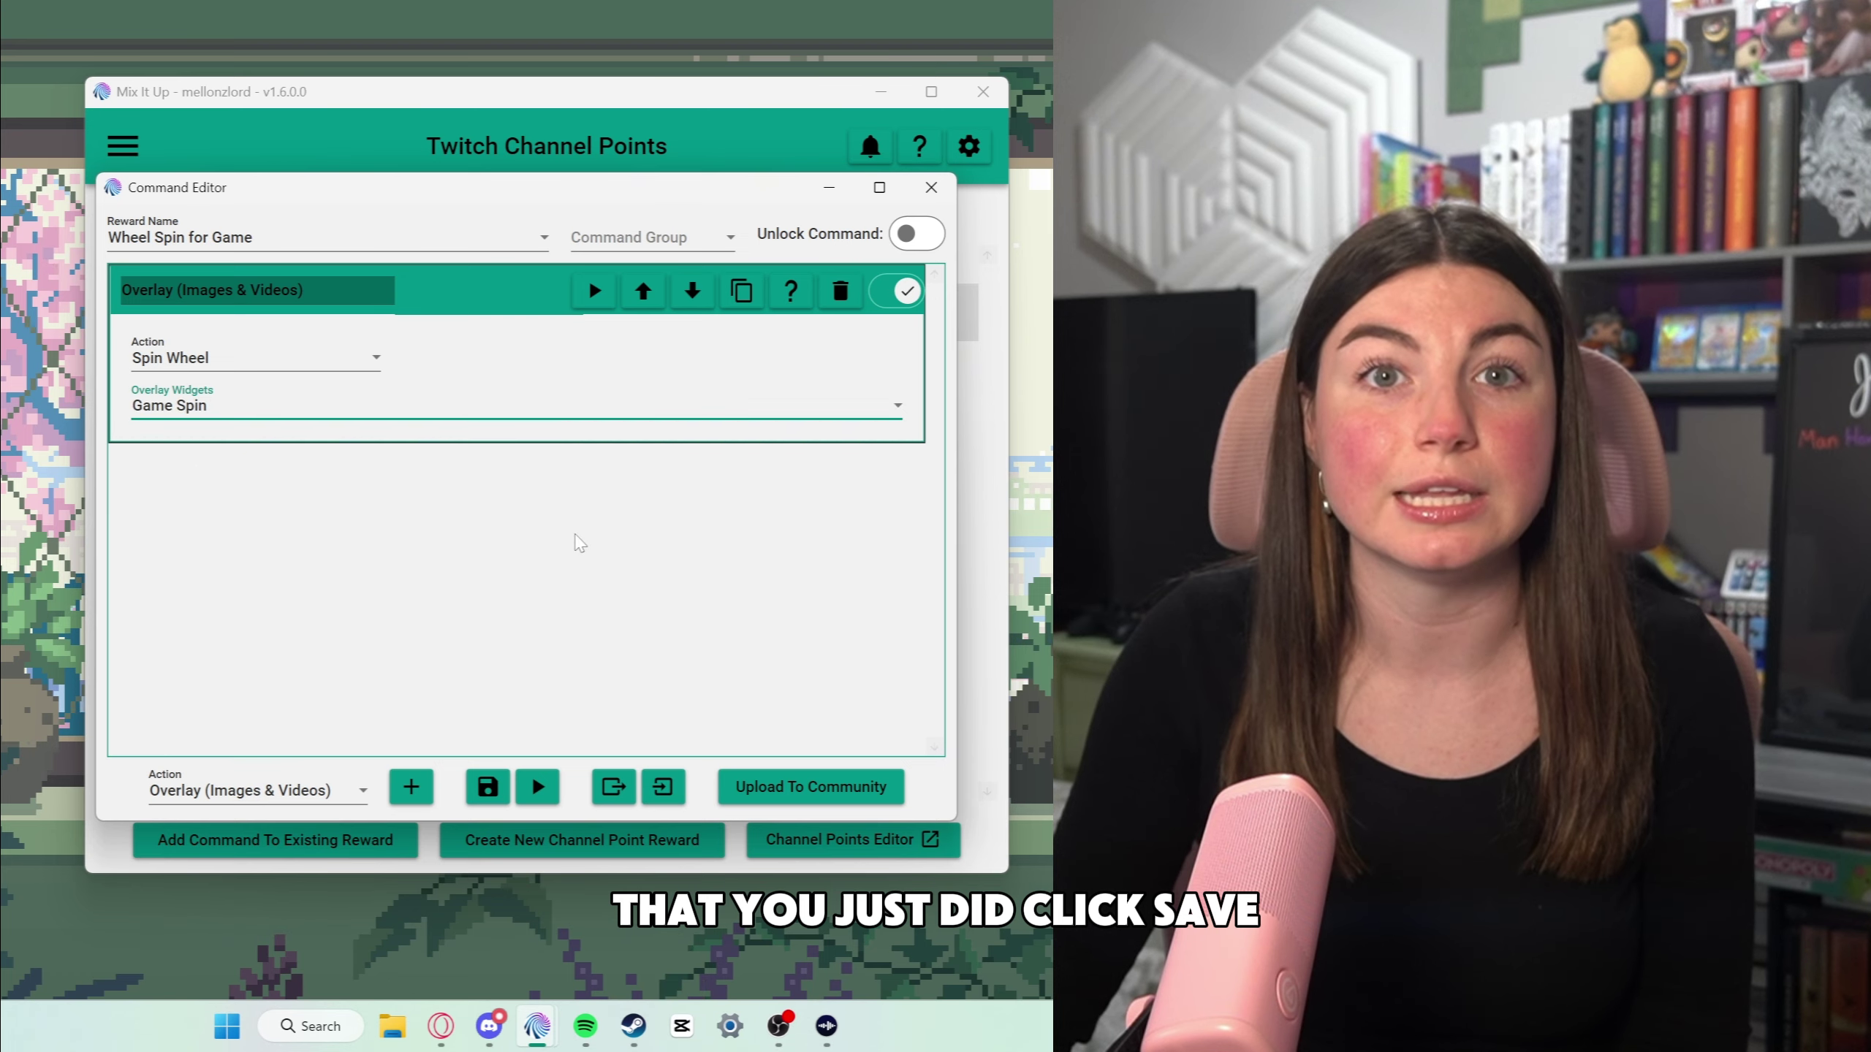
click(487, 787)
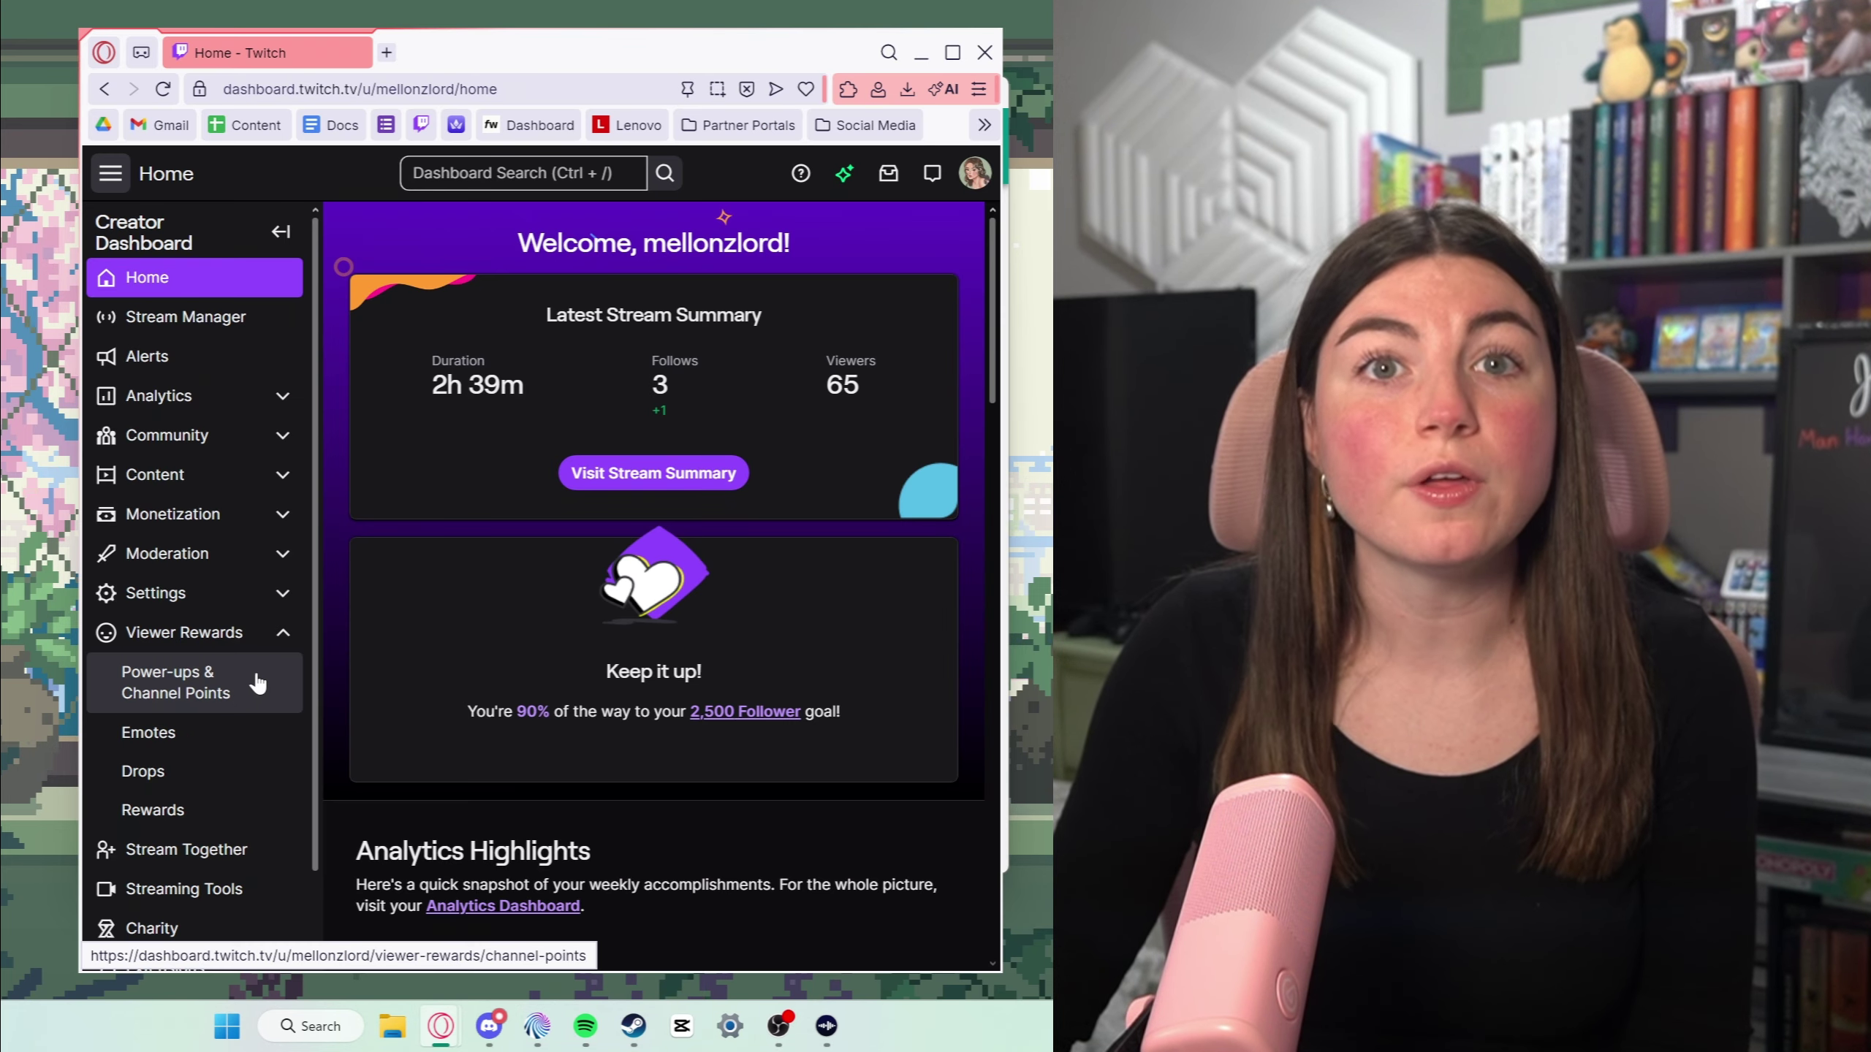
Step: In the Twitch creator dashboard, describe the Wheel Spin for Game reward as spinning the wheel to see what game the streamer will play next
click(249, 684)
click(899, 501)
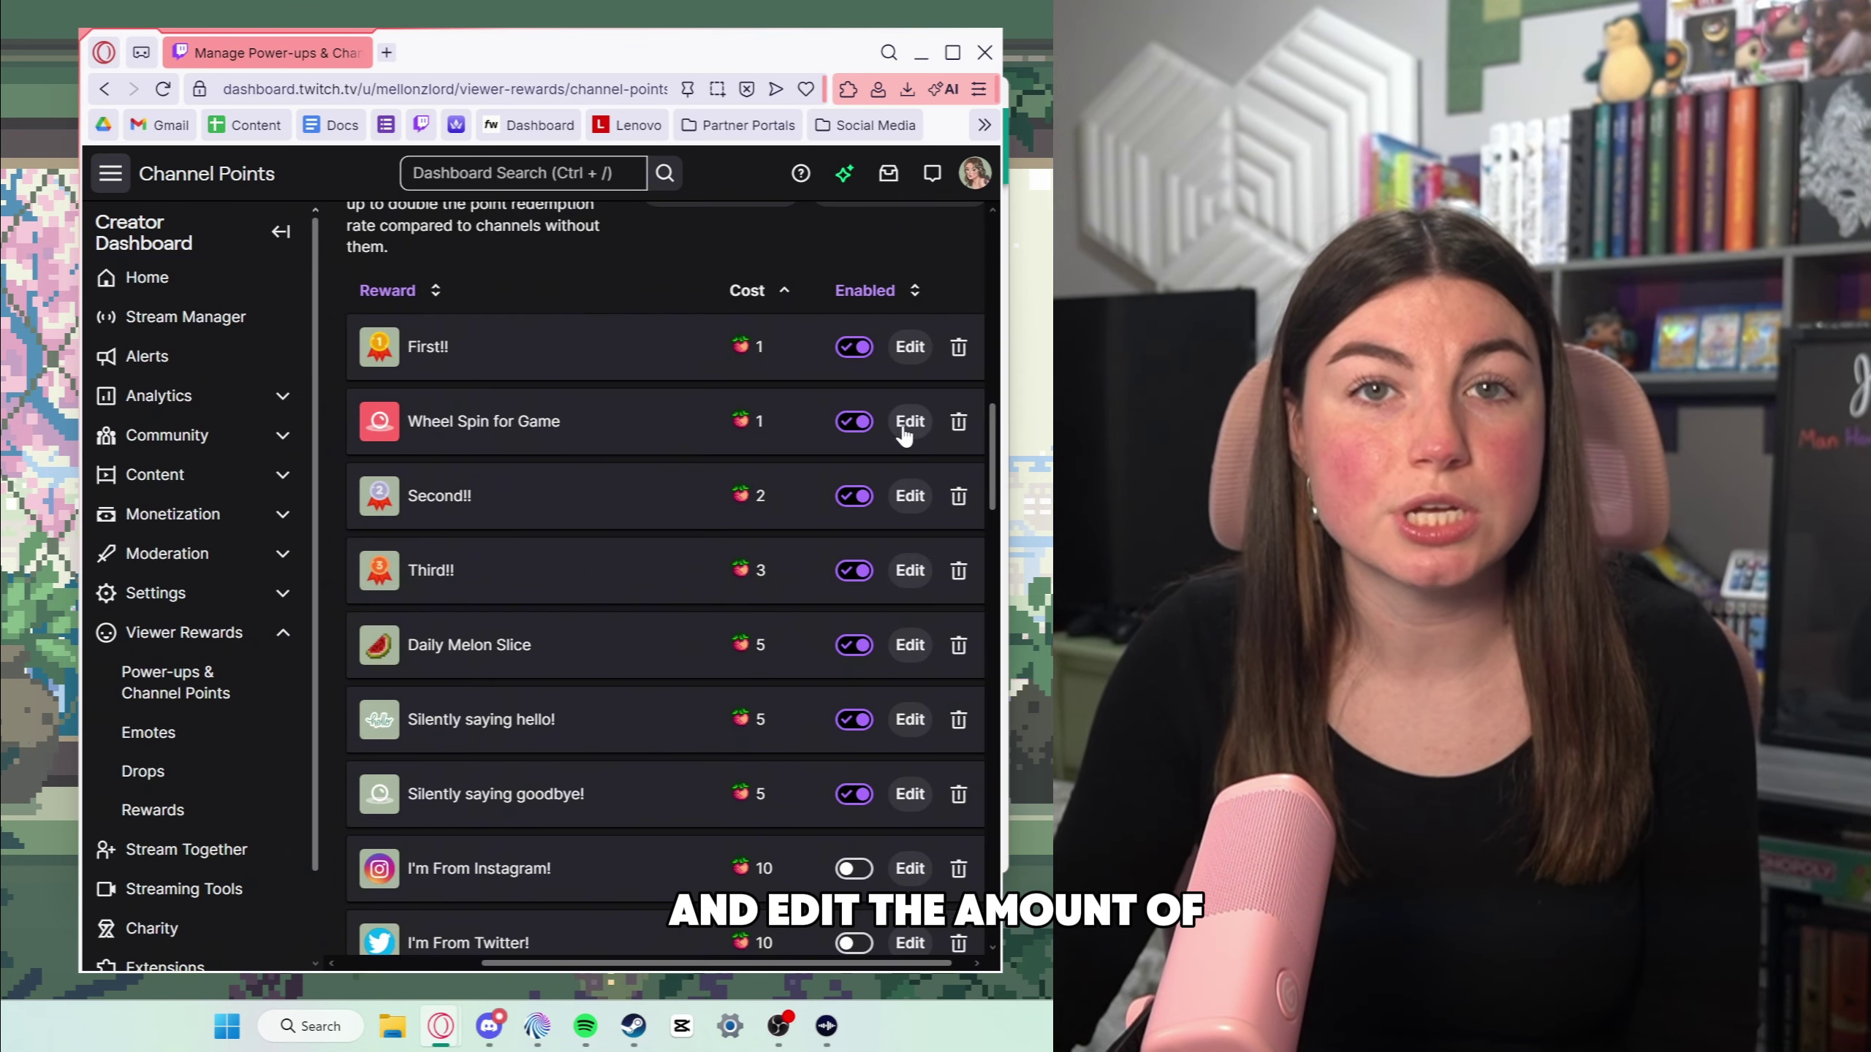
click(910, 423)
click(352, 435)
text(Spin the wheel to see what game Mellonz will)
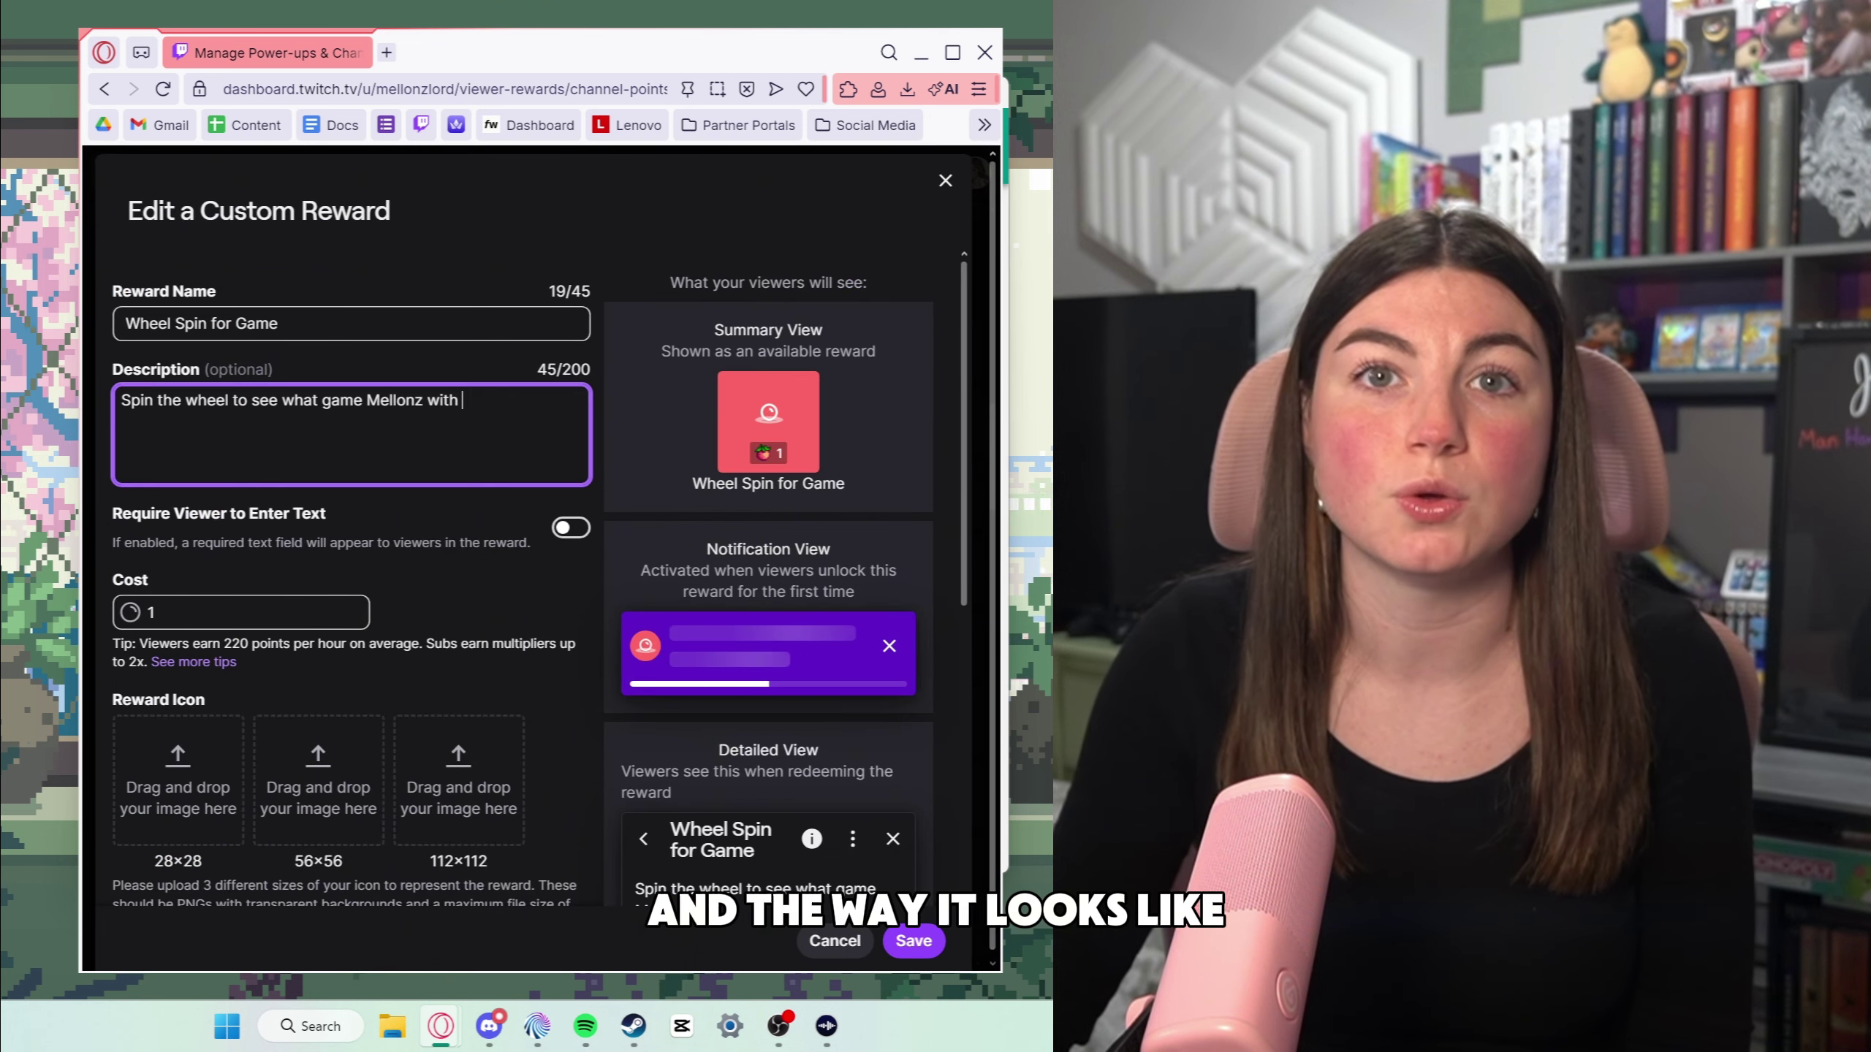
text( play next!)
Step: Set the reward's cost to 10000 points and replace its background color with the copied hex code
scroll(377, 560, down, 2)
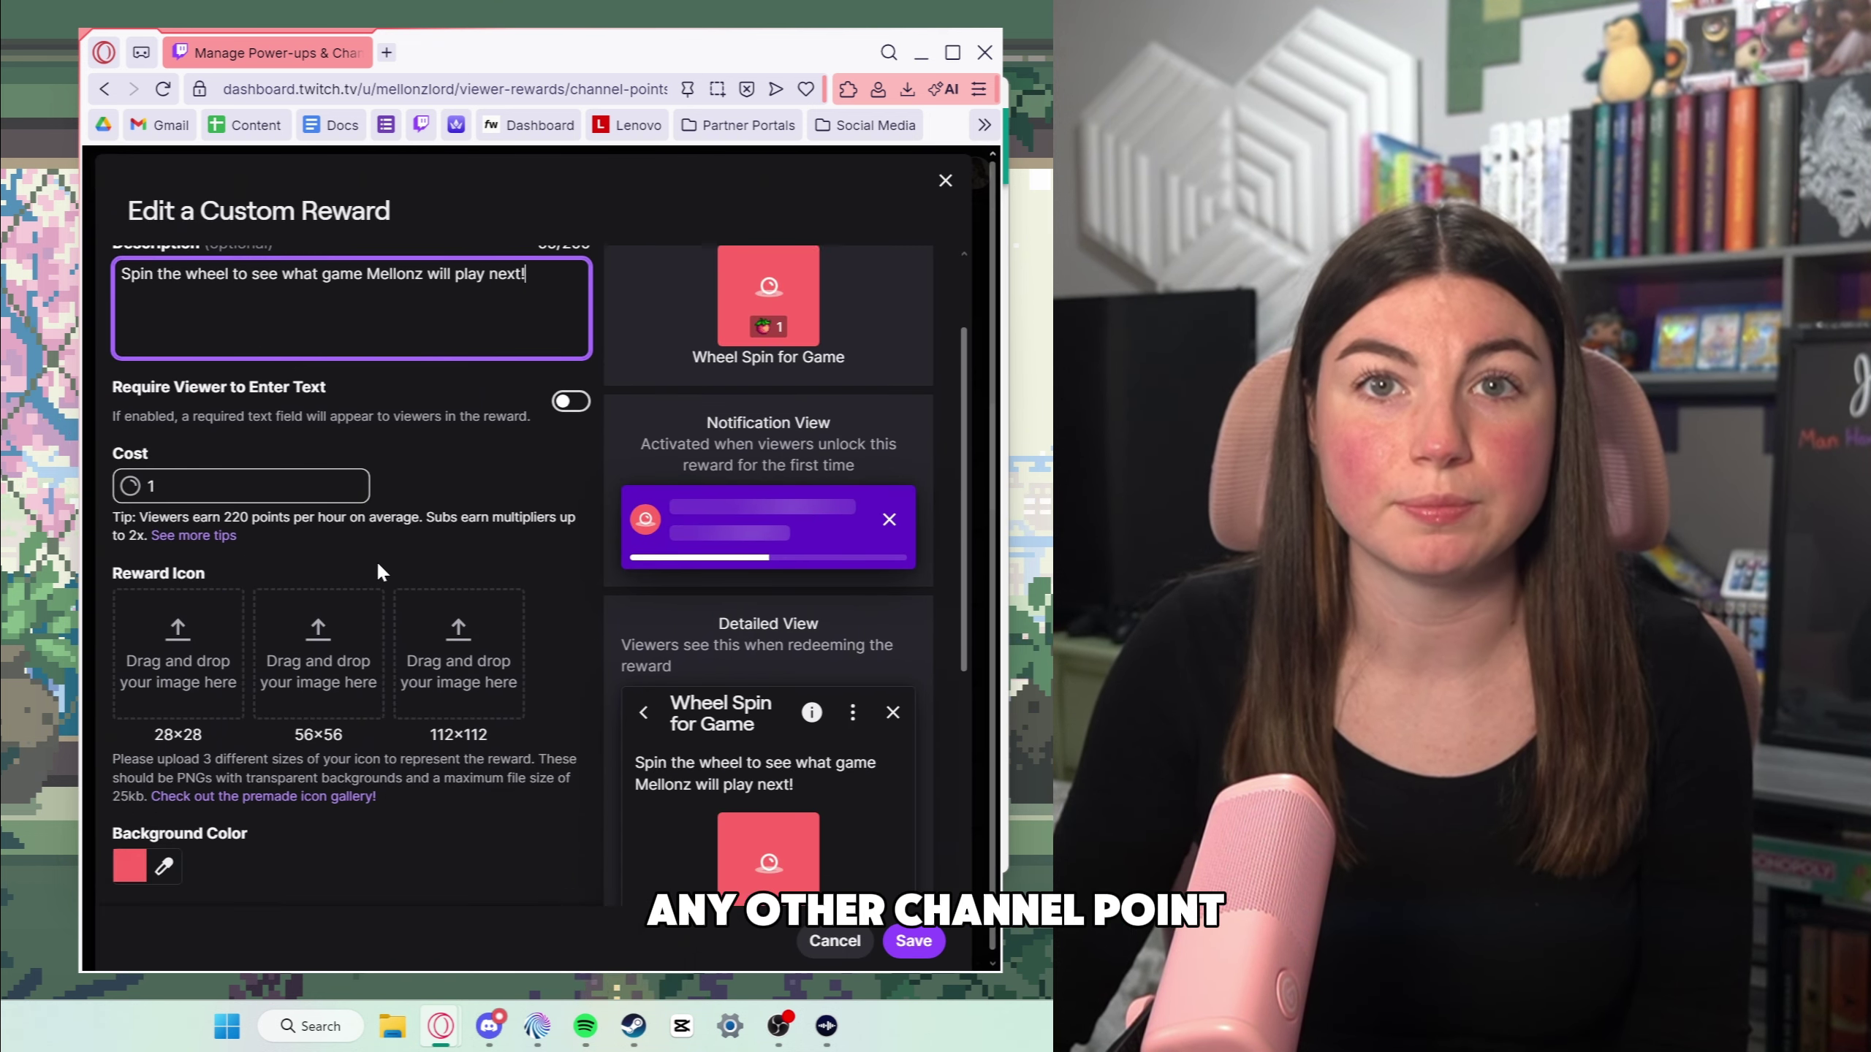
click(243, 463)
text(0000)
click(165, 555)
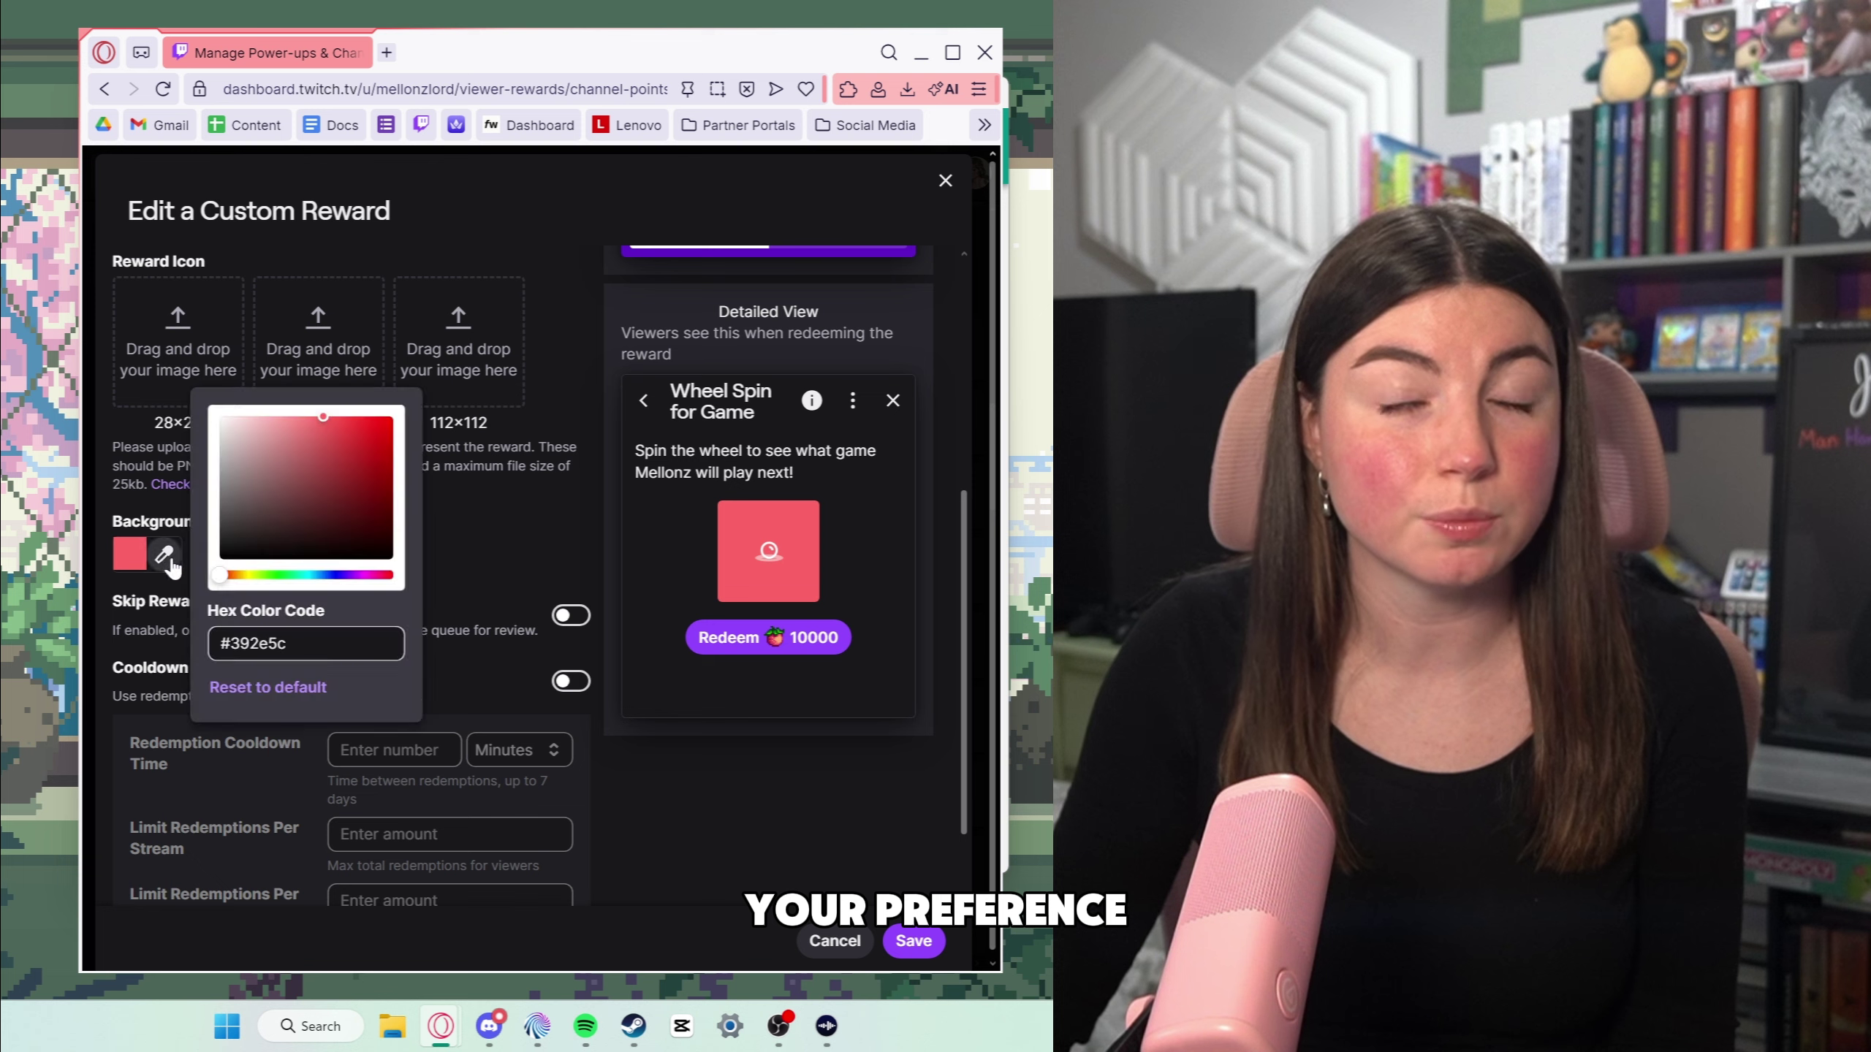
triple_click(305, 643)
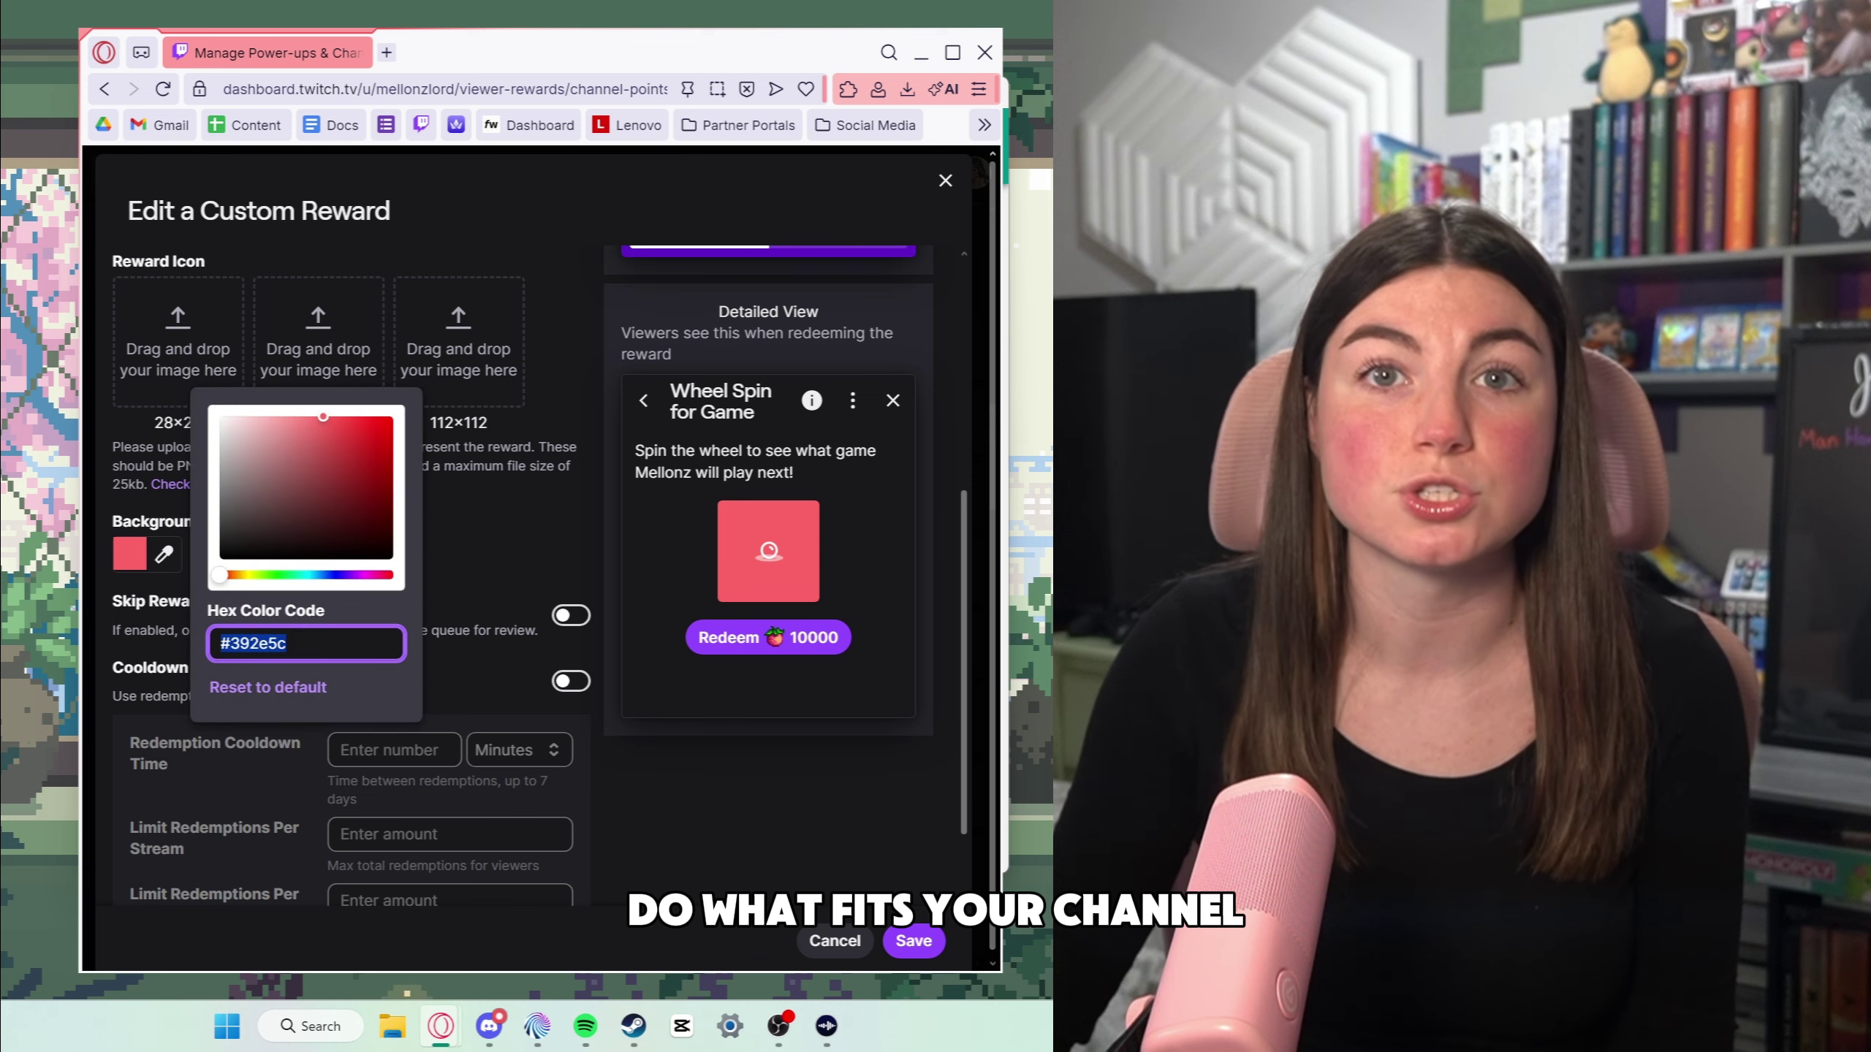
key(ctrl+v)
click(470, 495)
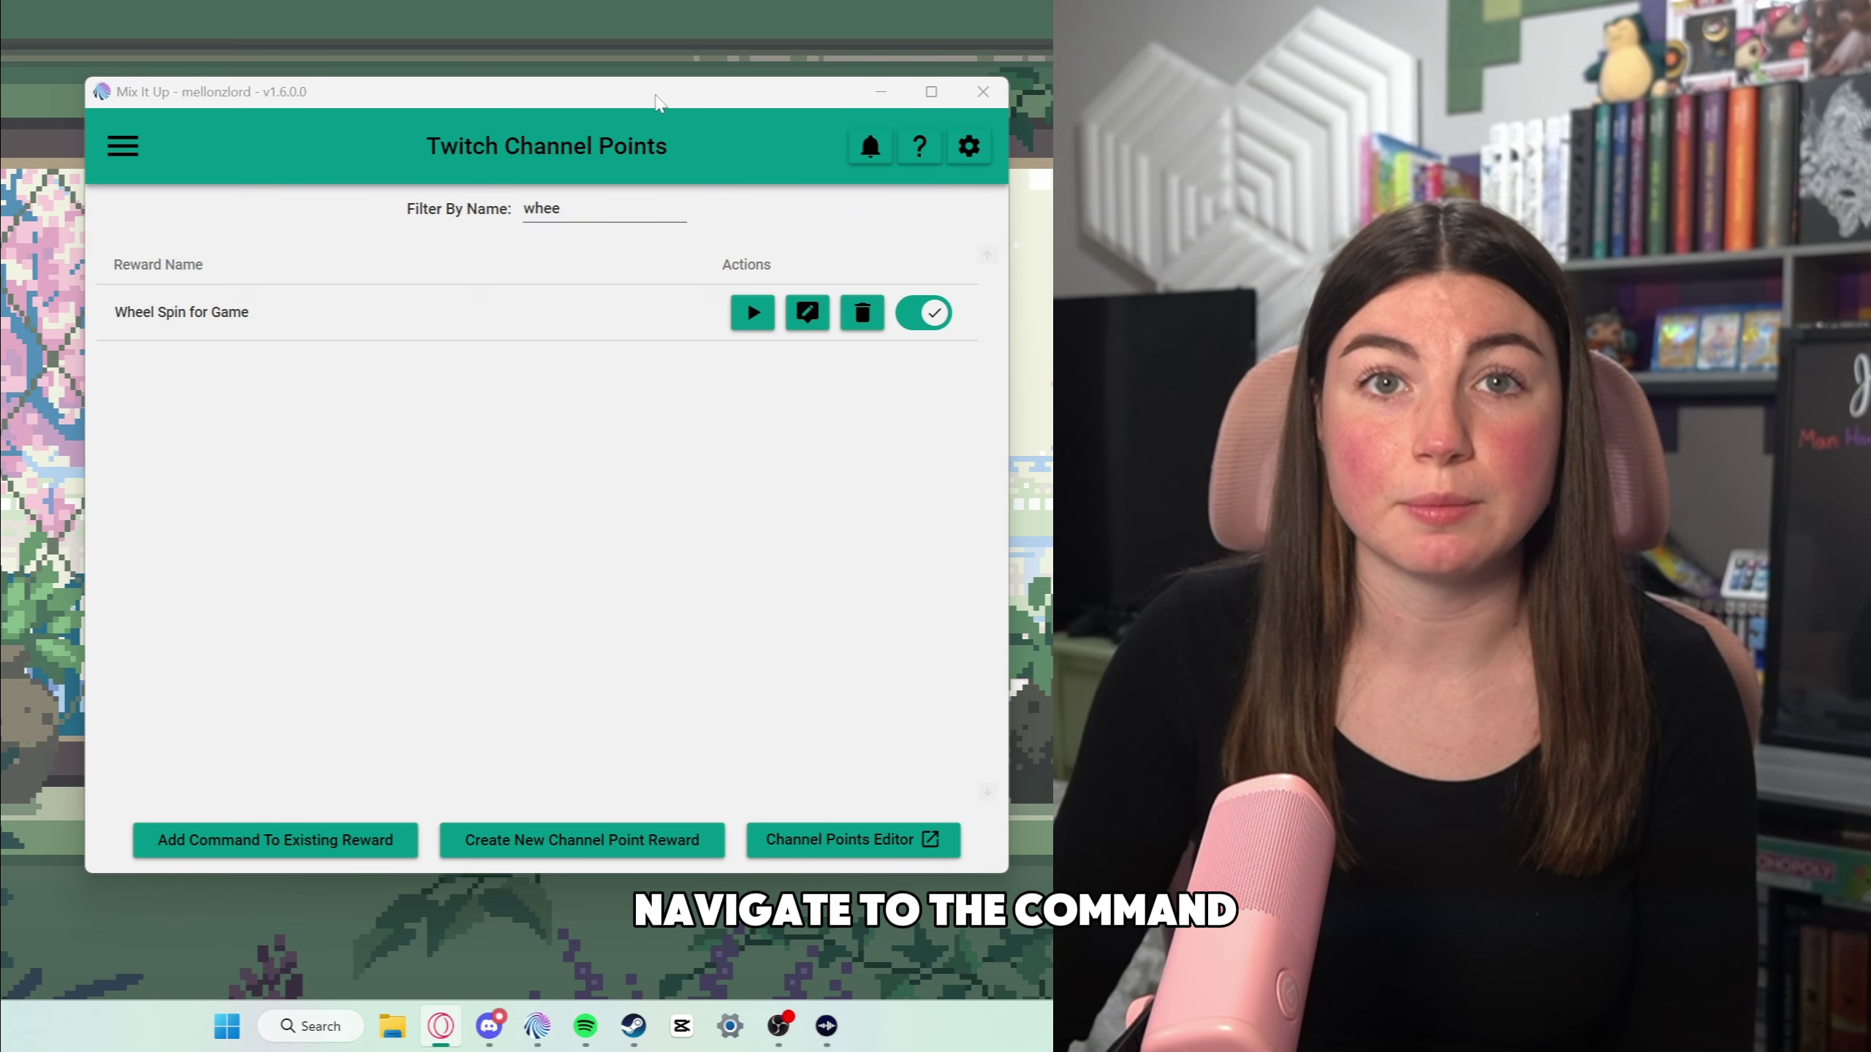
Step: In Mix It Up, create a new chat command named Wheel Spin for Game Command with the trigger !wheelspin
click(122, 147)
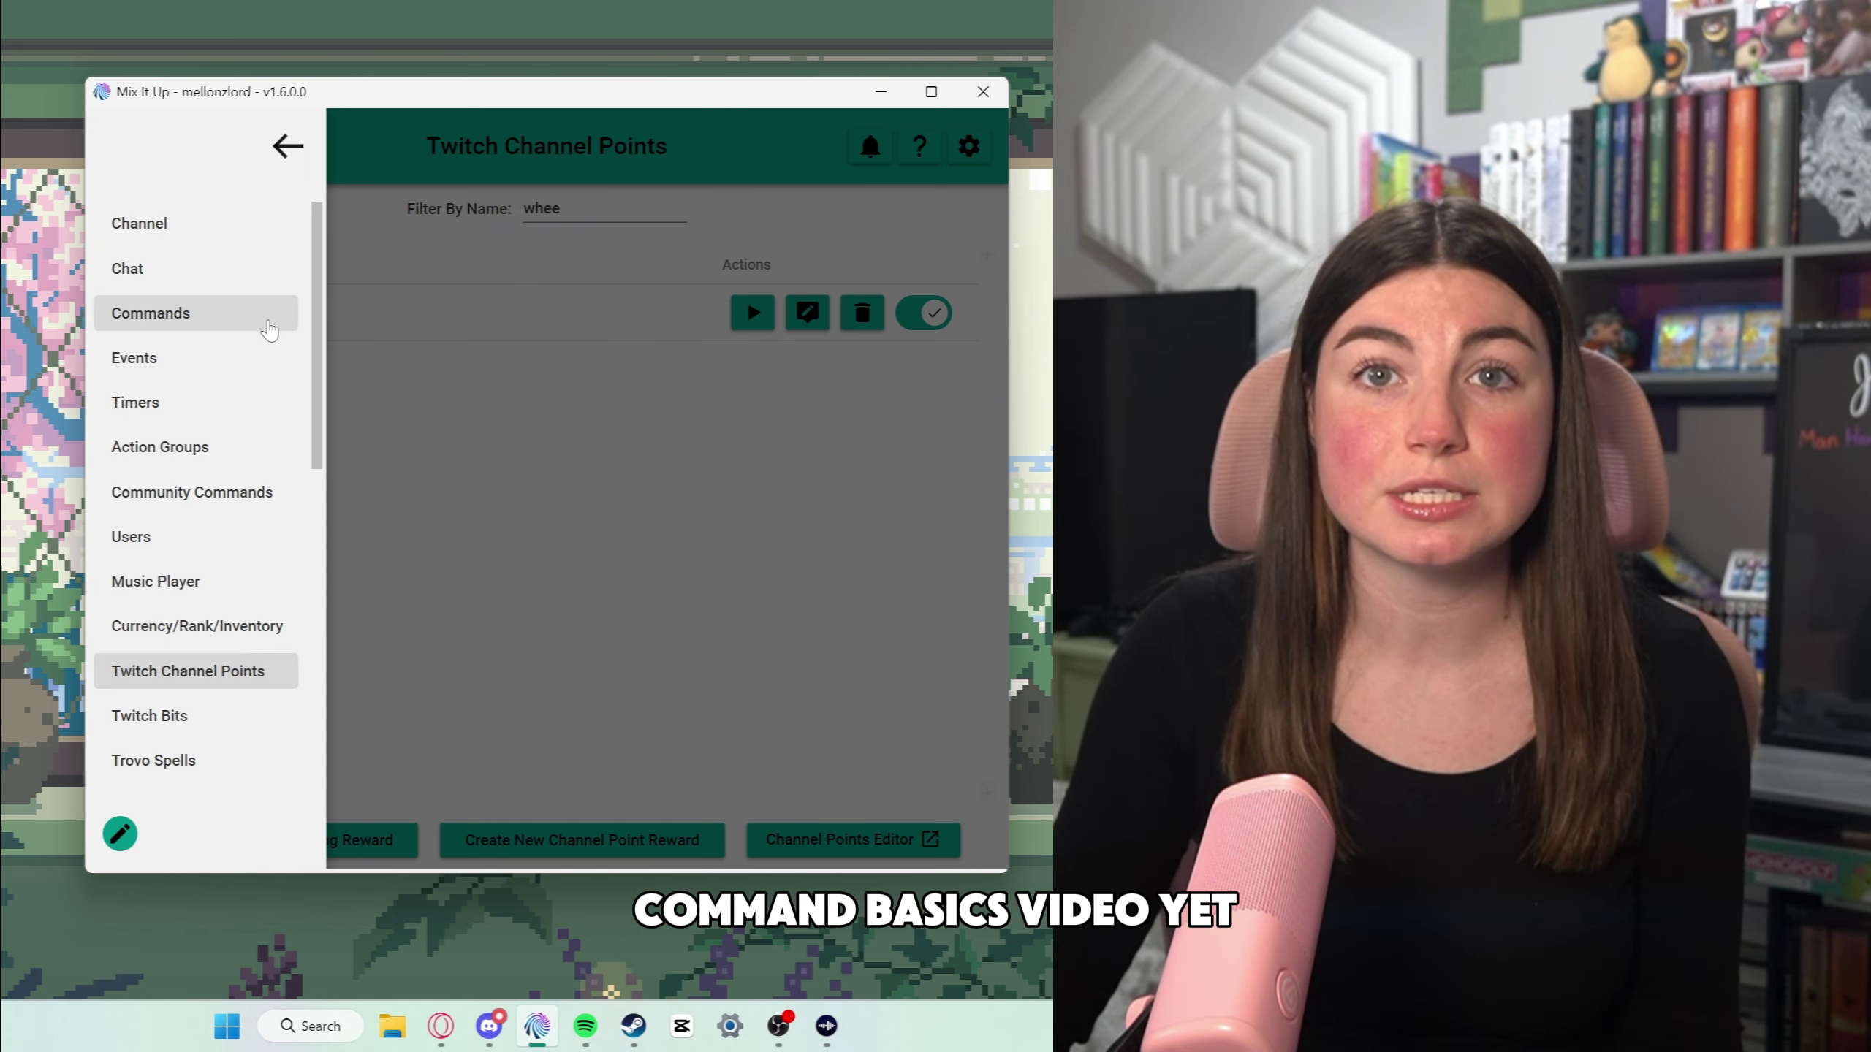
click(213, 323)
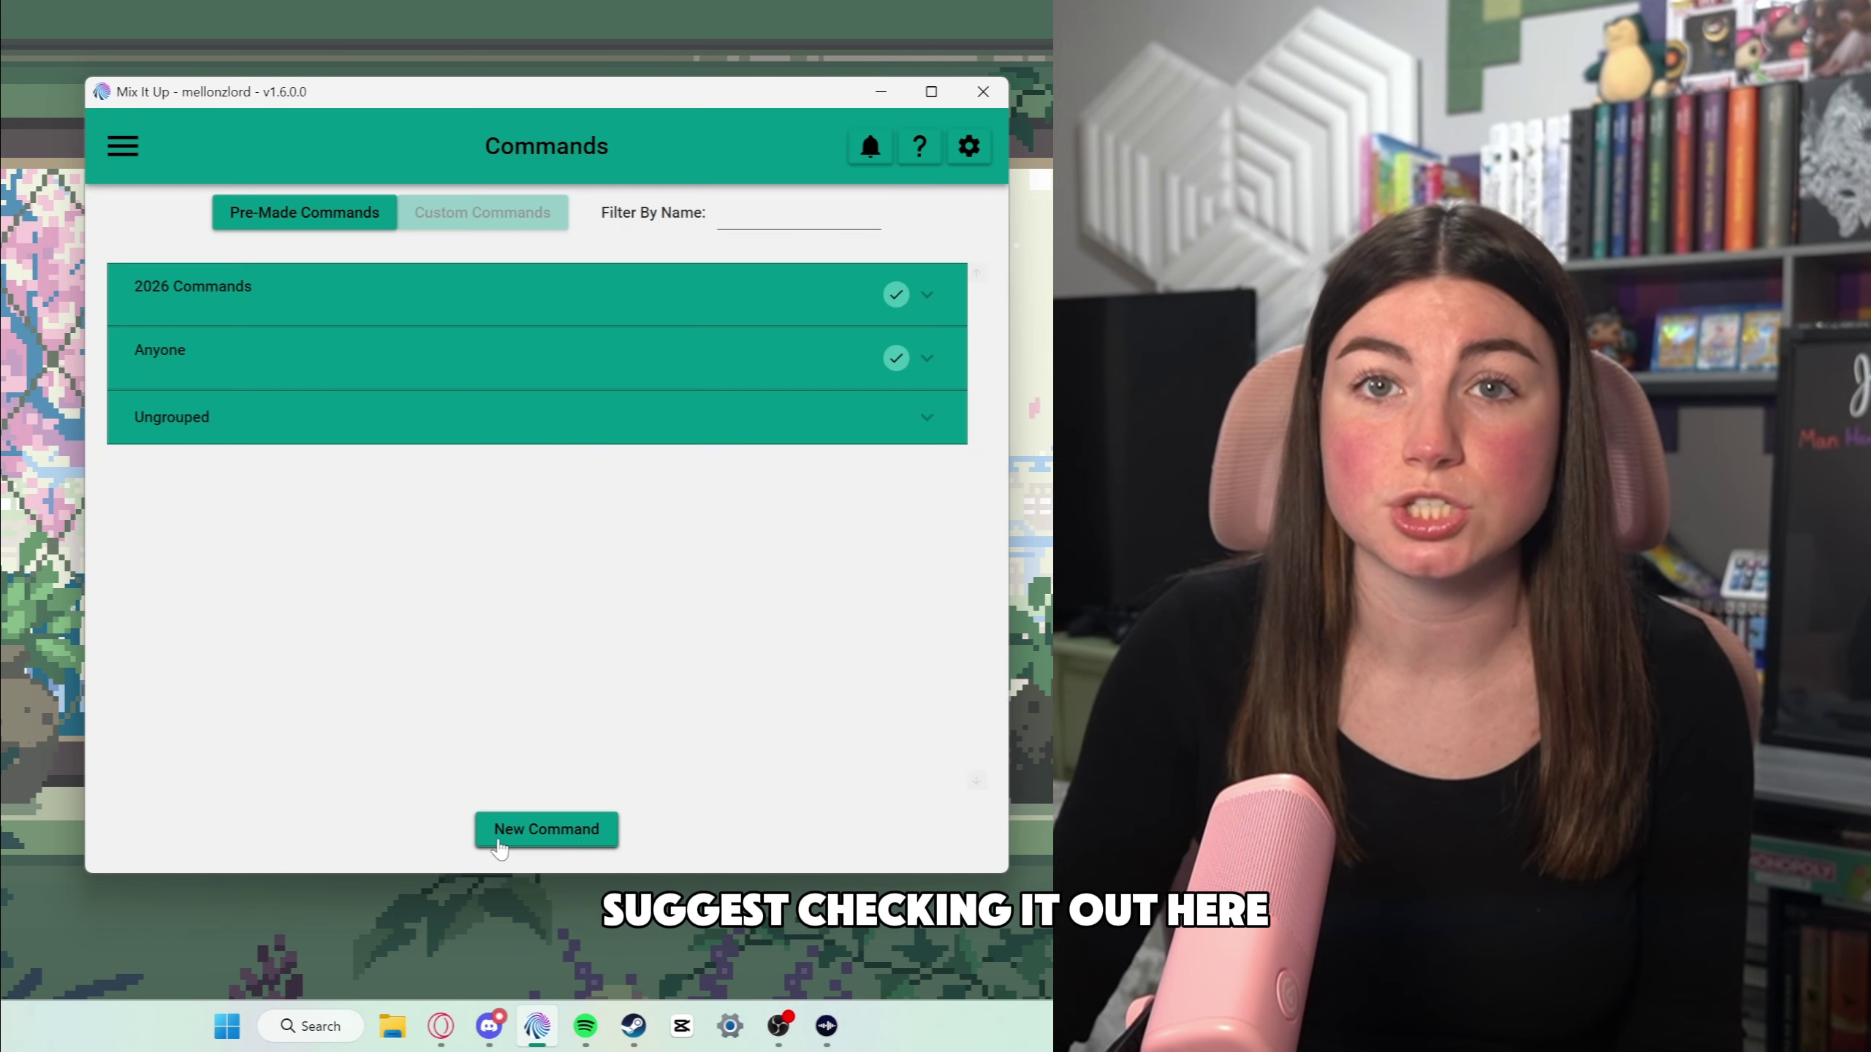
click(546, 846)
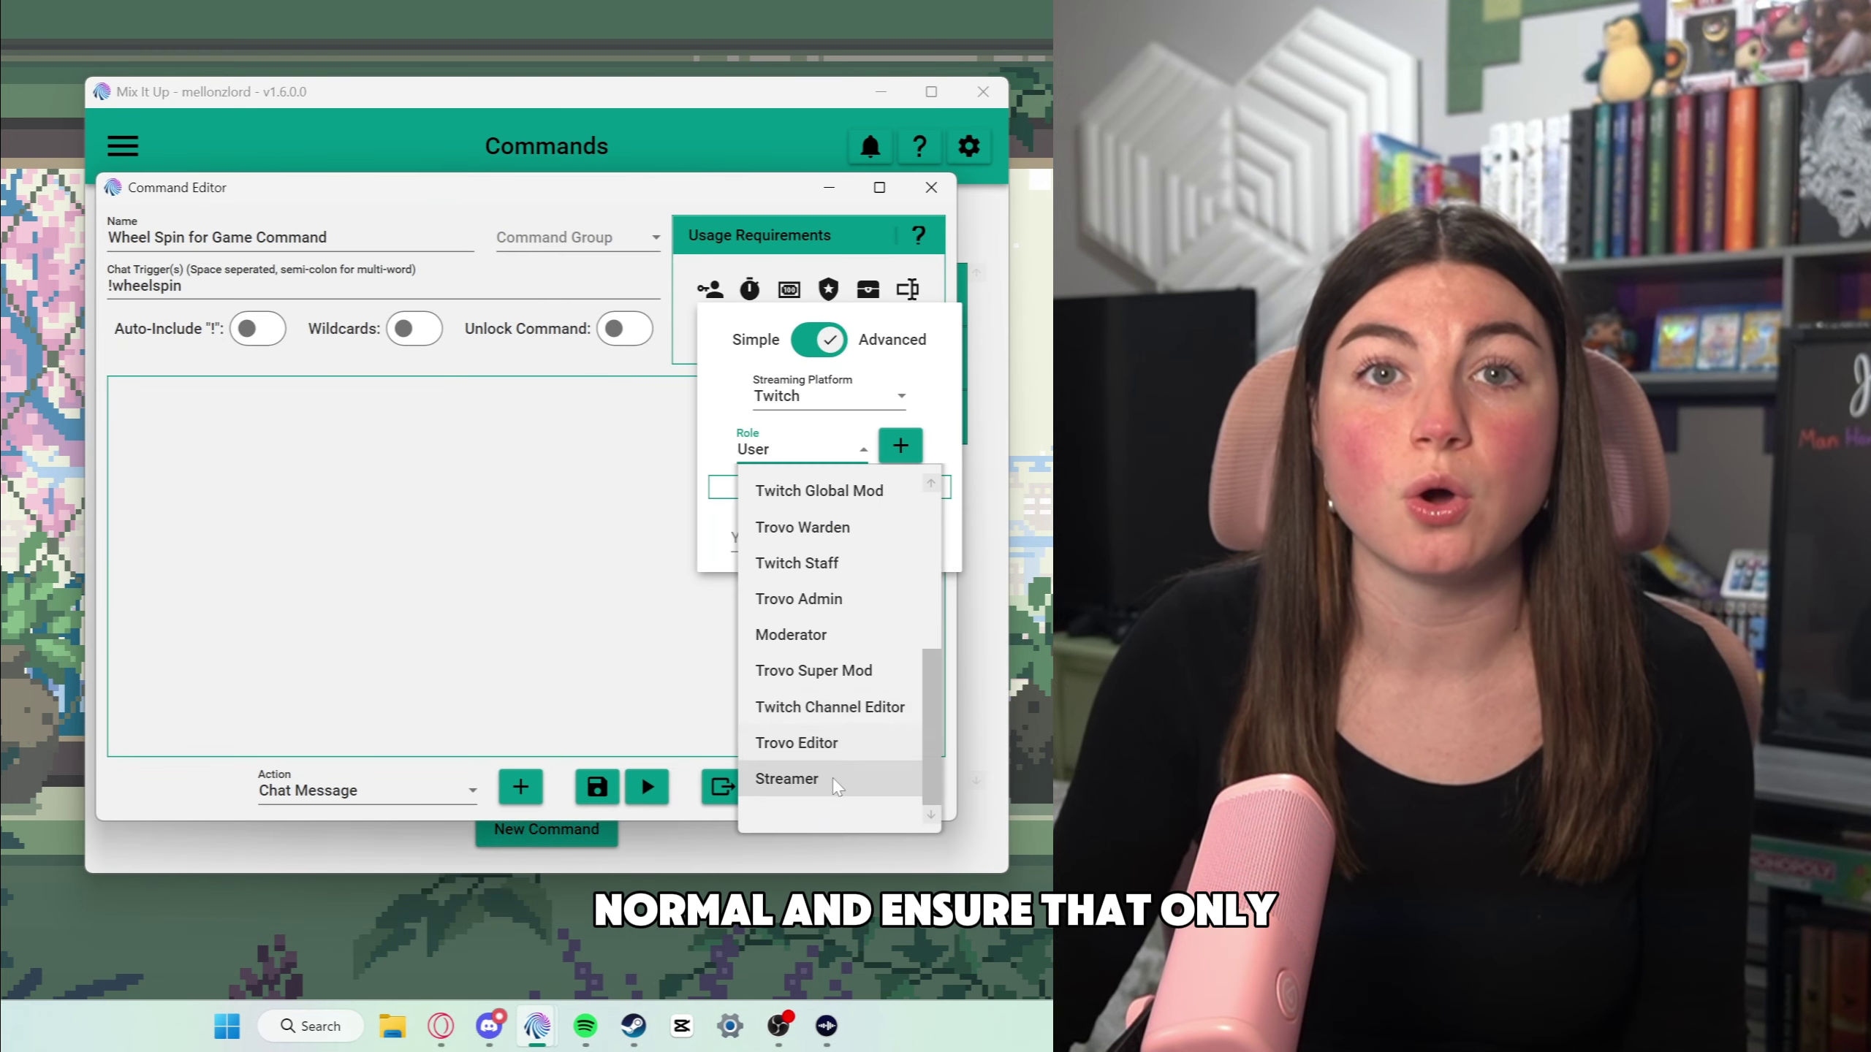
Step: Restrict use of the !wheelspin command to the Streamer and Moderator roles
click(782, 778)
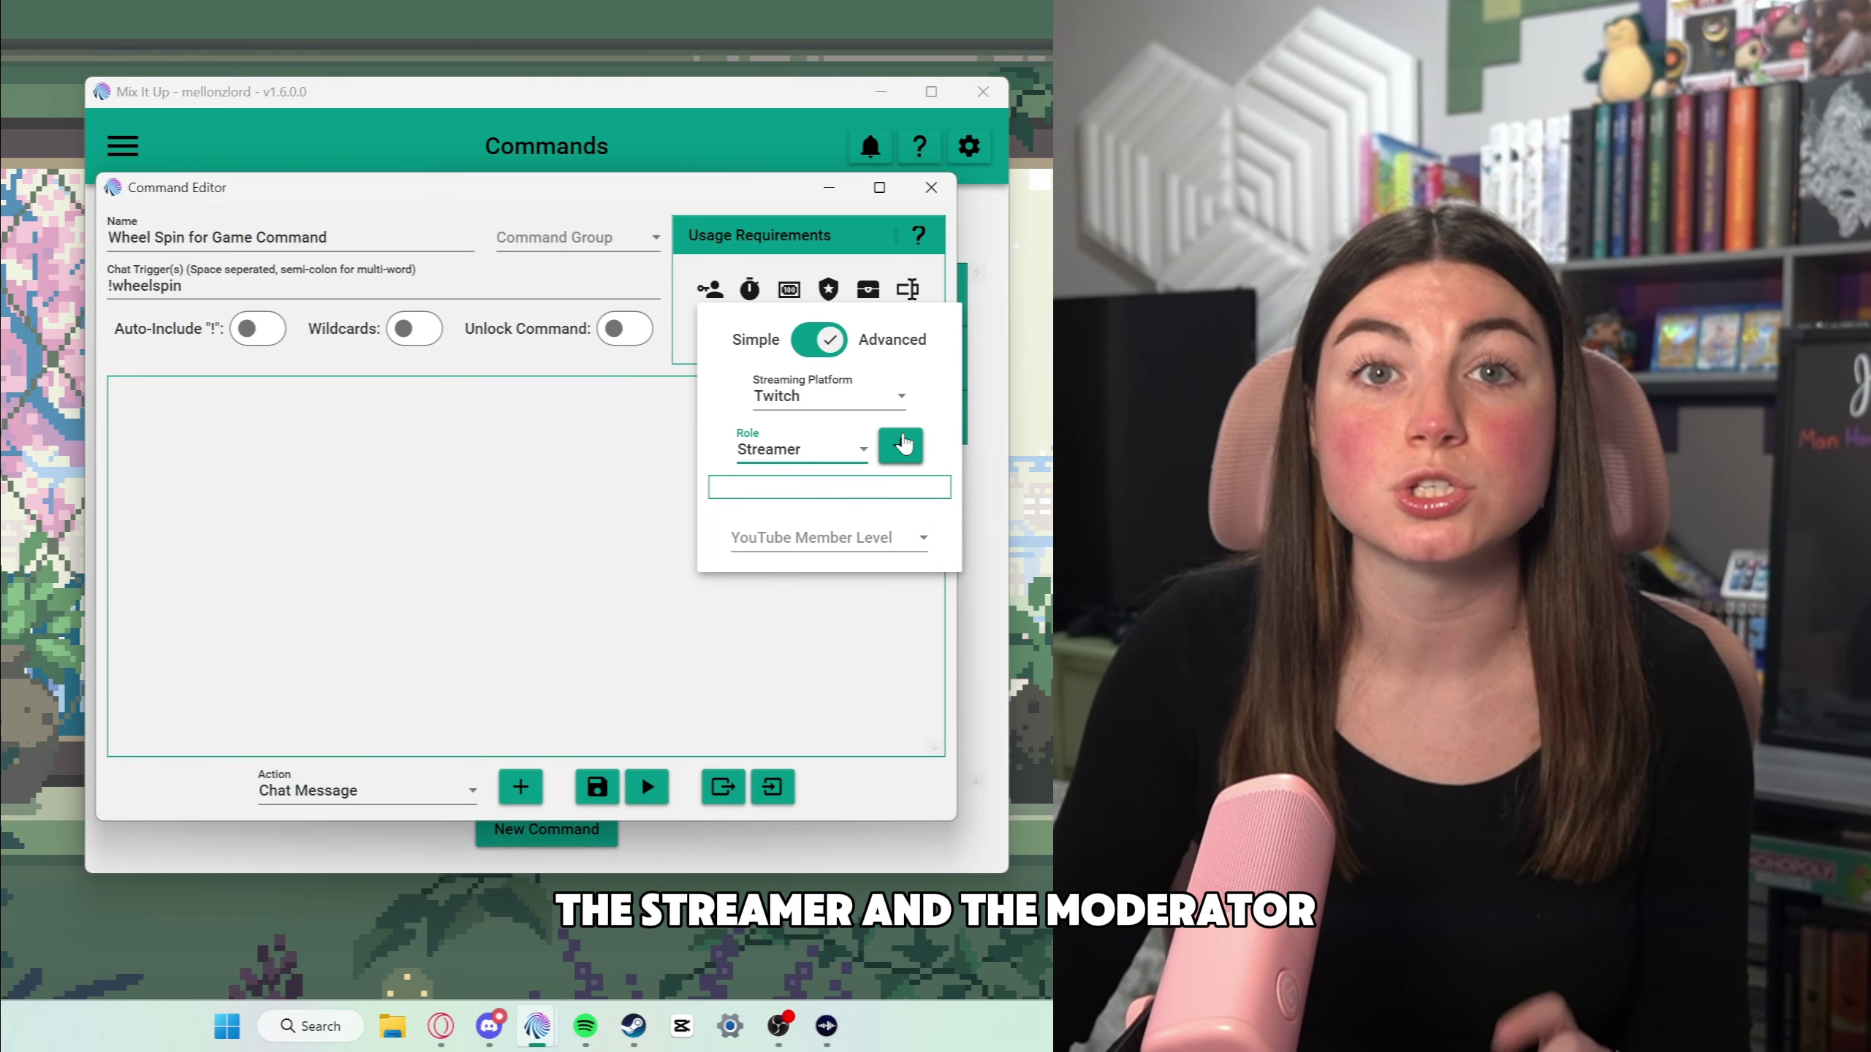
click(900, 445)
click(863, 456)
click(872, 637)
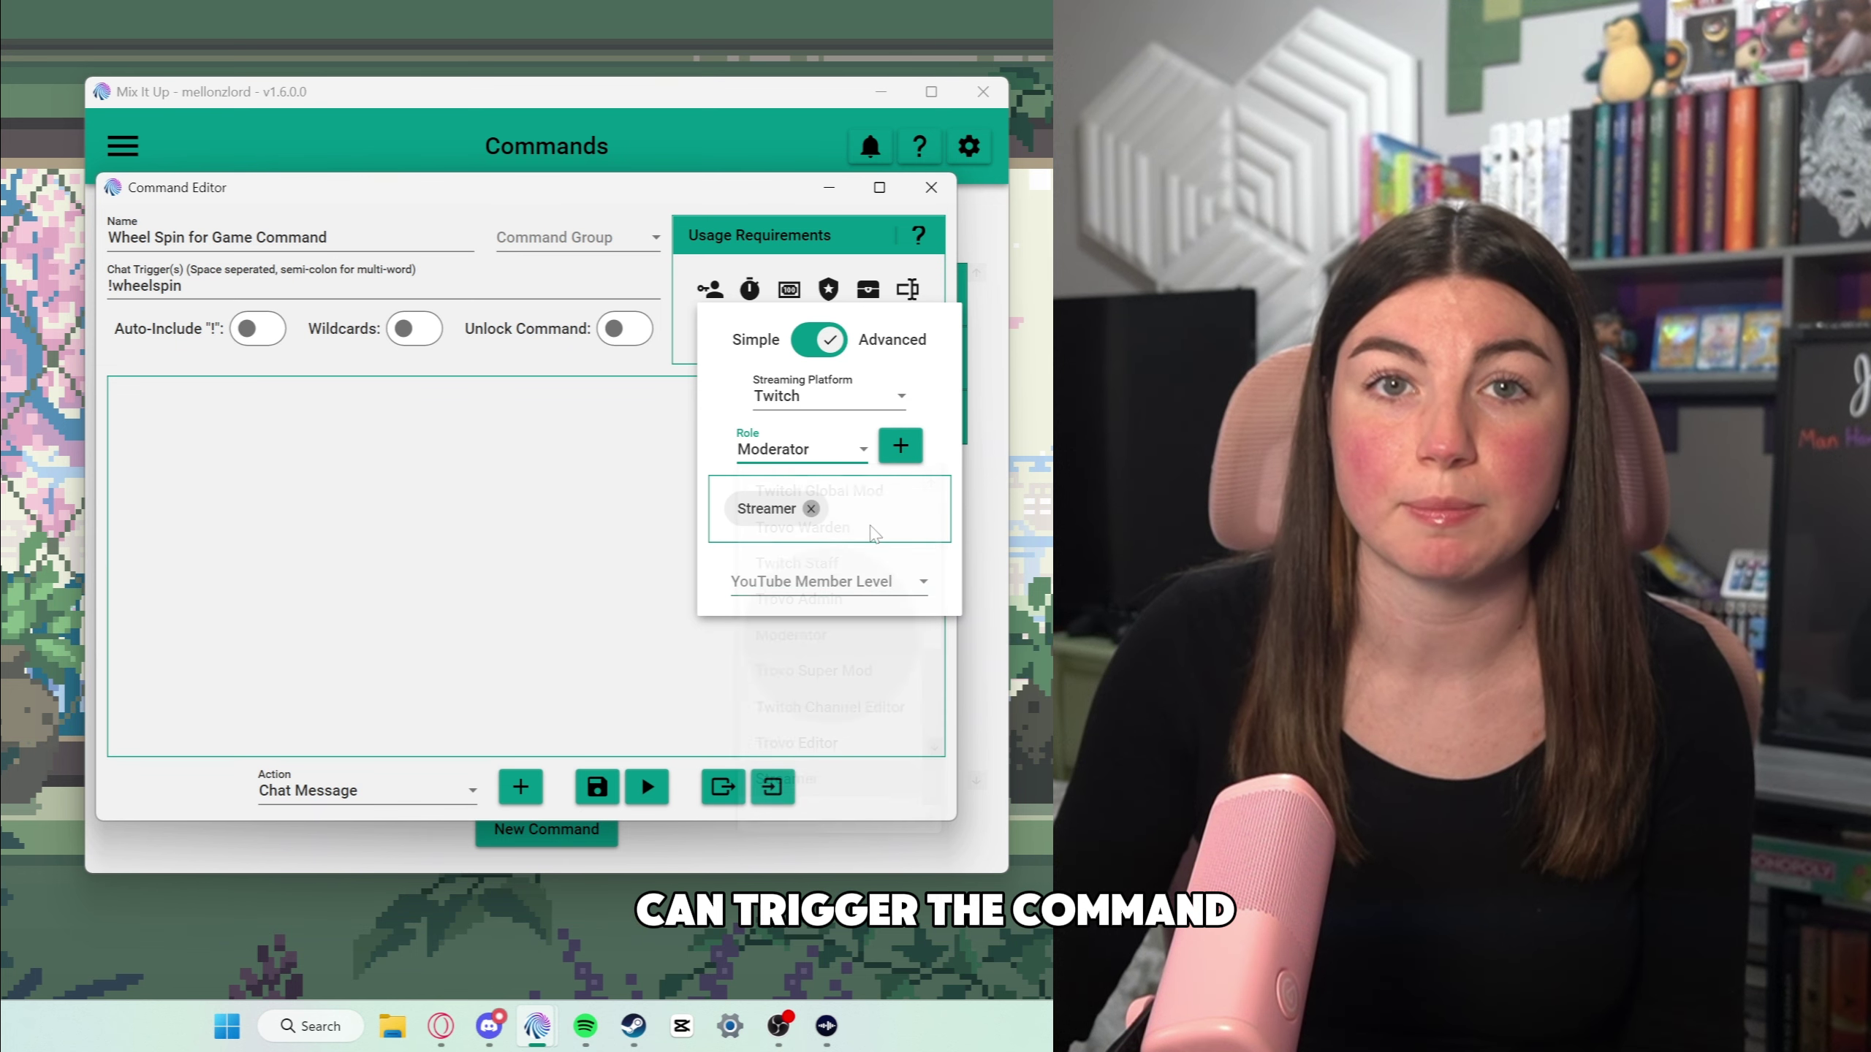
click(901, 446)
click(407, 787)
Step: Add an Overlay (Images & Videos) action to the !wheelspin command
click(406, 788)
scroll(420, 686, down, 1)
scroll(413, 560, up, 1)
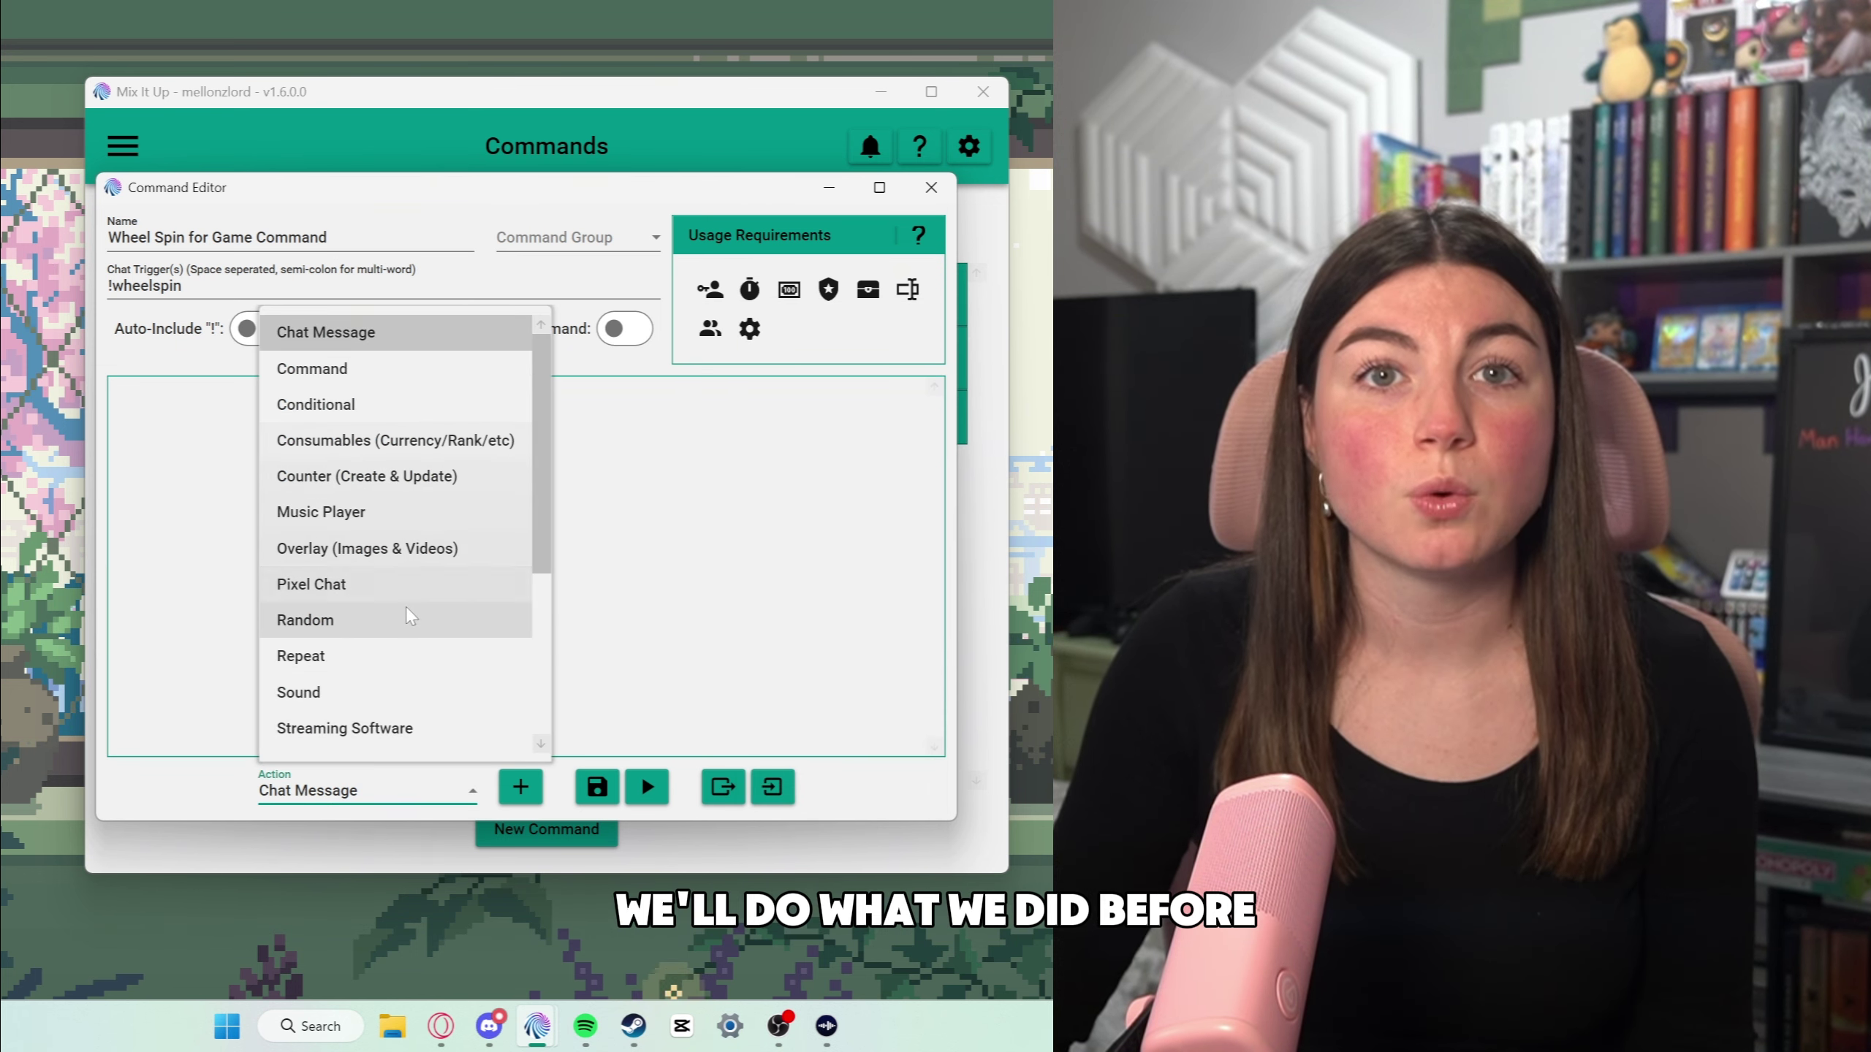
click(368, 543)
click(520, 787)
Step: Set the !wheelspin command's overlay action to Spin Wheel with the Game Spin widget
click(309, 471)
scroll(251, 664, down, 6)
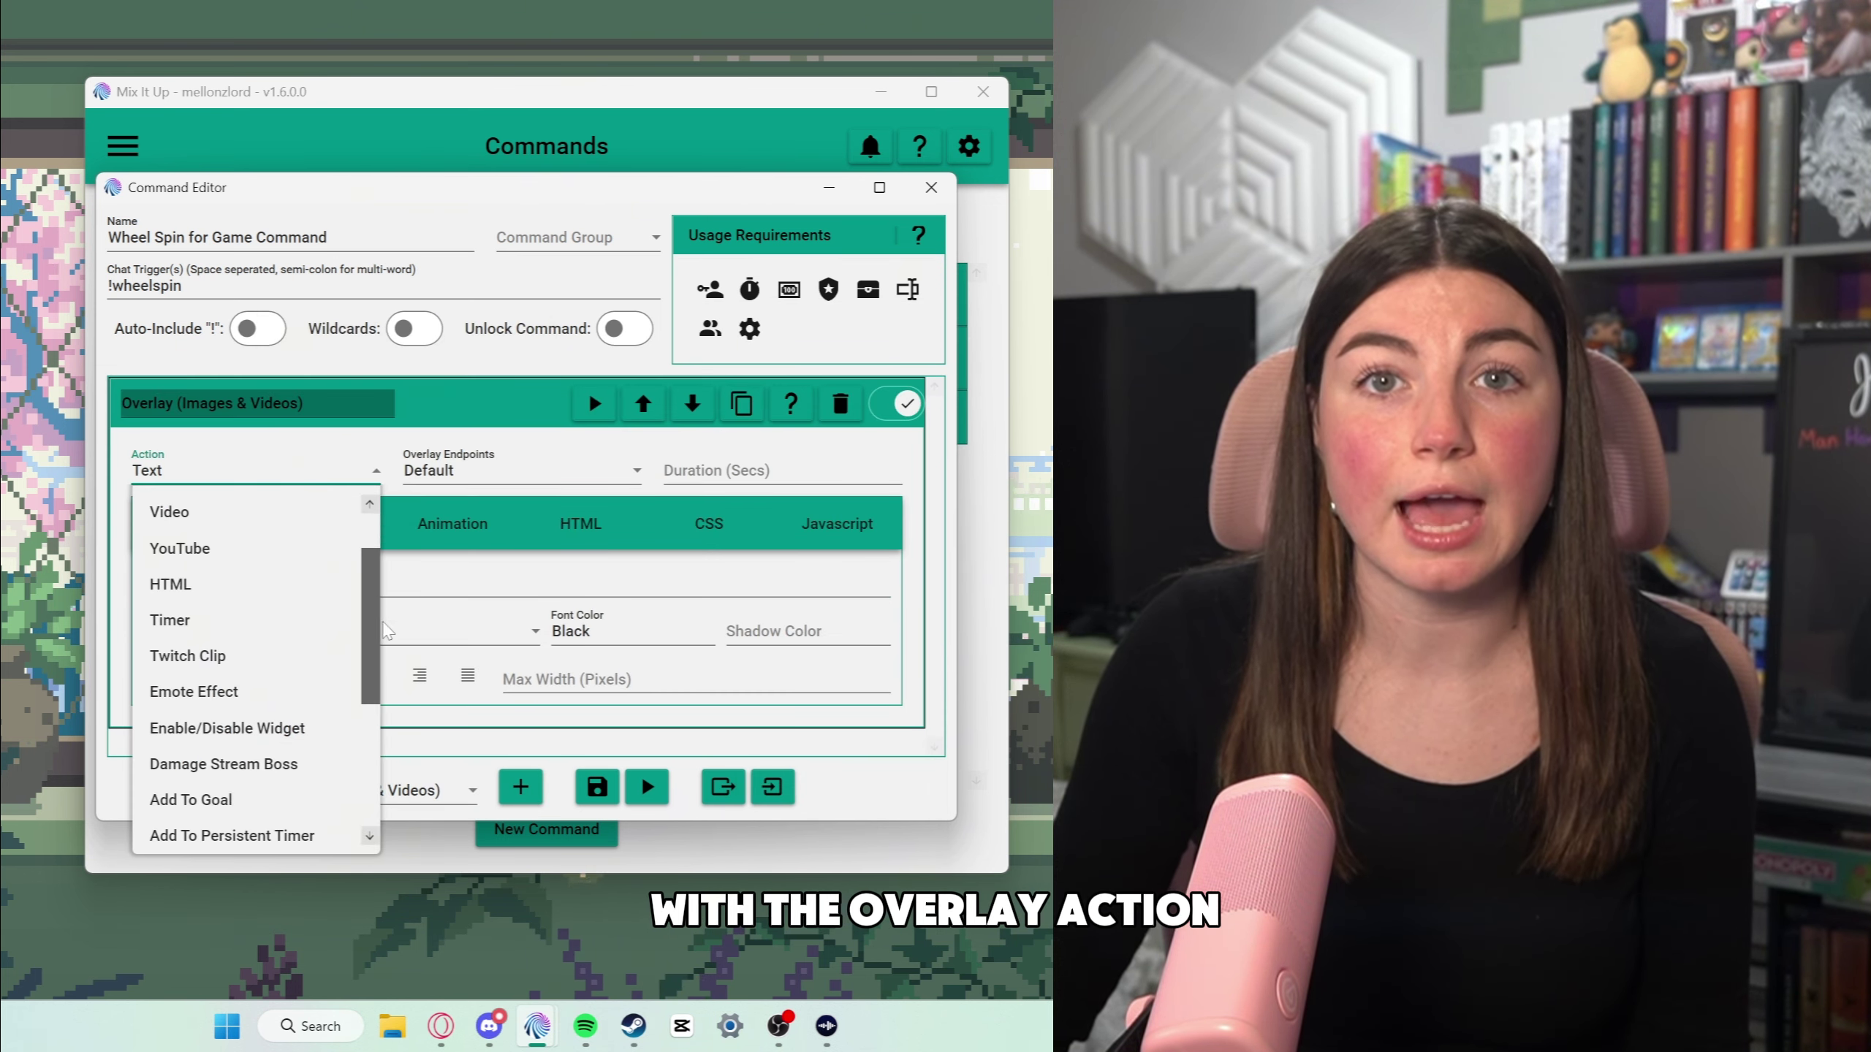
click(190, 765)
click(272, 518)
click(276, 632)
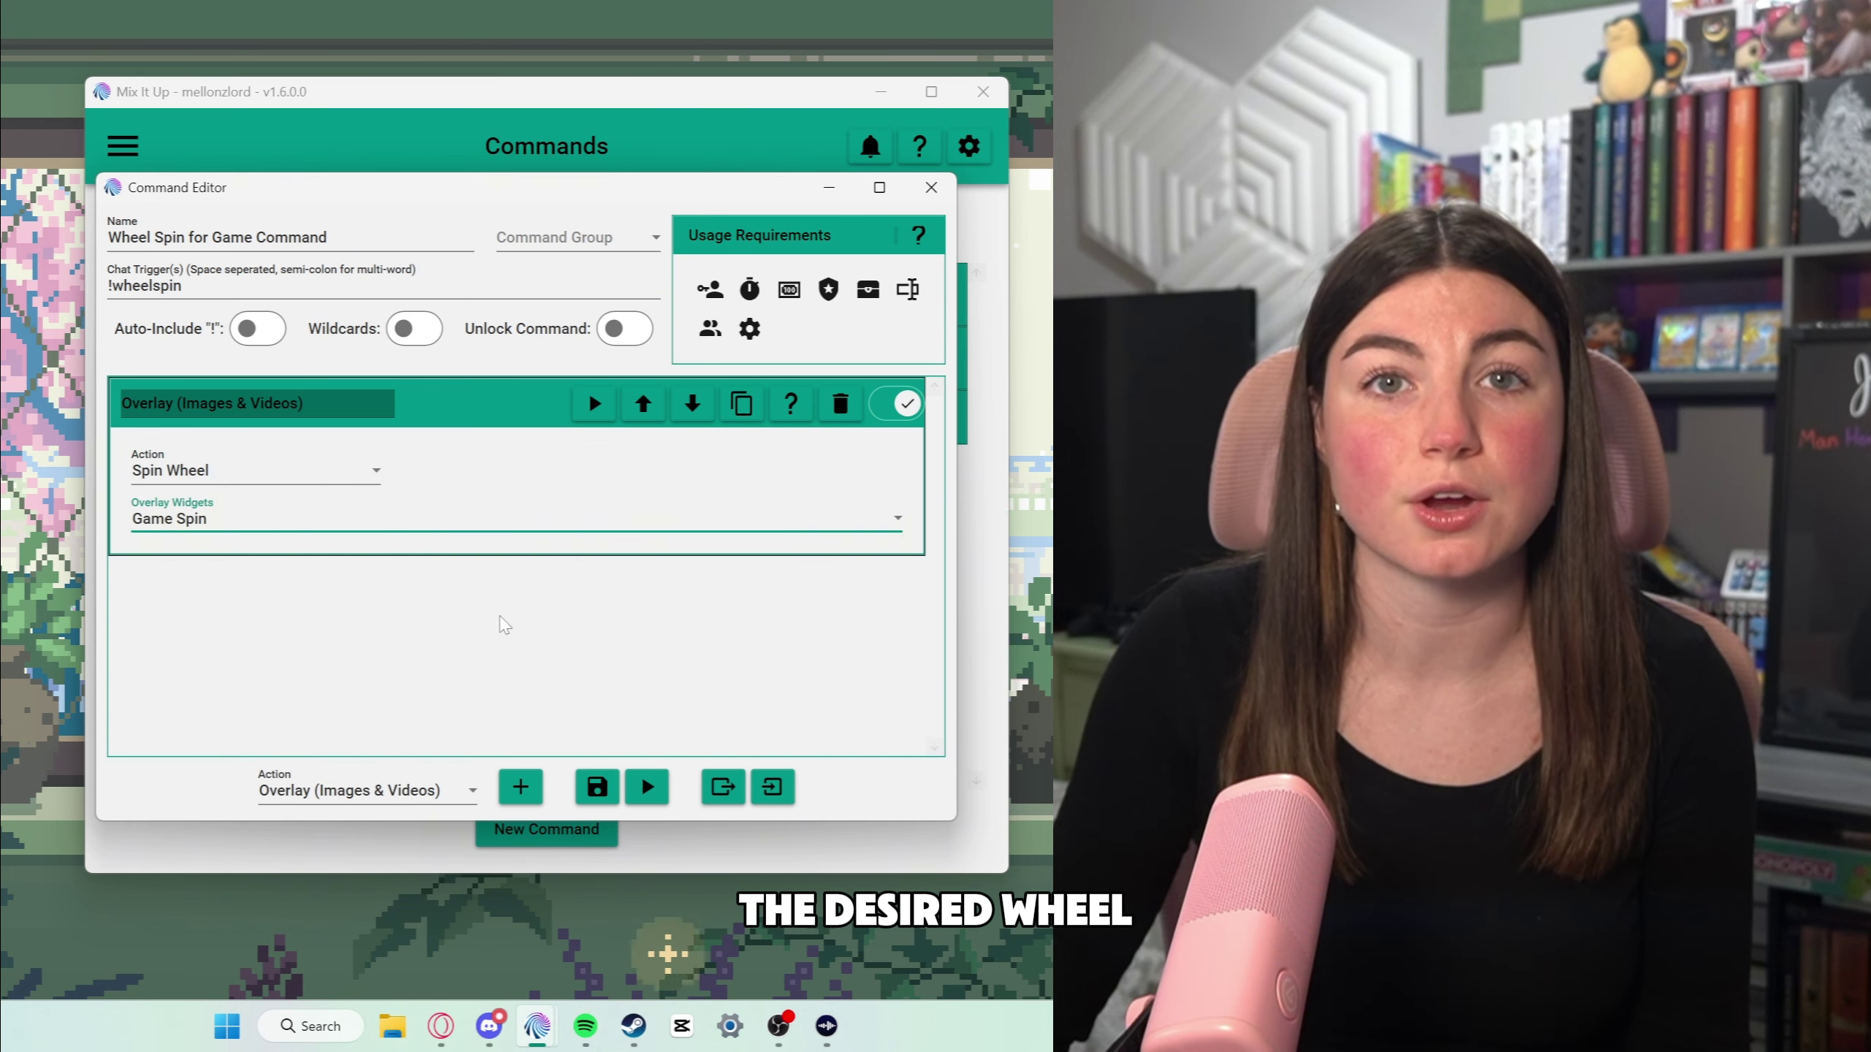